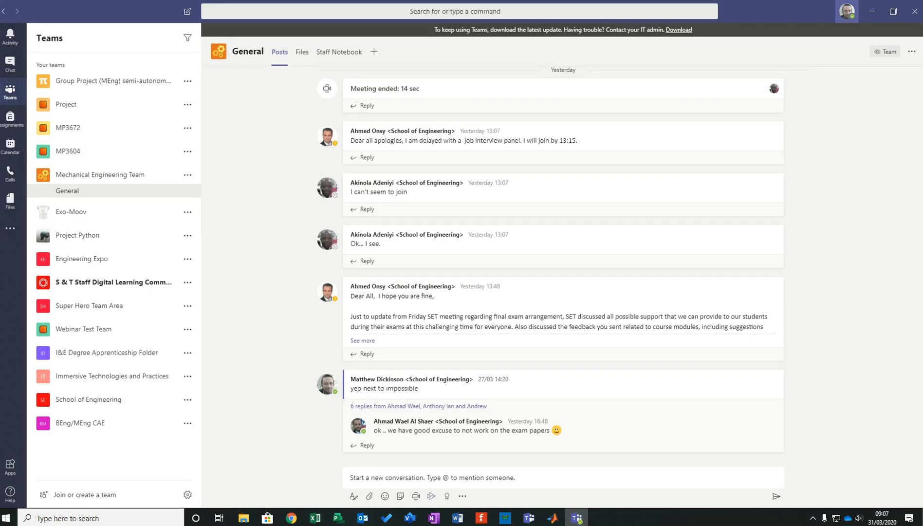
- Move the Teams window off this screen and start Publisher 2013, dismissing its activation wizard
left_click(893, 10)
left_click_drag(511, 131, 0, 198)
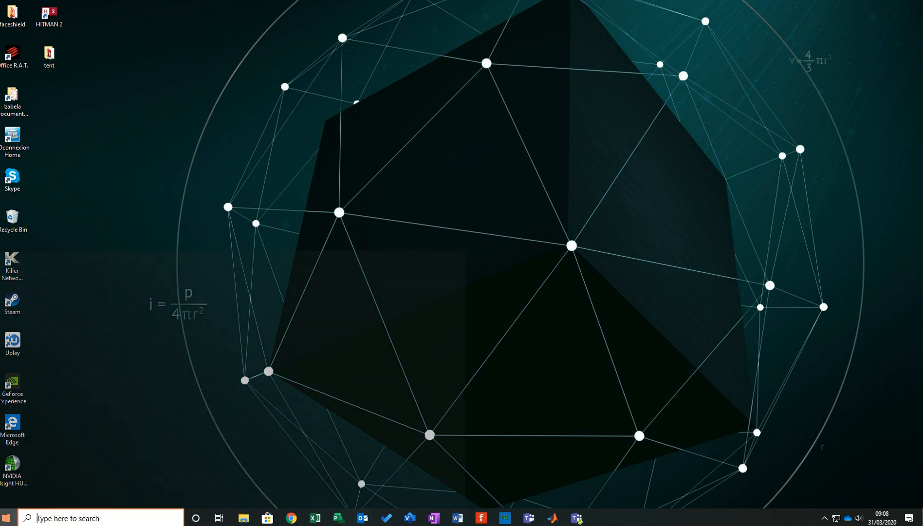
left_click(6, 517)
left_click(48, 413)
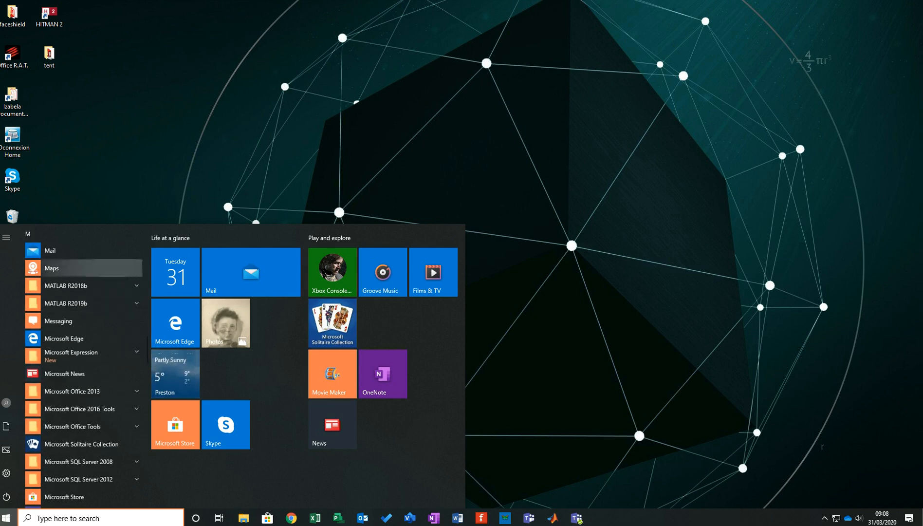
left_click(73, 391)
scroll(83, 447, "down", 5)
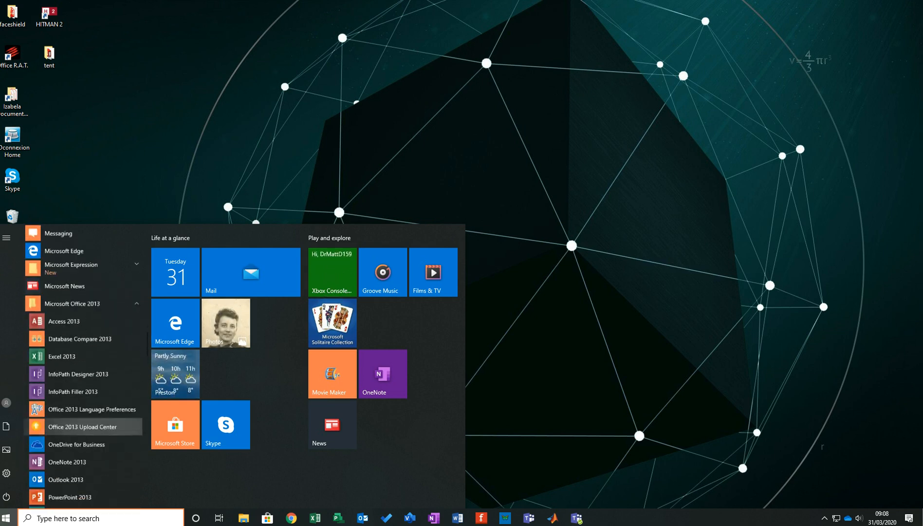
left_click(68, 431)
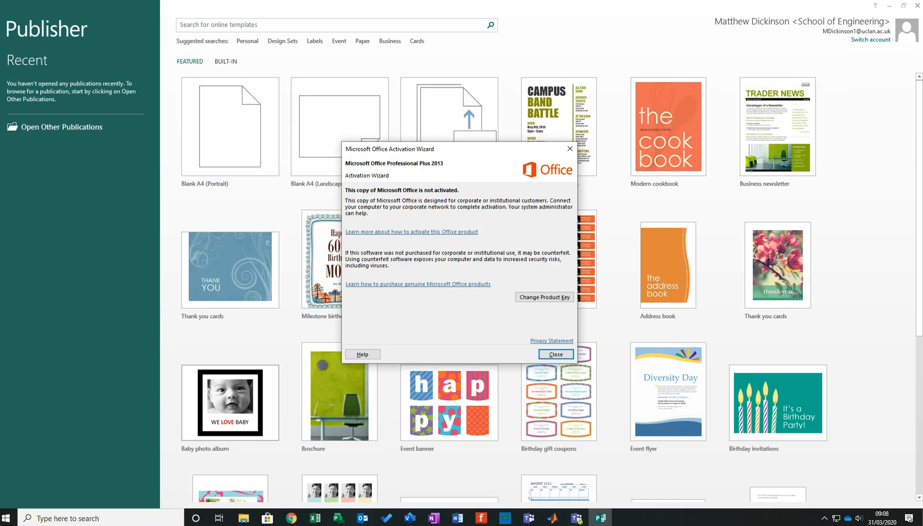
left_click(556, 354)
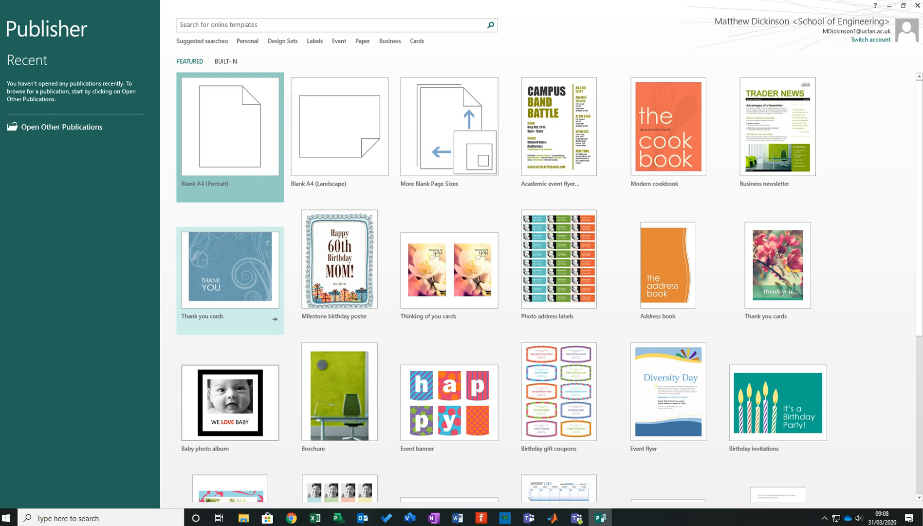
- Create a new publication from the Blank A4 (Portrait) template
scroll(558, 263, "down", 5)
scroll(558, 262, "up", 3)
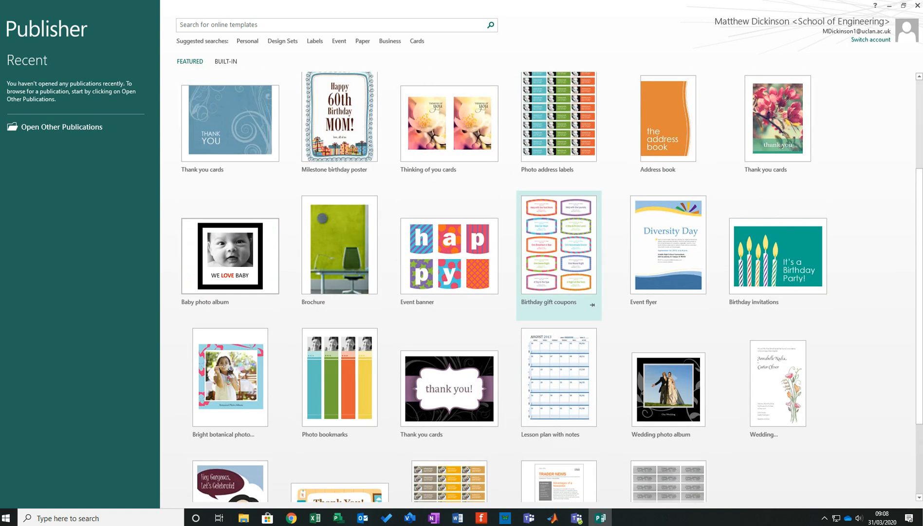
scroll(559, 262, "up", 3)
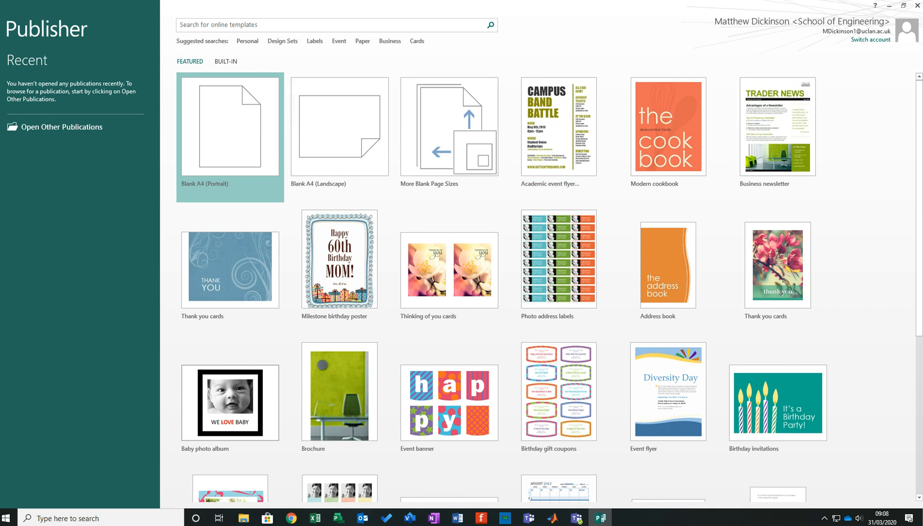
left_click(243, 128)
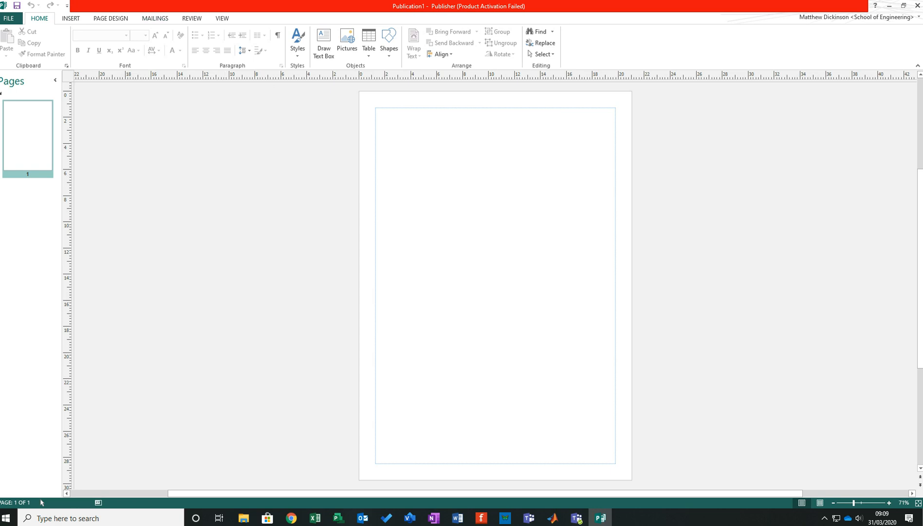
- Open the selection of more preset page sizes for the blank publication
left_click(8, 18)
left_click(12, 19)
left_click(71, 19)
left_click(110, 19)
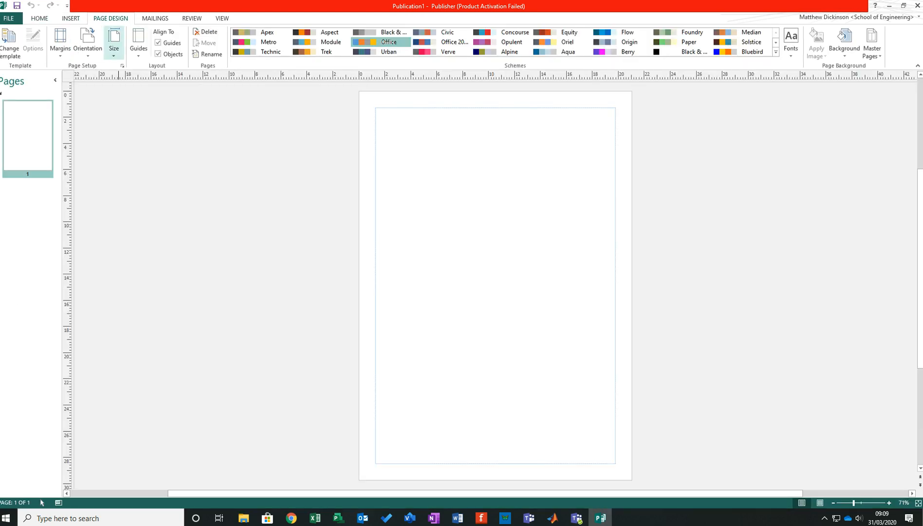
left_click(113, 42)
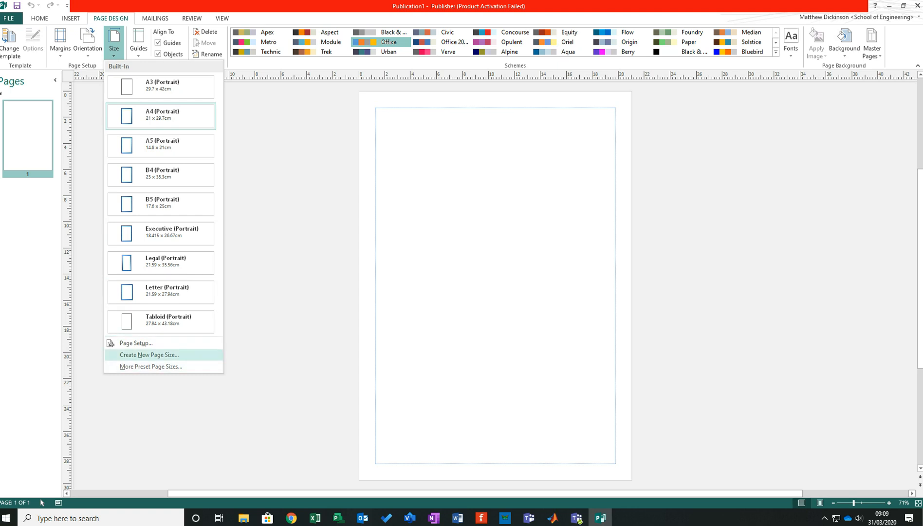
left_click(151, 366)
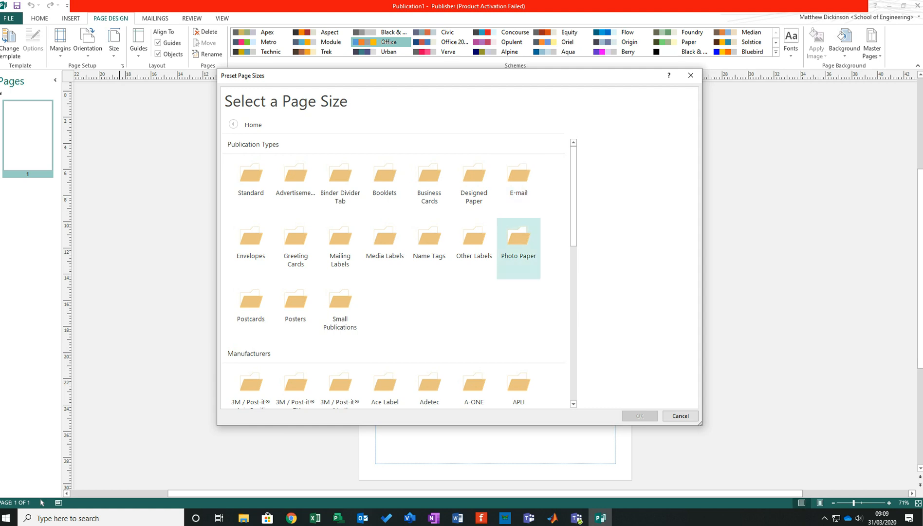
- Set the page size to the portrait A2 poster preset, 42 x 59.4 cm
scroll(518, 238, "down", 1)
scroll(518, 238, "down", 2)
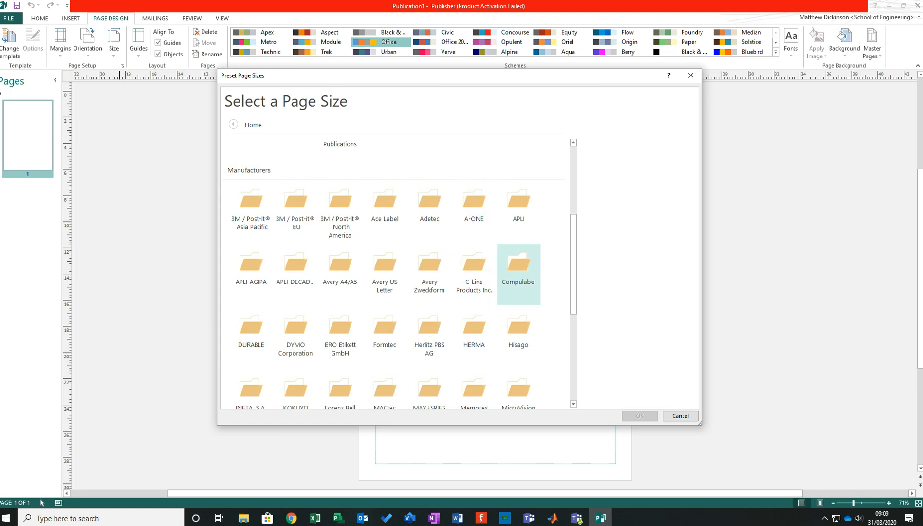
scroll(474, 273, "up", 3)
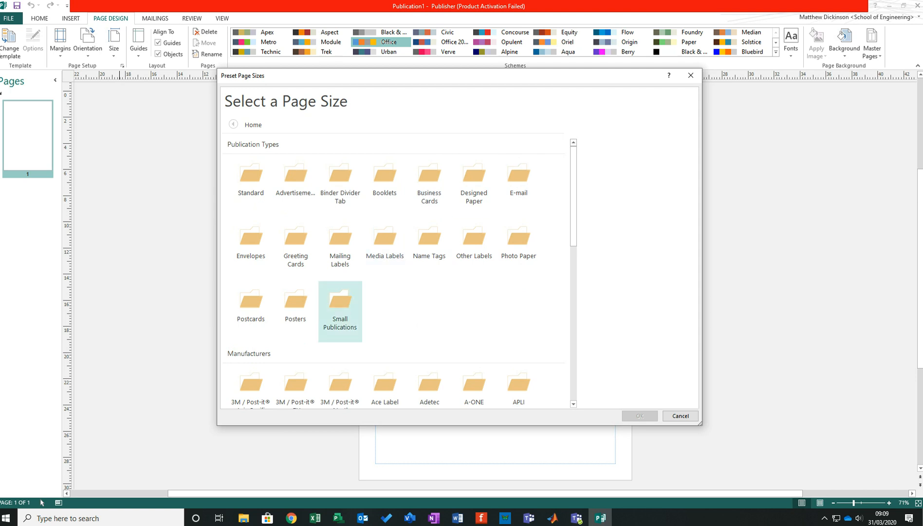
left_click(295, 312)
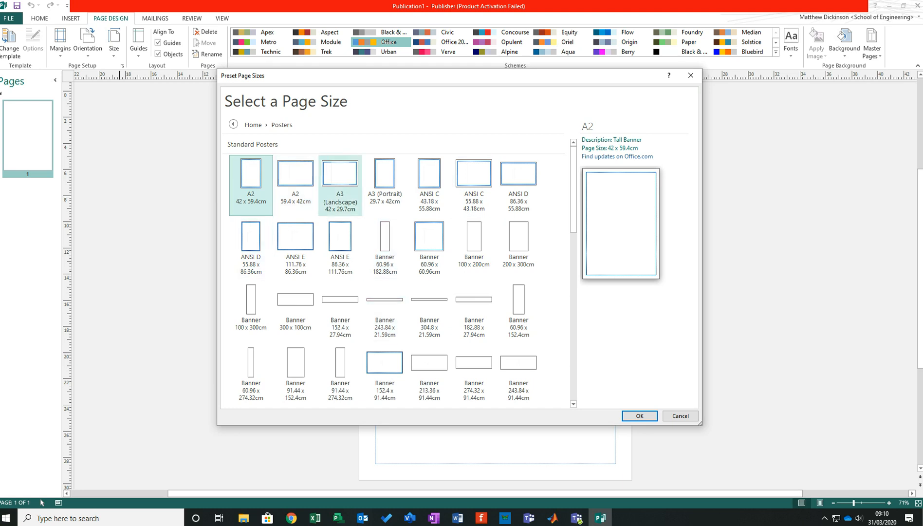
scroll(474, 311, "down", 5)
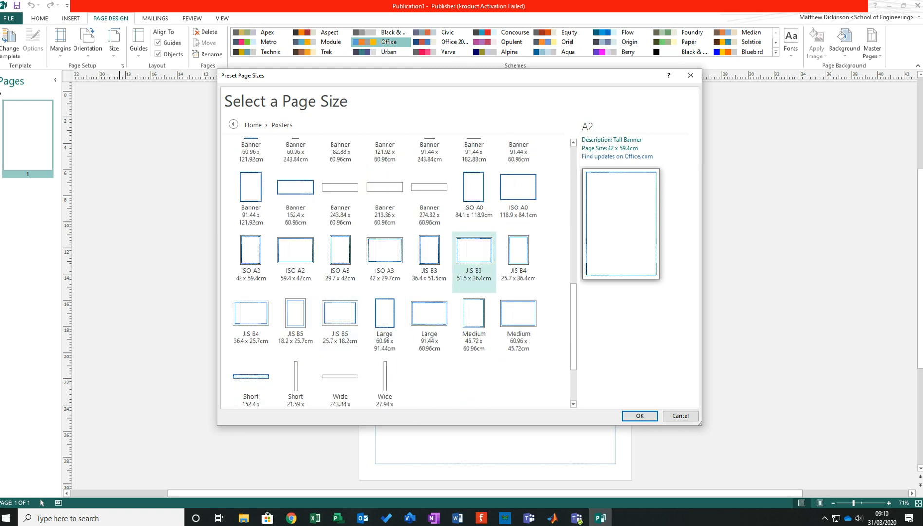
scroll(474, 262, "up", 5)
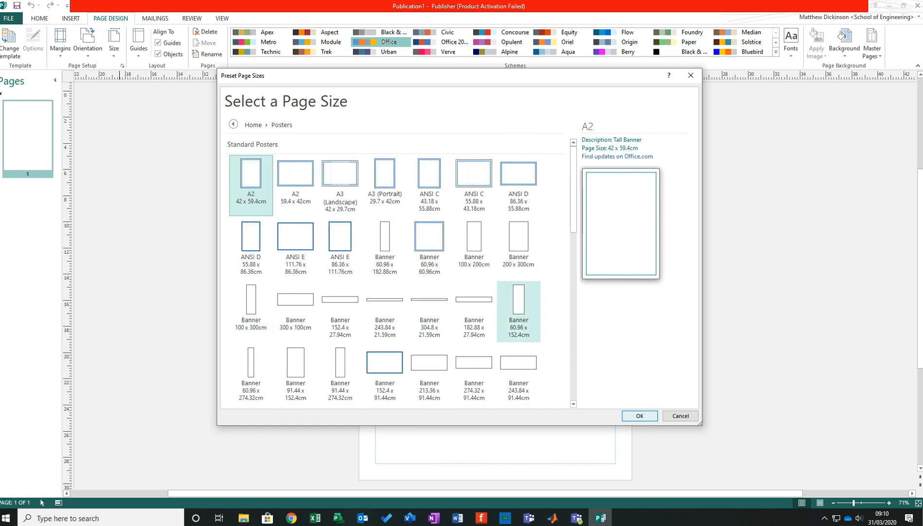
key("Return")
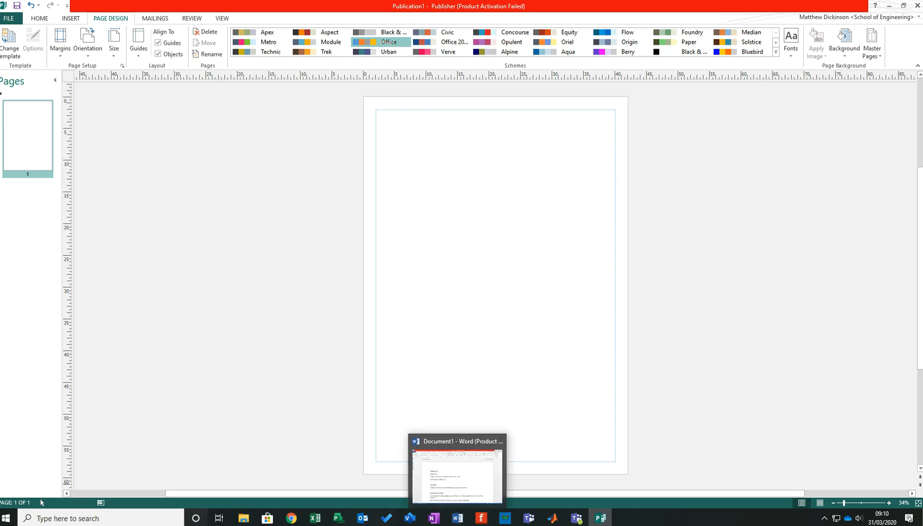
- Switch to Word, look through the paper on 3D printed components for rehabilitation exoskeleton technology, and return to the blank poster in Publisher
left_click(457, 518)
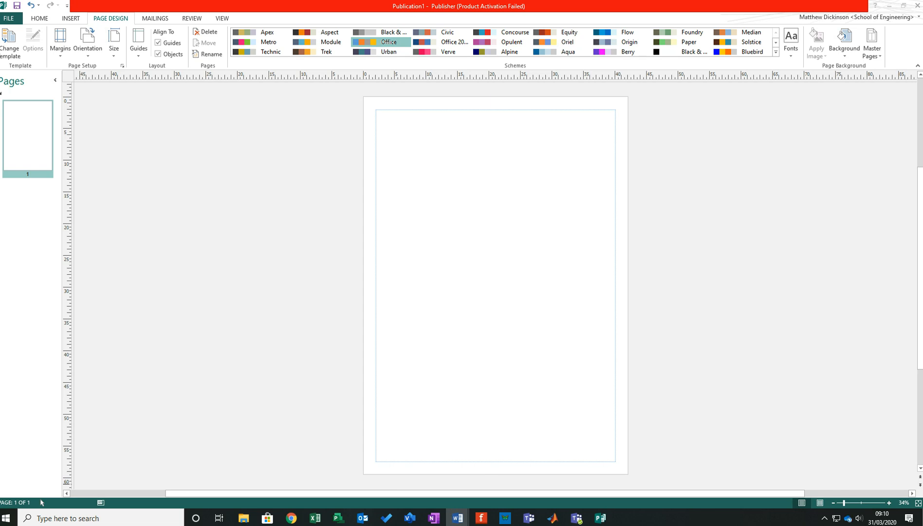
left_click_drag(42, 502, 265, 1)
scroll(348, 292, "down", 6)
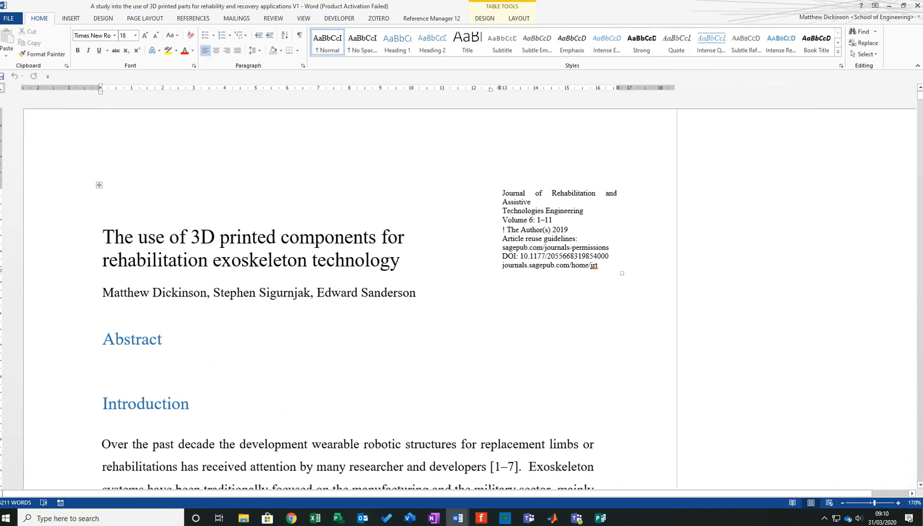
scroll(349, 292, "down", 10)
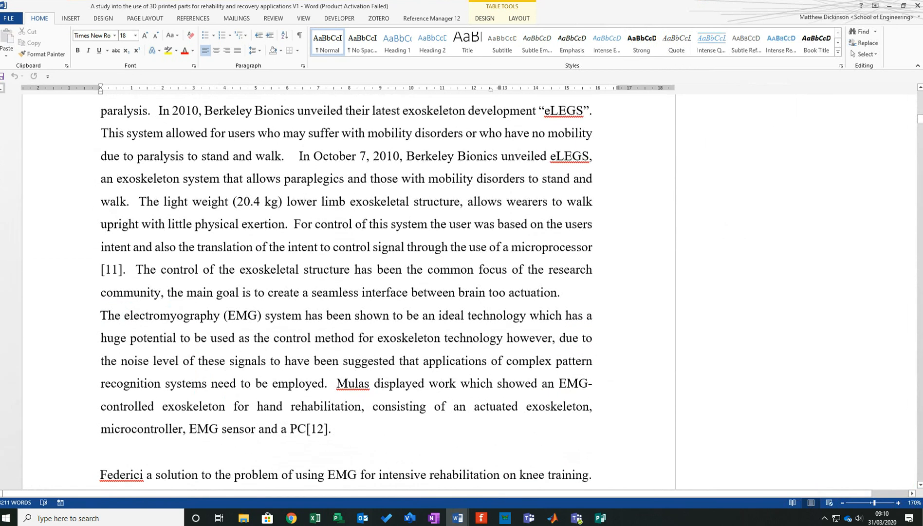
left_click_drag(918, 119, 918, 158)
left_click_drag(681, 6, 0, 124)
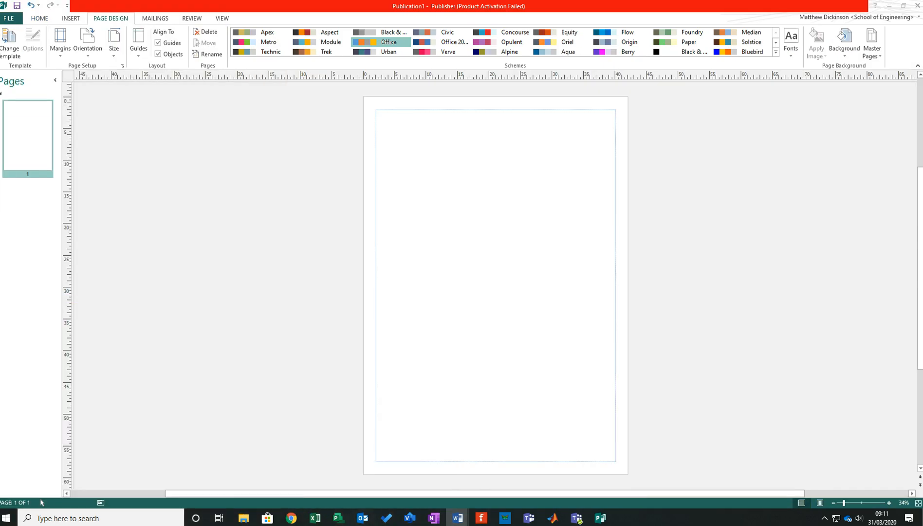
left_click(276, 191)
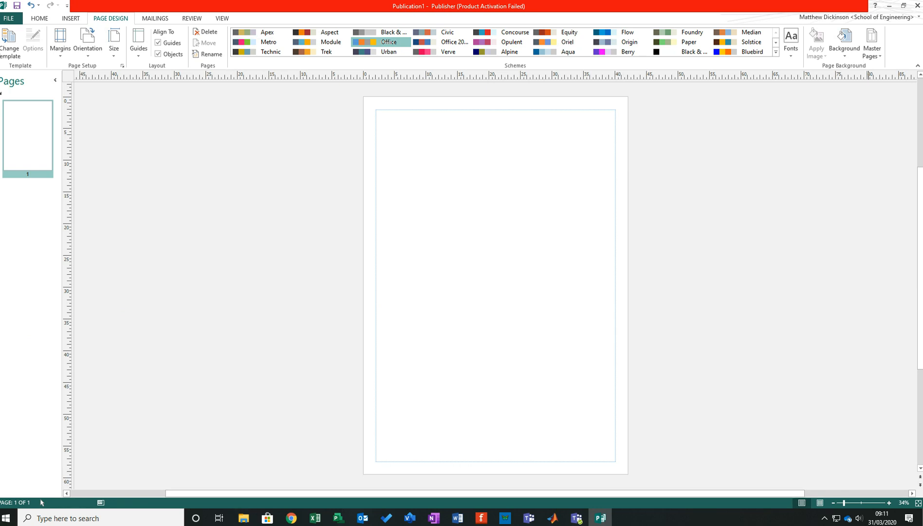
left_click(824, 517)
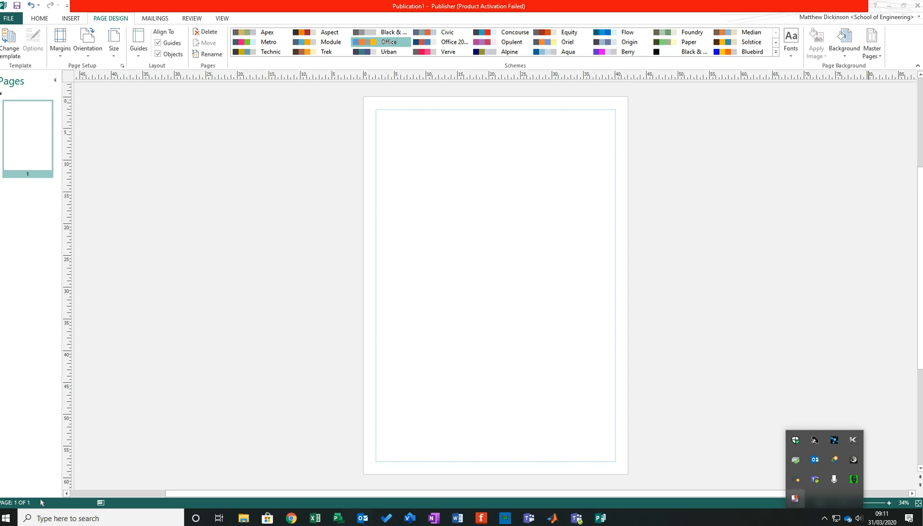
right_click(795, 498)
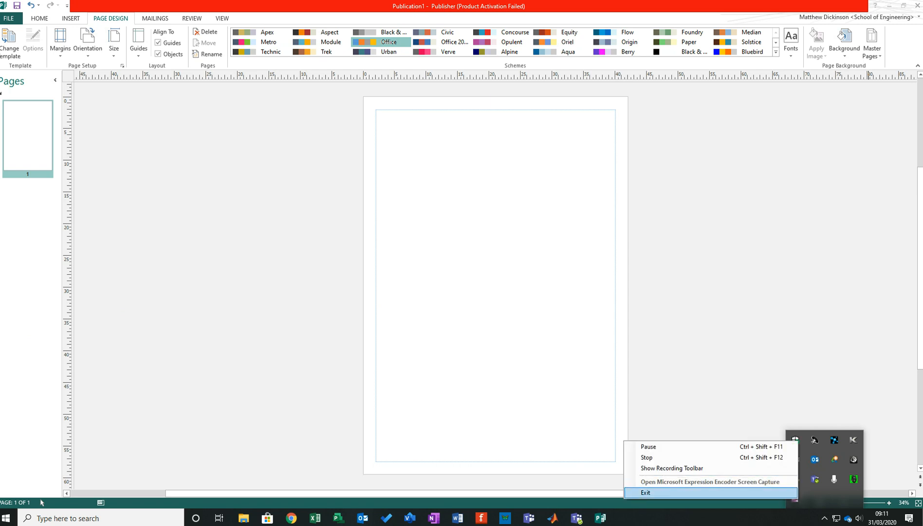
left_click(672, 468)
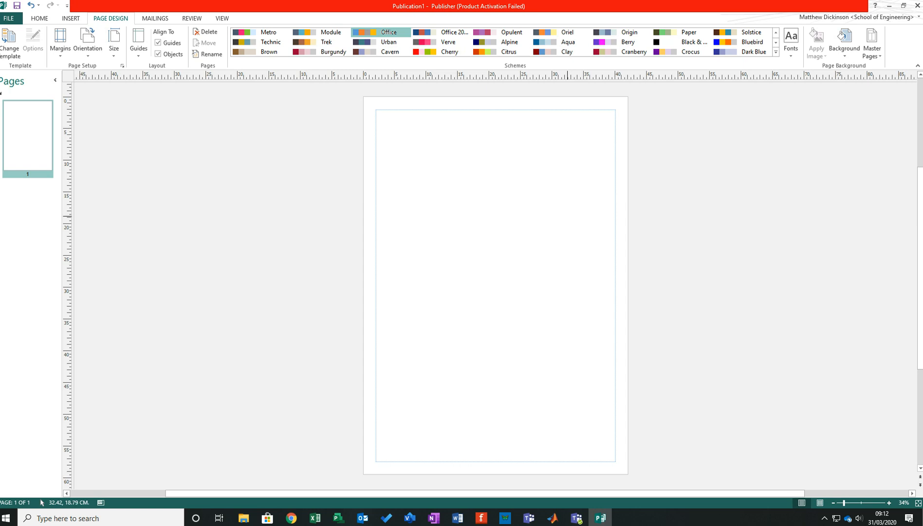
- Switch to the Chrome browser
left_click(291, 517)
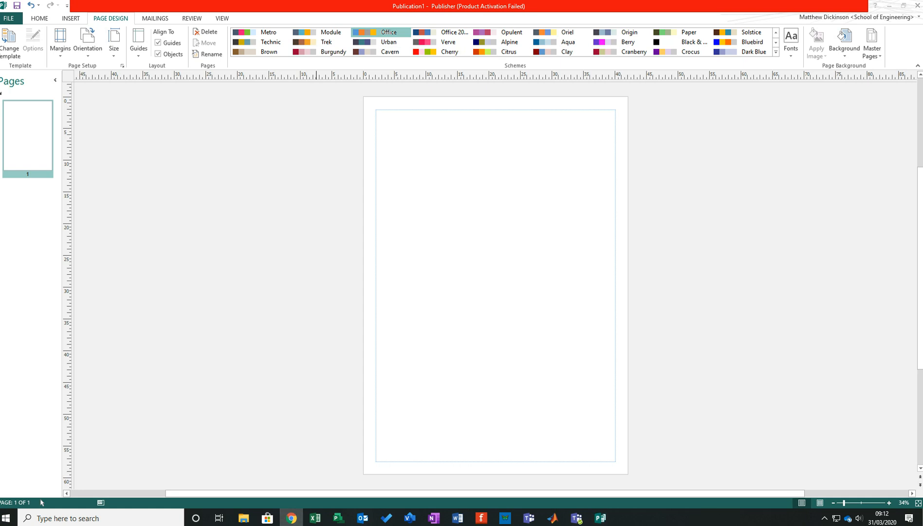
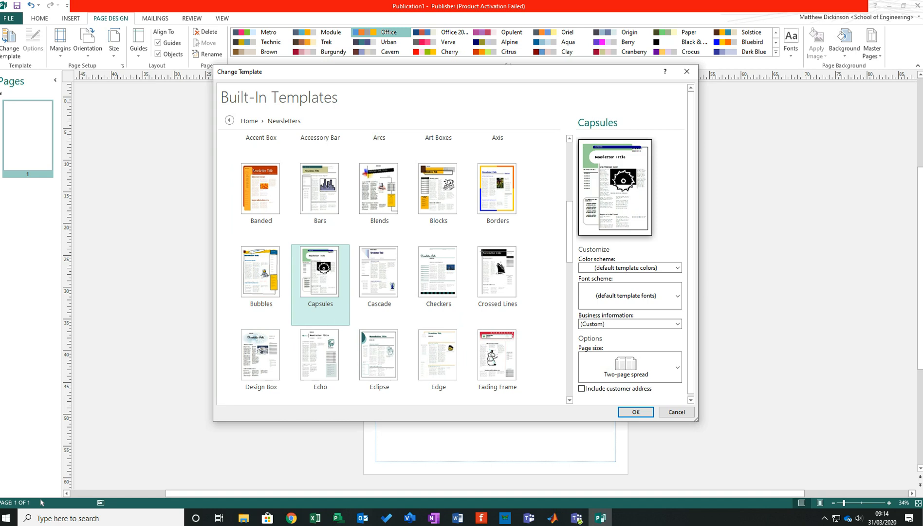
- Preview the Echo, Eclipse and Edge newsletter templates and close the template selection without applying one
left_click(320, 360)
left_click(379, 355)
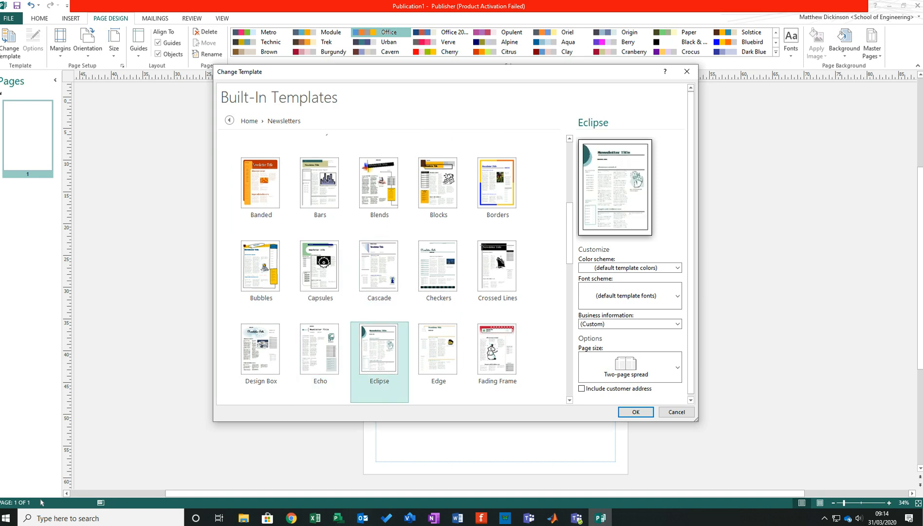
left_click(438, 356)
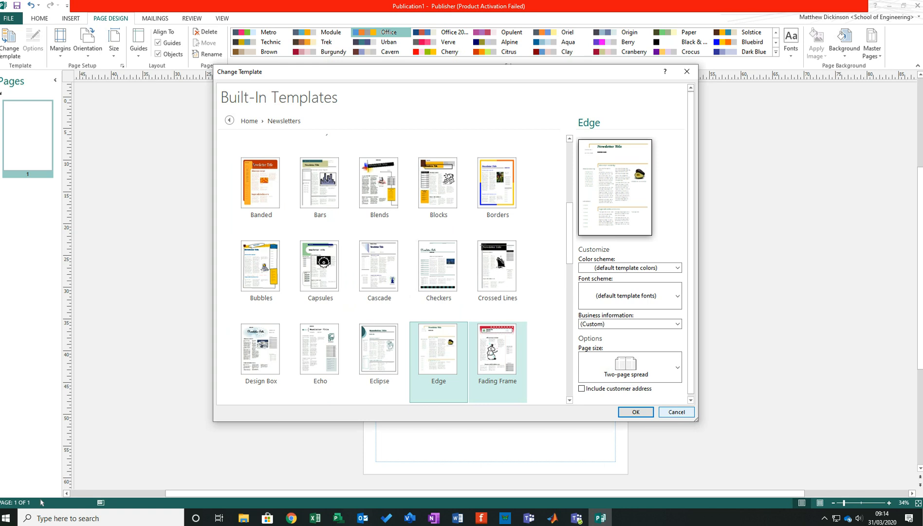
left_click(676, 411)
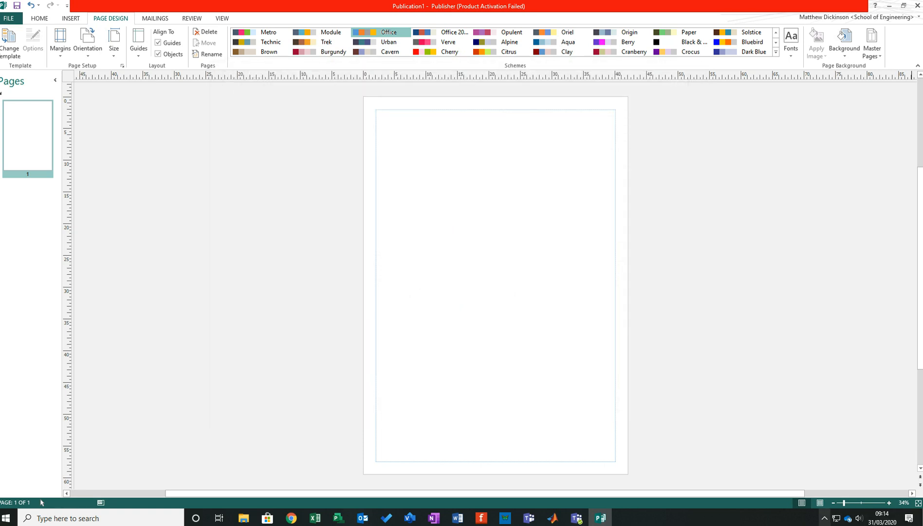
left_click(824, 517)
right_click(794, 498)
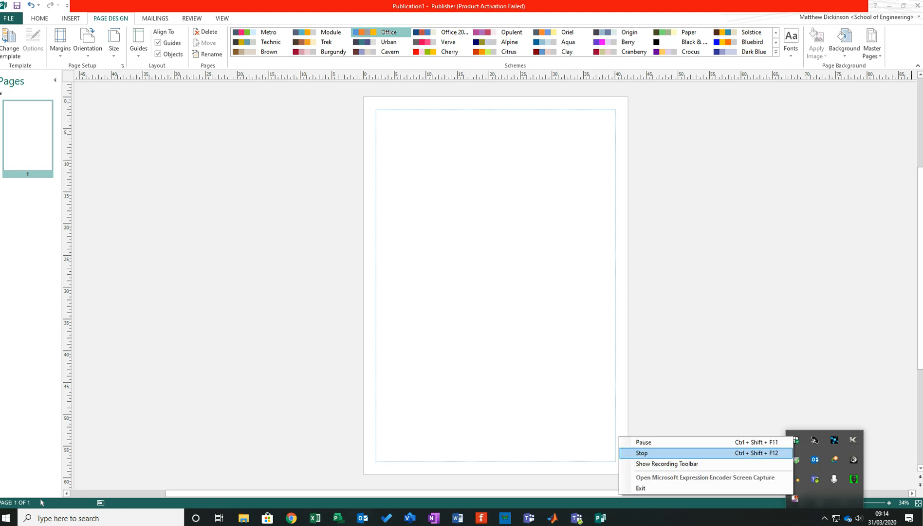
left_click(652, 442)
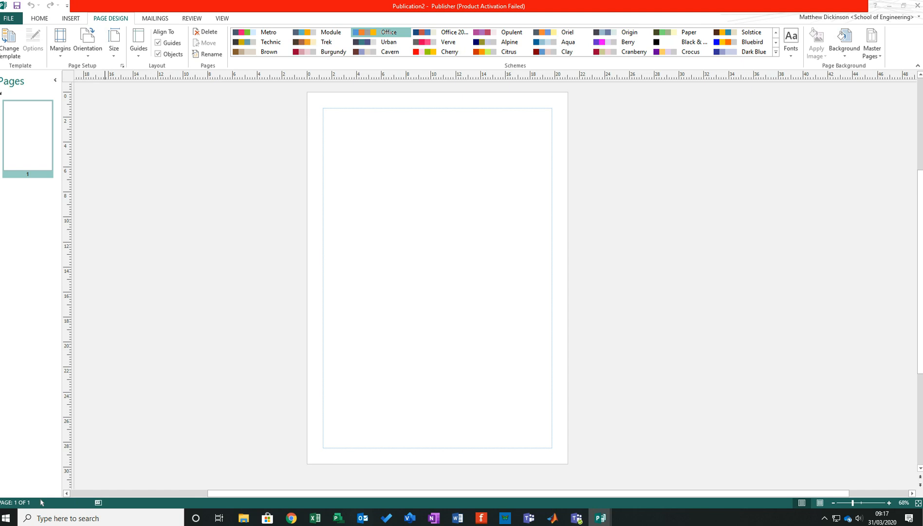
- Return to the blank A2 publication and look over its built-in page size presets
left_click_drag(0, 6, 317, 1)
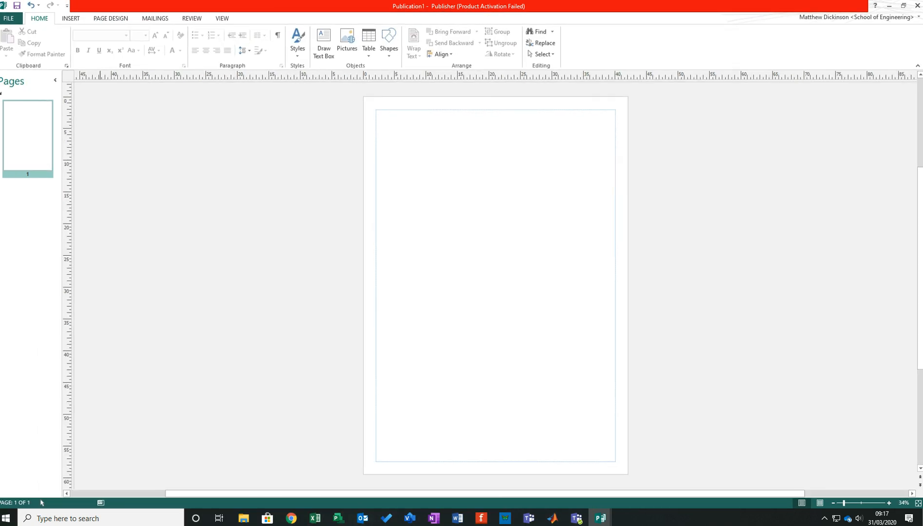
left_click(110, 18)
left_click(114, 44)
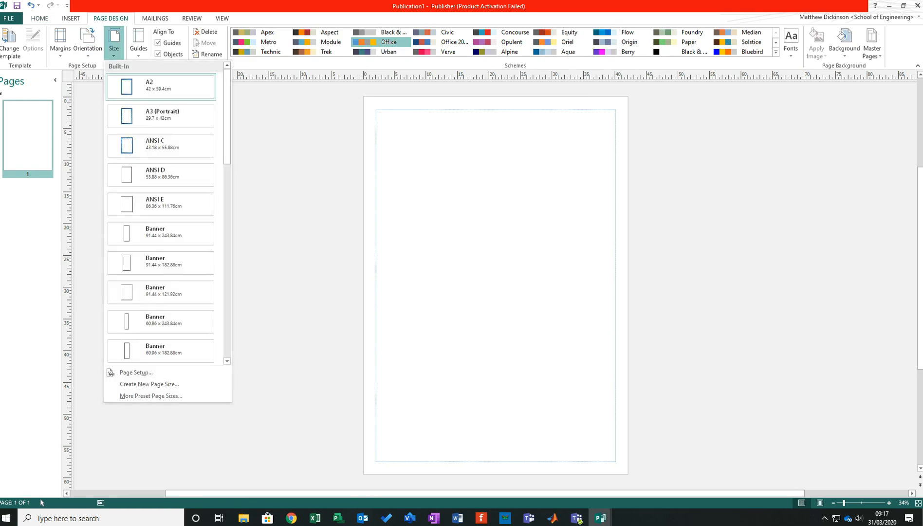
left_click(288, 218)
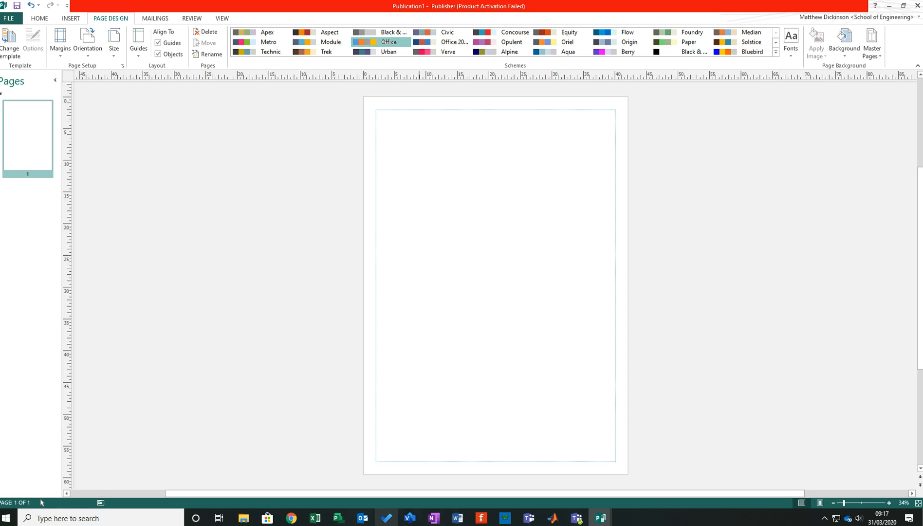
mouse_move(458, 518)
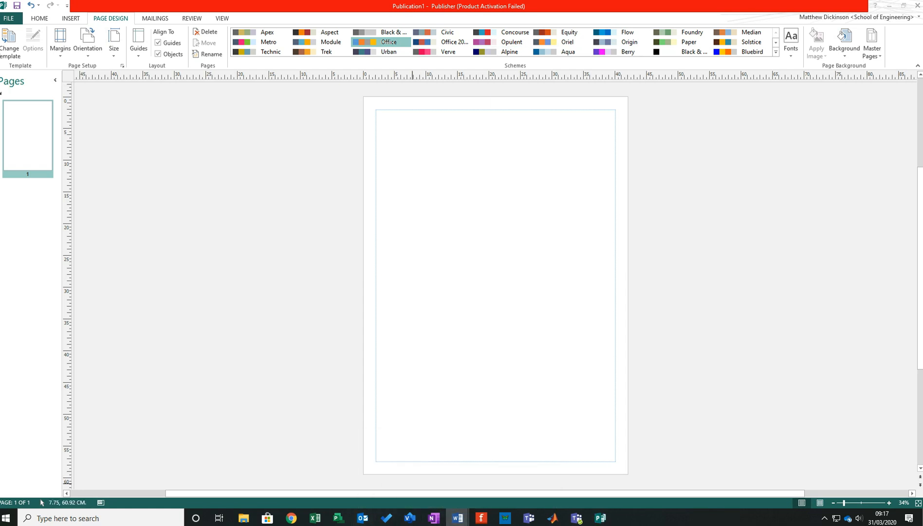
left_click(485, 161)
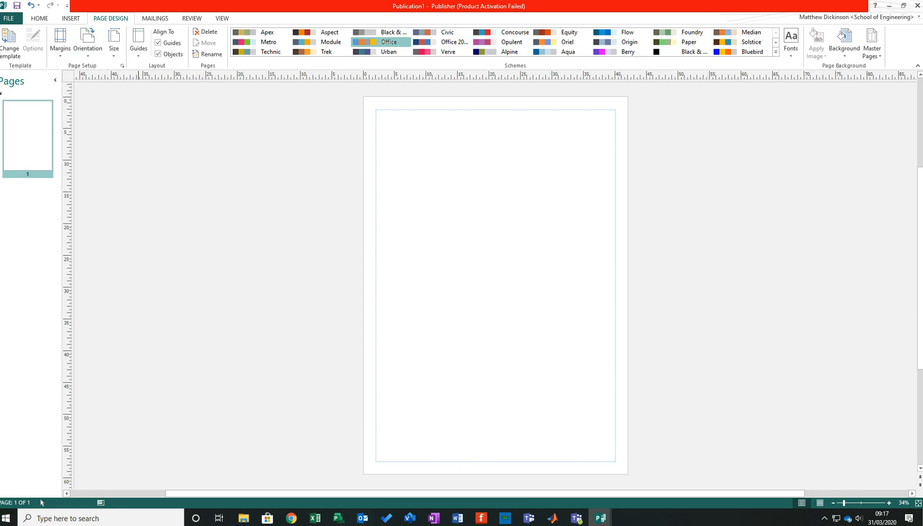
- Draw a text box about 31.3 x 15.5 cm near the upper left corner of the poster page
left_click(70, 19)
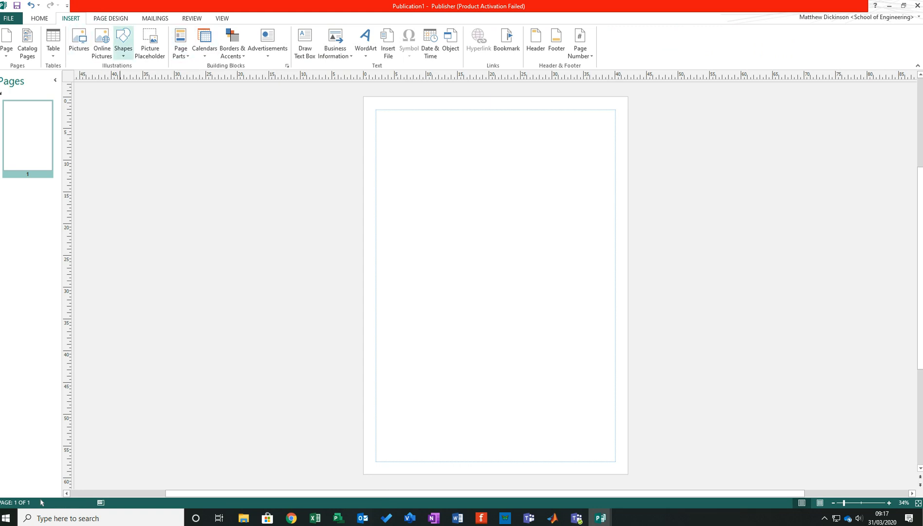
left_click(123, 41)
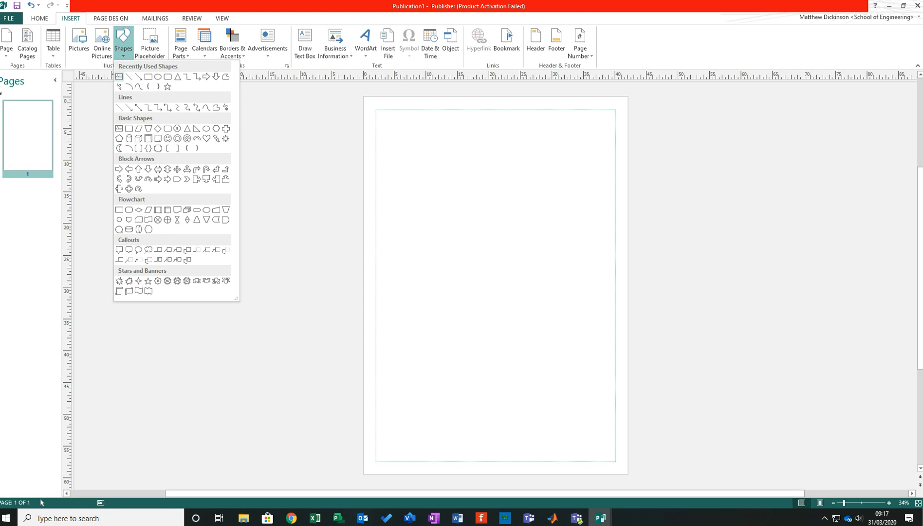
left_click(119, 77)
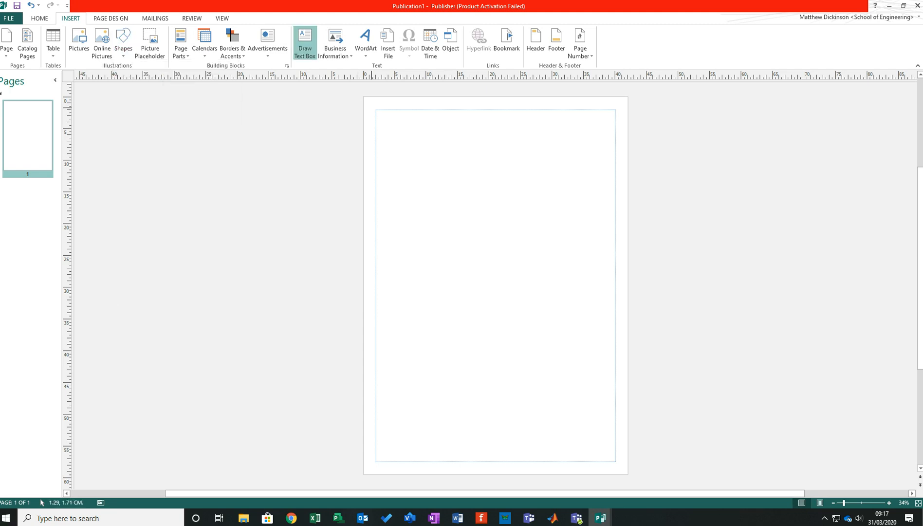
mouse_move(577, 212)
left_mouse_down()
mouse_move(392, 150)
mouse_move(377, 109)
left_mouse_up()
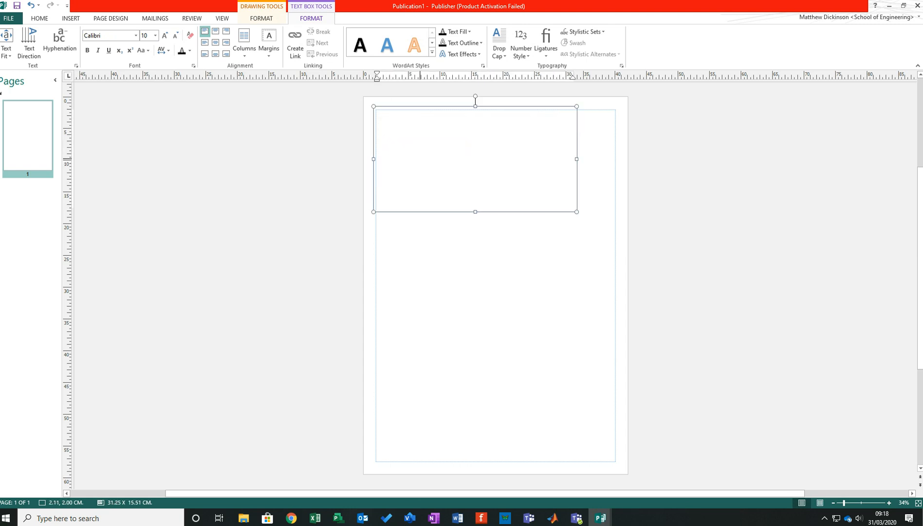
- Align the text box's upper left corner with the page's margin guides
scroll(523, 165, "up", 1)
scroll(568, 193, "up", 3)
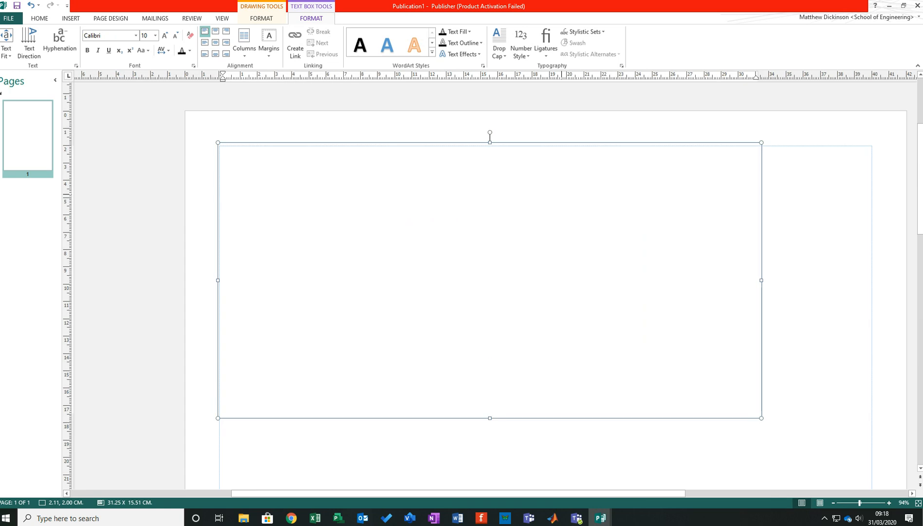
left_click_drag(218, 142, 220, 143)
scroll(532, 146, "up", 3)
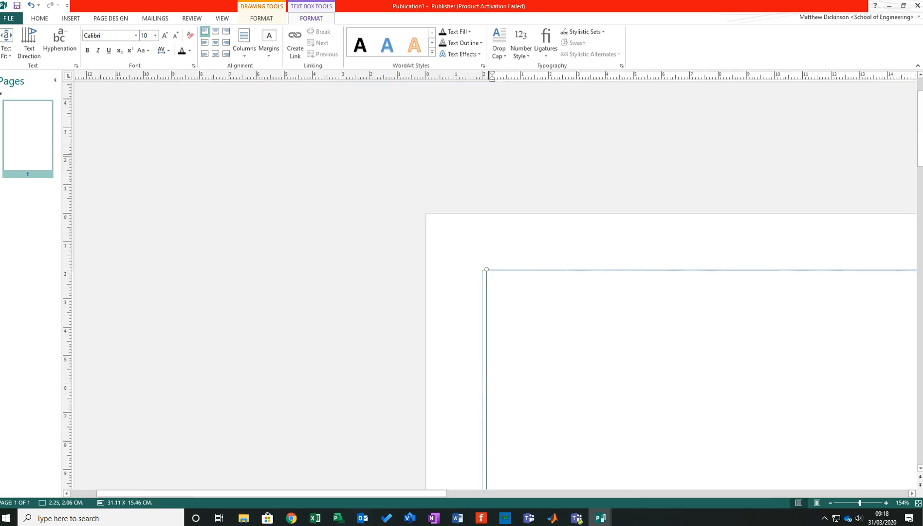
mouse_move(487, 269)
left_mouse_down()
mouse_move(512, 272)
mouse_move(481, 268)
left_mouse_up()
left_click(406, 270)
- Widen the text box to 38 cm so it spans the page between both side margins
scroll(626, 315, "down", 5)
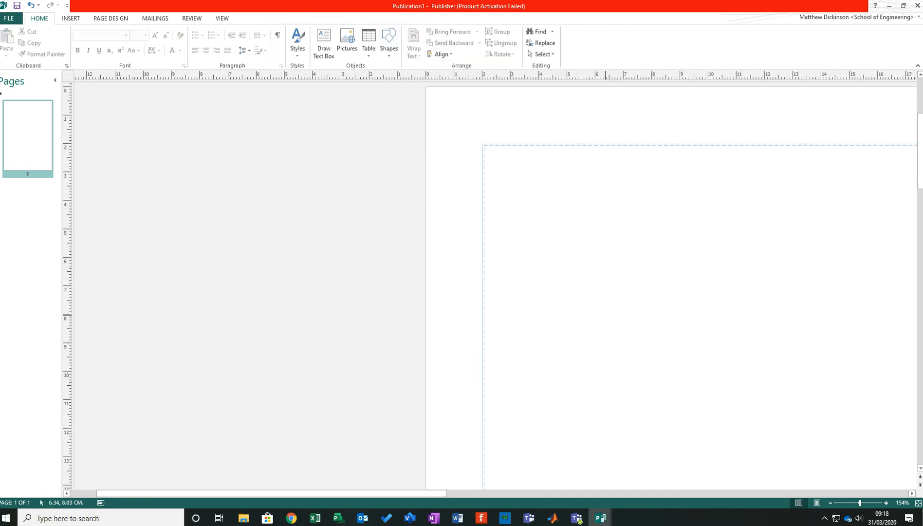
scroll(626, 316, "down", 10)
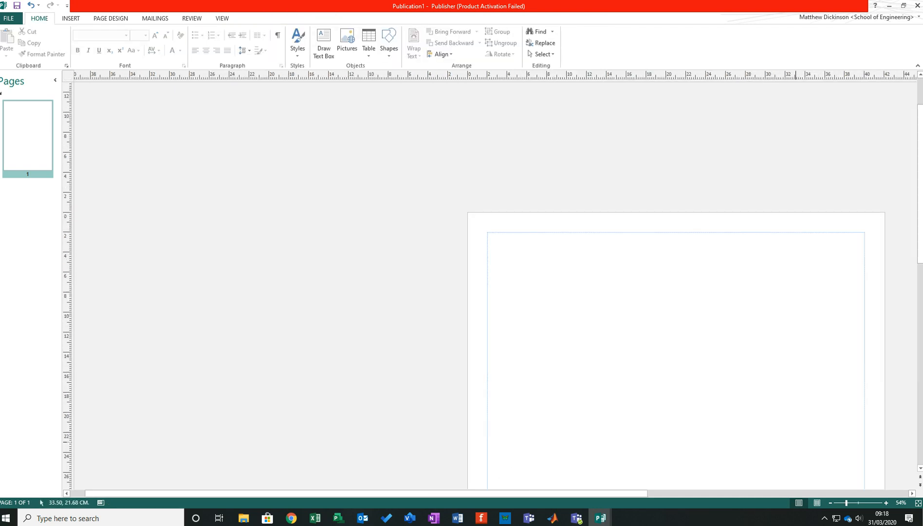
left_click_drag(611, 493, 676, 493)
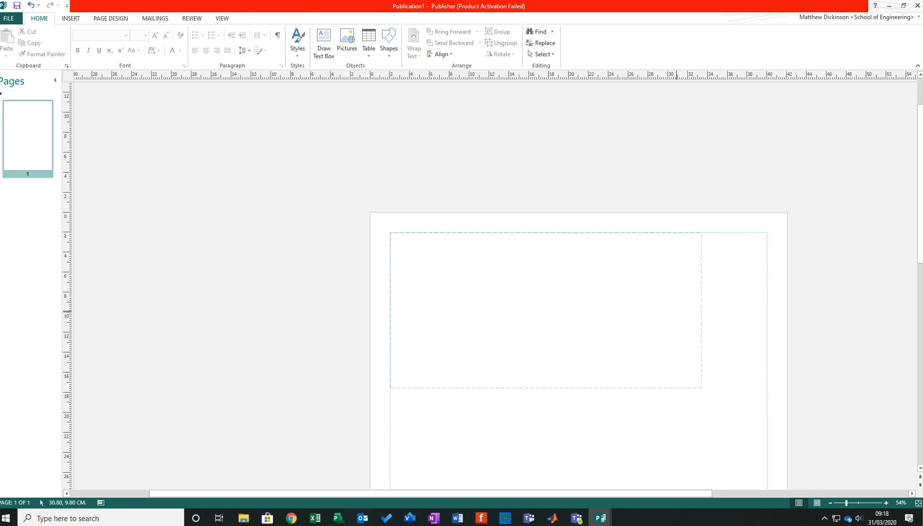
left_click(676, 313)
left_click_drag(676, 313, 742, 312)
left_click_drag(457, 233, 390, 233)
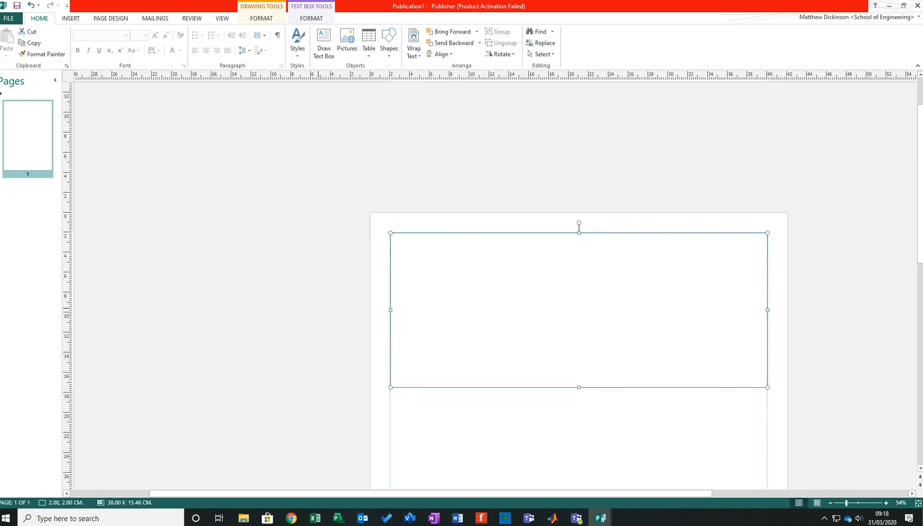
- Reduce the height of the full-width text box to about 10.6 cm, keeping its upper edge on the margin
scroll(579, 292, "down", 3)
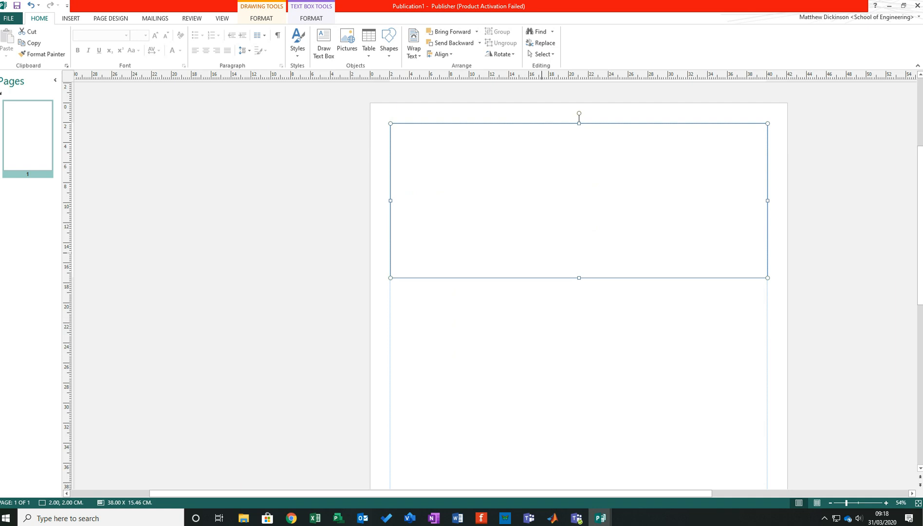
scroll(392, 300, "down", 1)
scroll(495, 341, "down", 2)
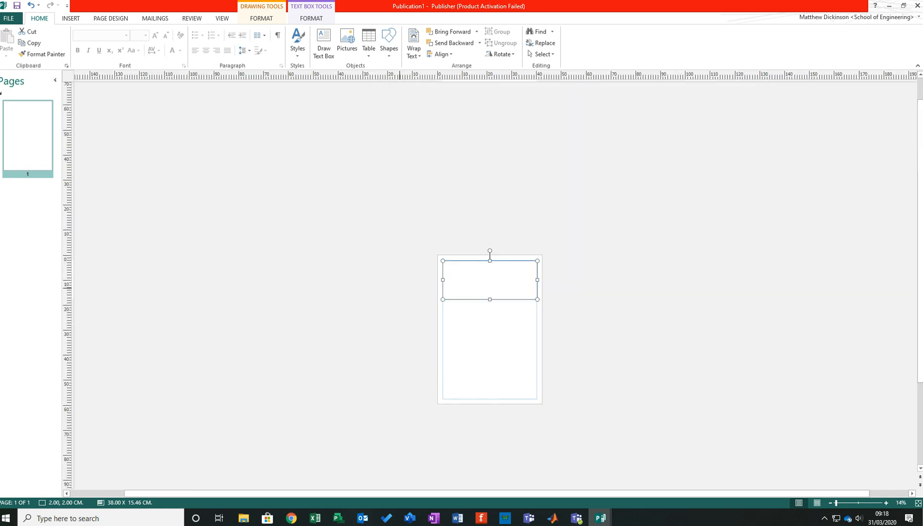
scroll(495, 348, "up", 1)
scroll(495, 348, "up", 1)
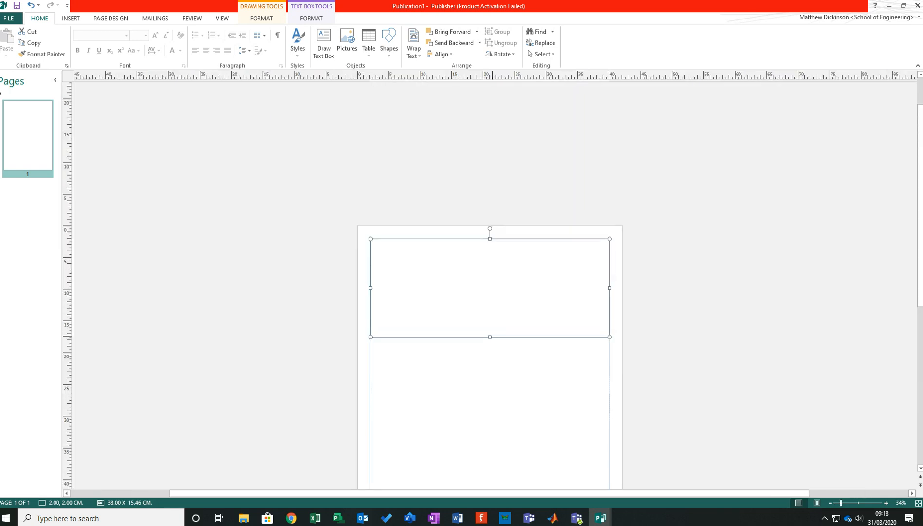
left_click_drag(490, 336, 490, 306)
left_click(295, 295)
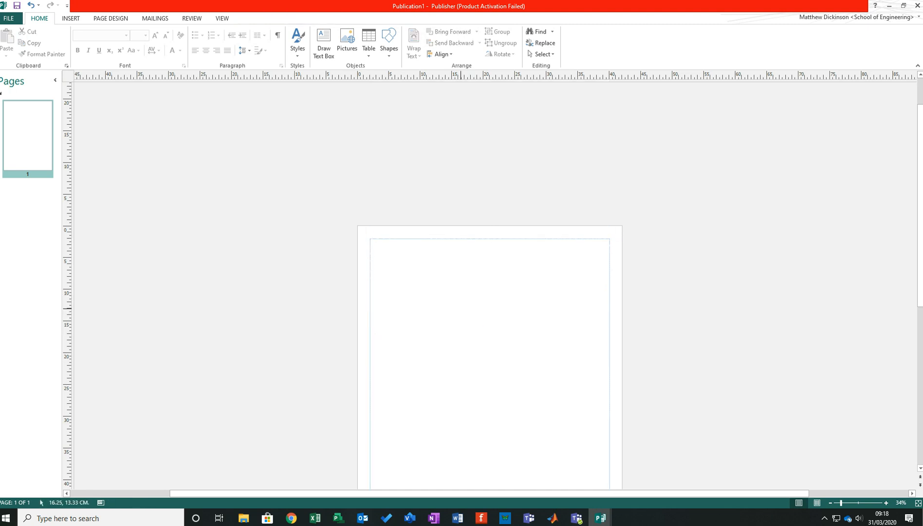
- Duplicate the full-width text box directly beneath the original and narrow the copy to about 19 cm, half the page
left_click(489, 237)
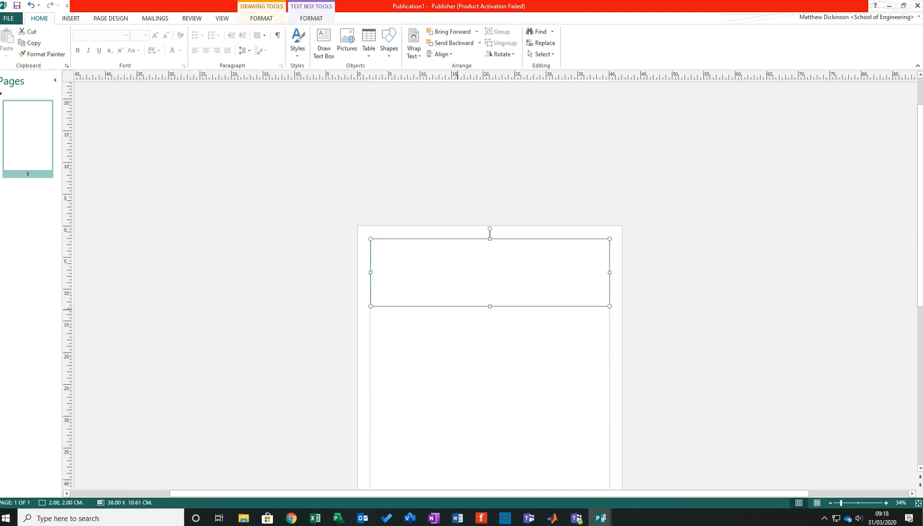
left_click(490, 234)
left_click(492, 237)
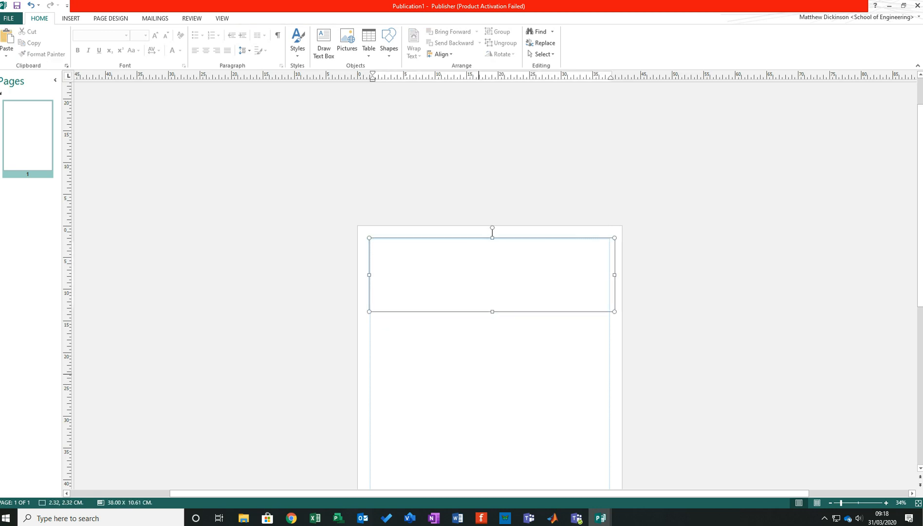
left_click_drag(521, 311, 519, 379)
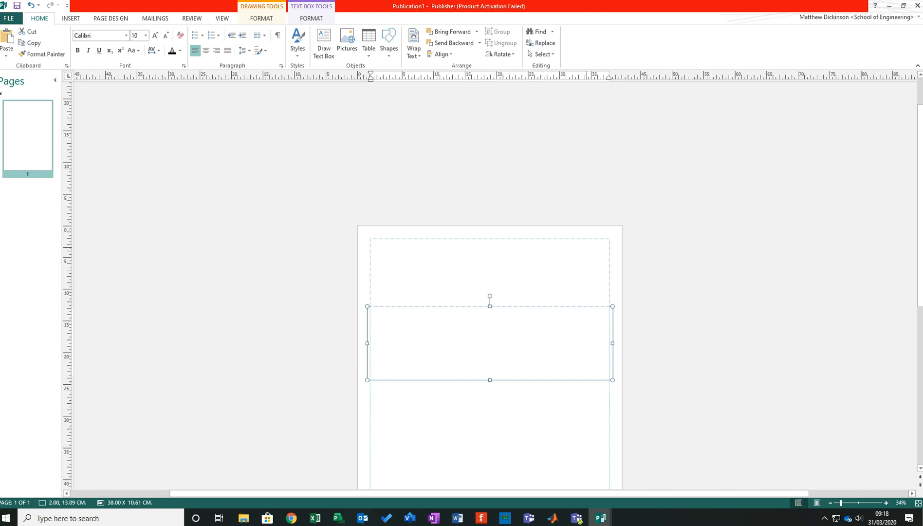
left_click_drag(612, 343, 492, 343)
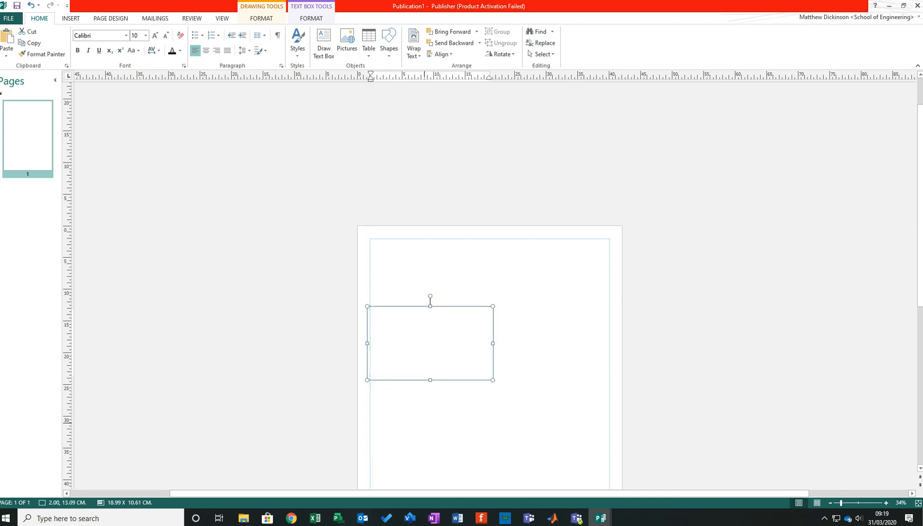
- Apply the built-in ruler guides that divide the page into a header band and two equal columns
scroll(489, 285, "down", 5)
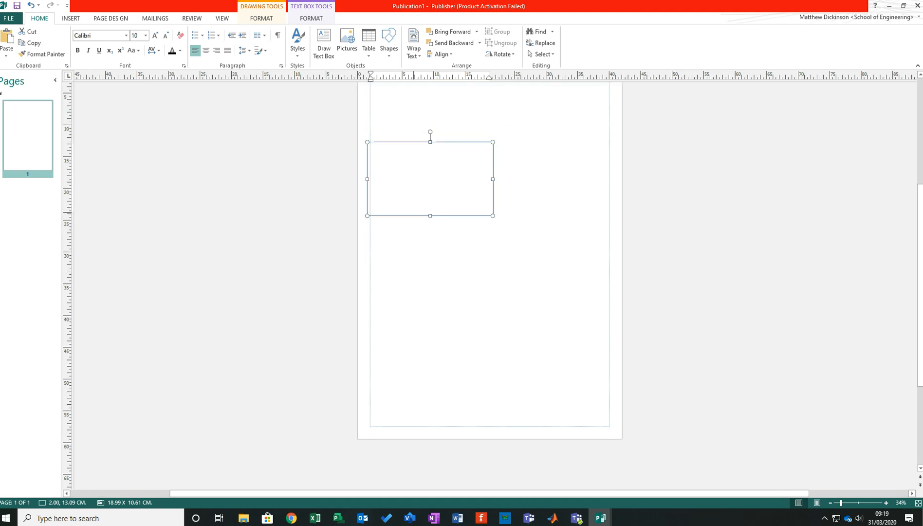
left_click(111, 19)
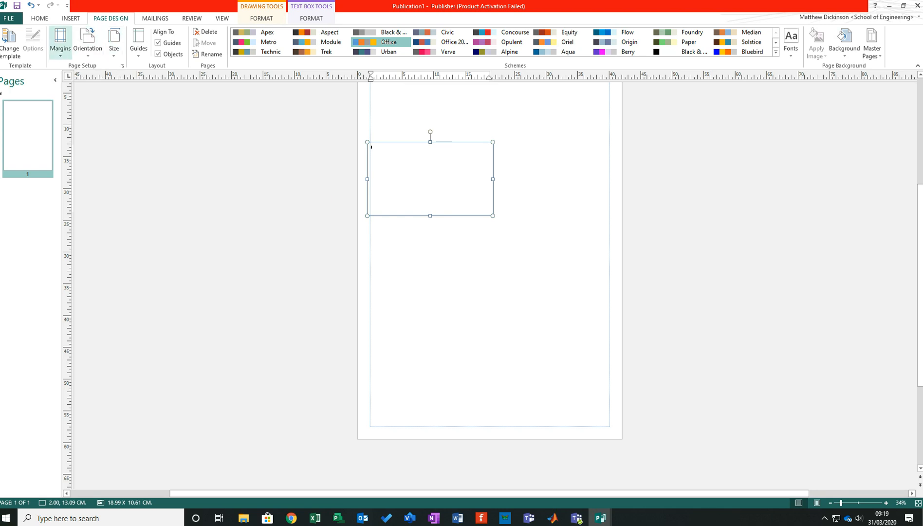
left_click(60, 41)
left_click(155, 283)
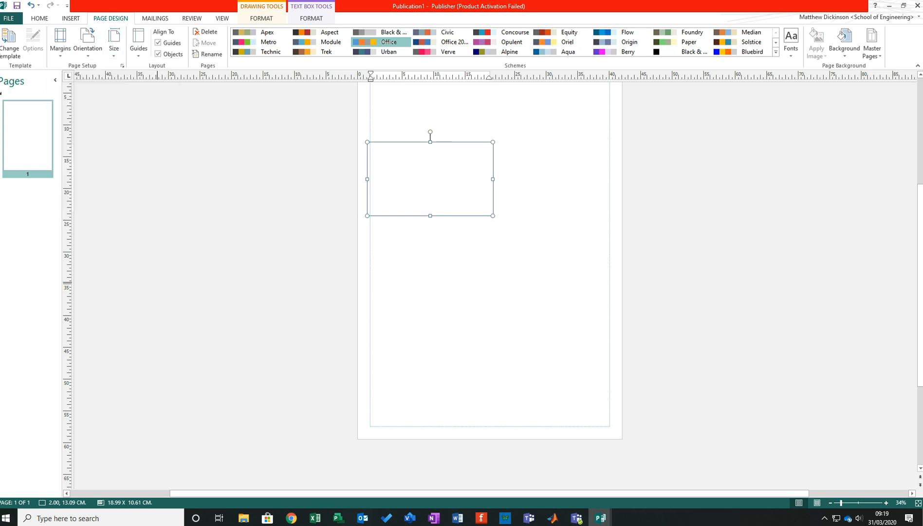
left_click(114, 41)
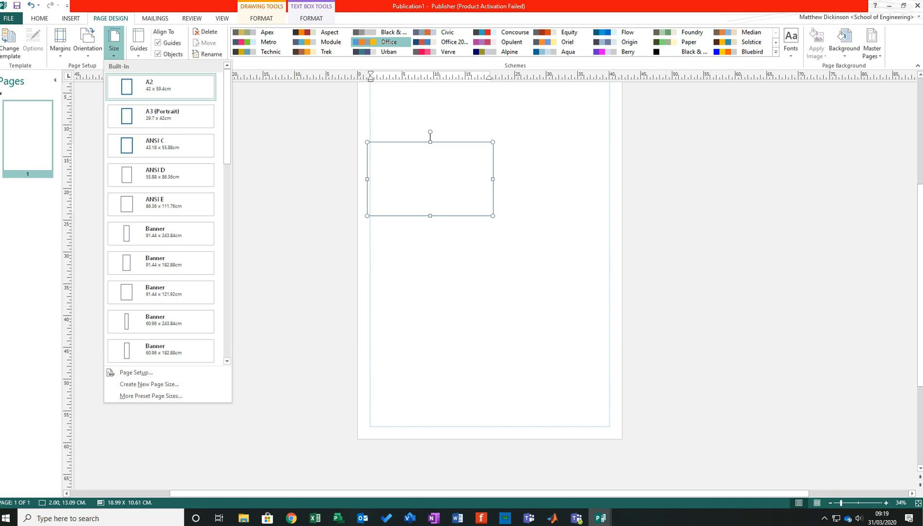
left_click(138, 42)
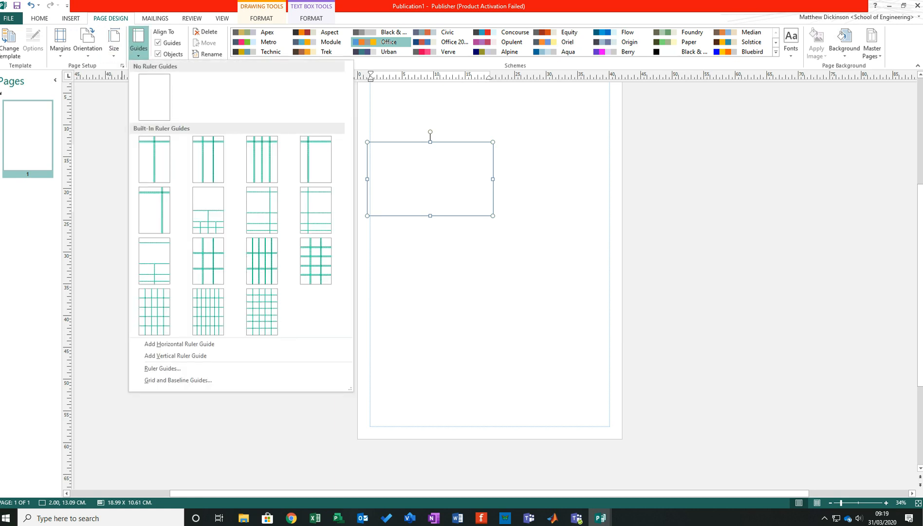
key("Escape")
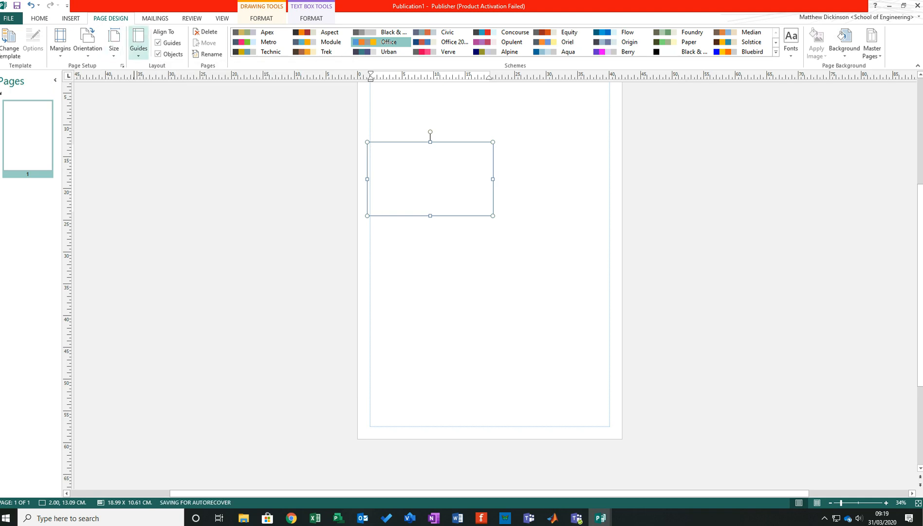
left_click(138, 42)
left_click(154, 159)
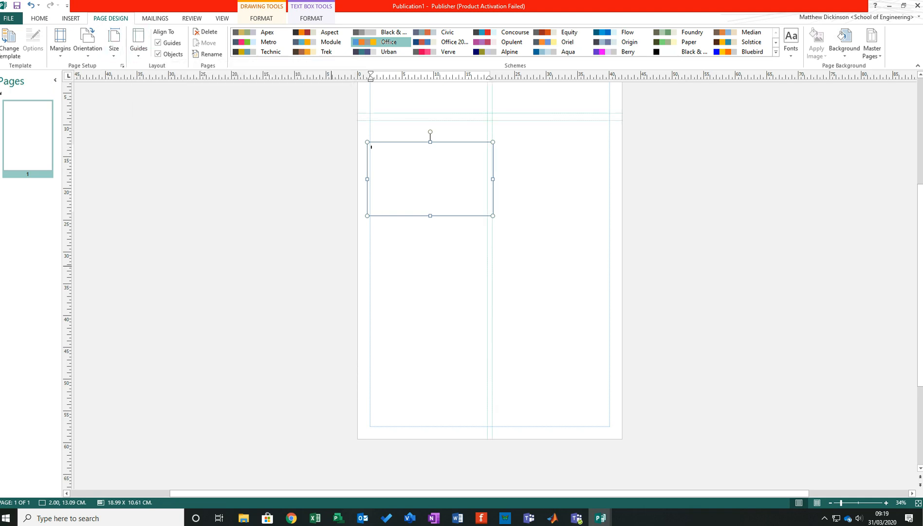
- Resize the half-width text box to about 18.6 by 48.2 cm so it fills the left column below the header band
scroll(489, 262, "up", 2)
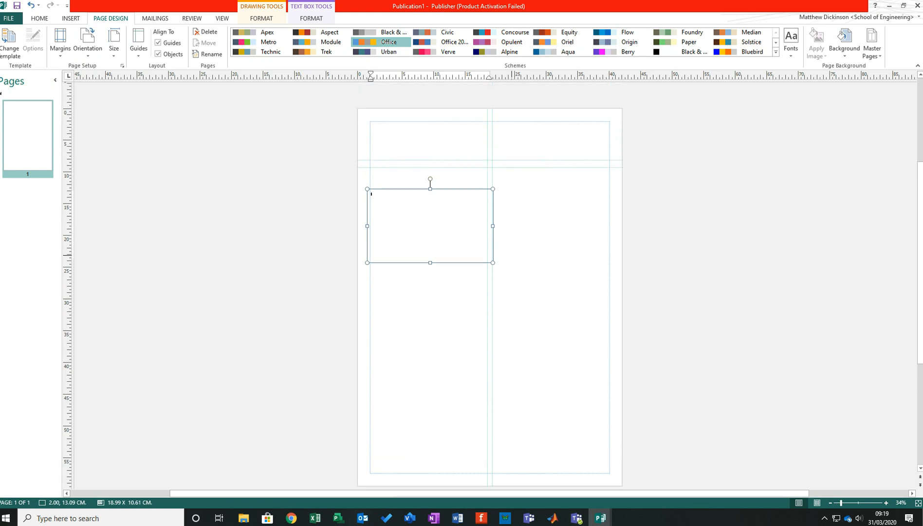
left_click_drag(493, 226, 490, 226)
left_click_drag(428, 189, 429, 167)
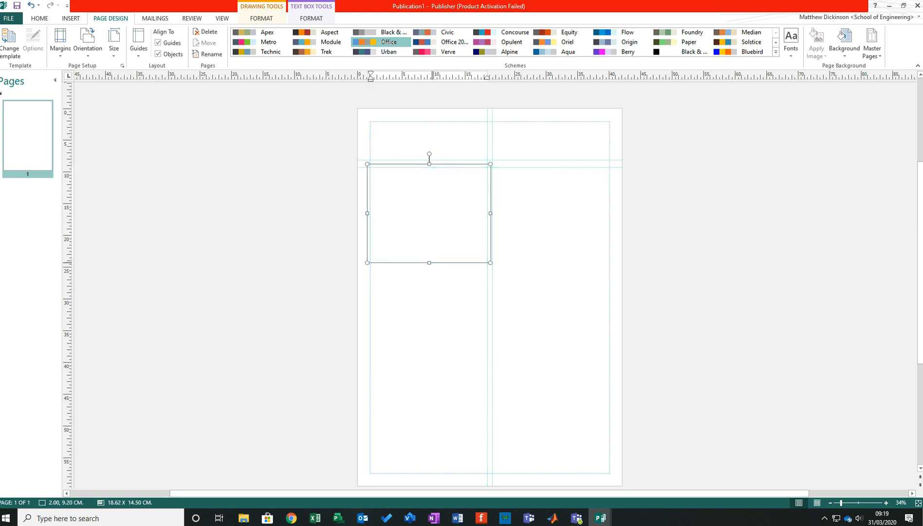
left_click_drag(429, 259, 429, 476)
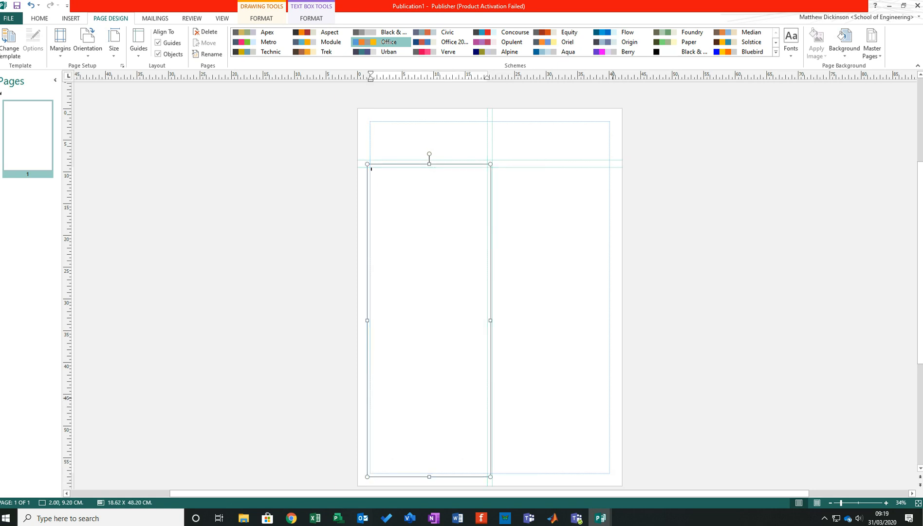
- Duplicate the tall left-column text box on the page
left_click(781, 276)
key("ctrl+v")
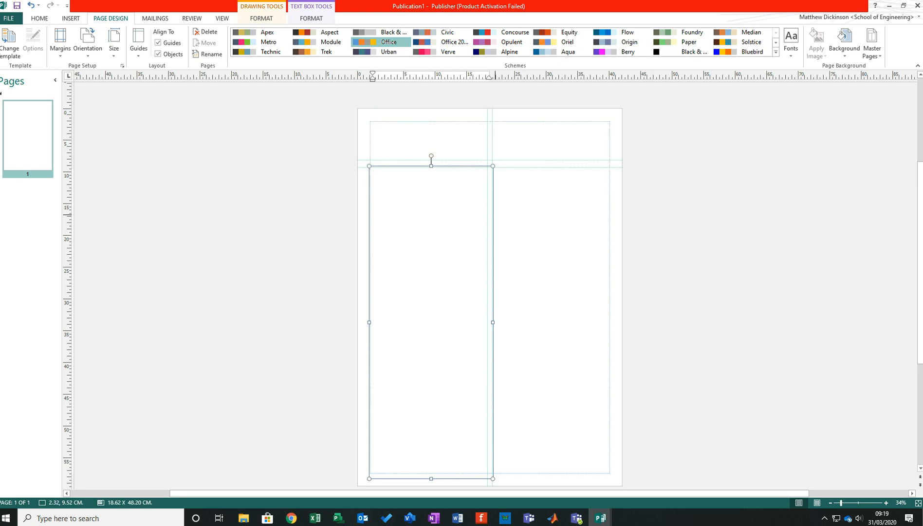
left_click_drag(493, 215, 642, 240)
key("ctrl+z")
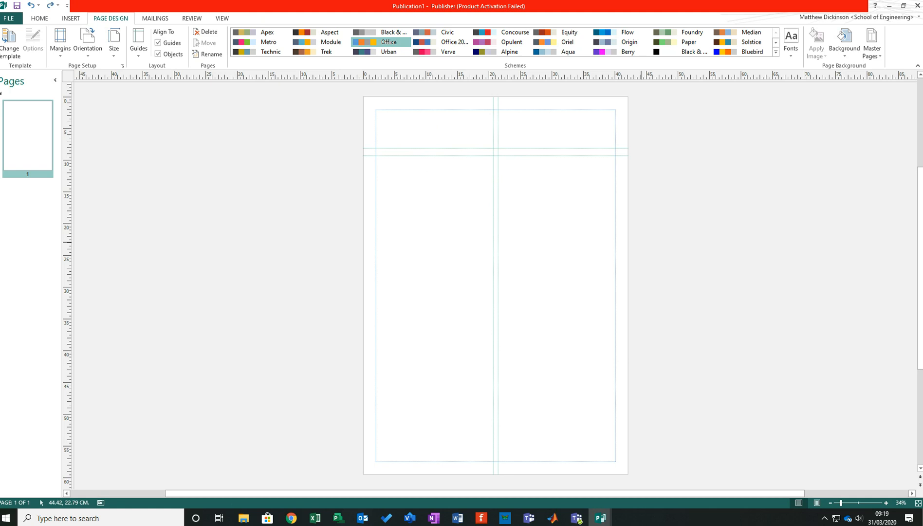
left_click(423, 168)
left_click_drag(452, 154, 452, 156)
left_click(509, 176)
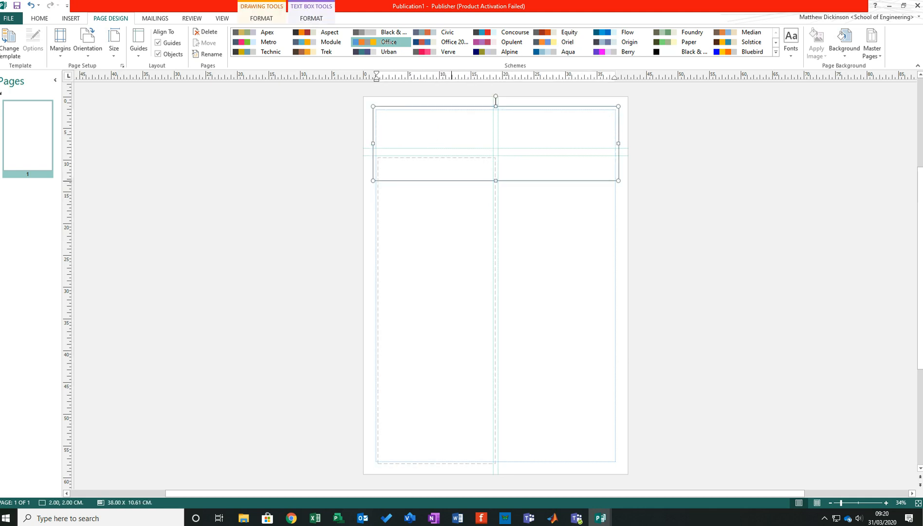
key("ctrl+z")
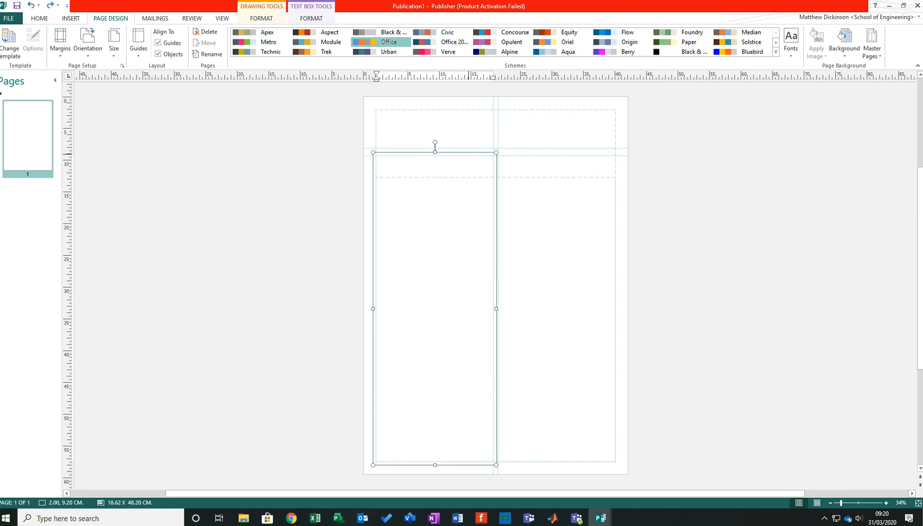
- Move one of the two tall text boxes into the right column, level with its original height on the page
mouse_move(470, 153)
left_mouse_down()
mouse_move(532, 165)
mouse_move(591, 153)
left_mouse_up()
left_click(700, 190)
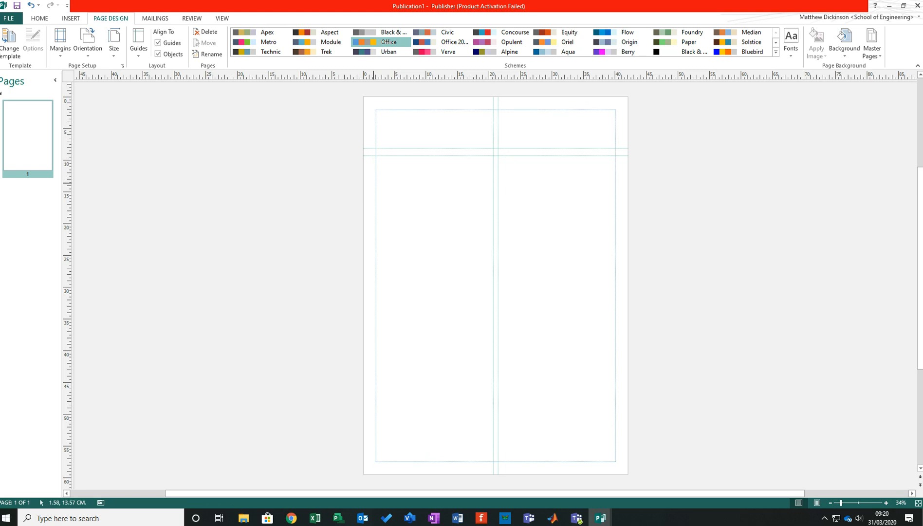
left_click(510, 199)
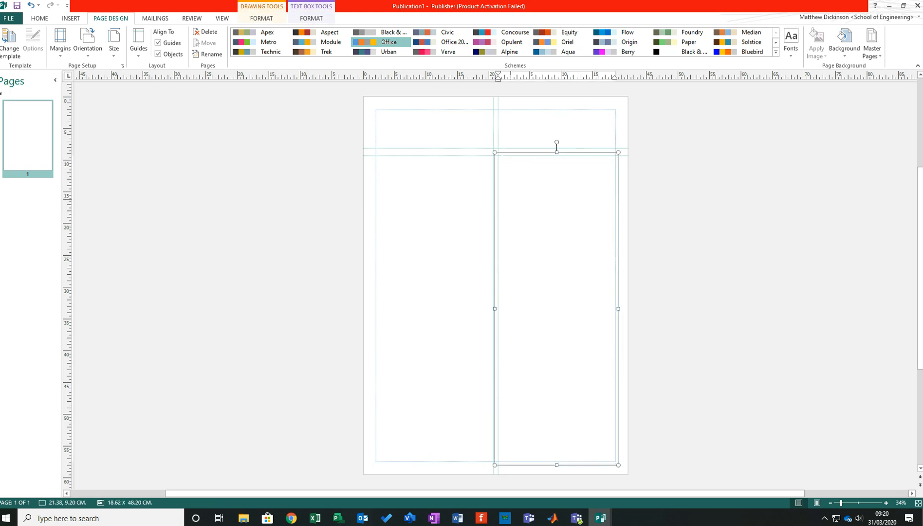
key("Escape")
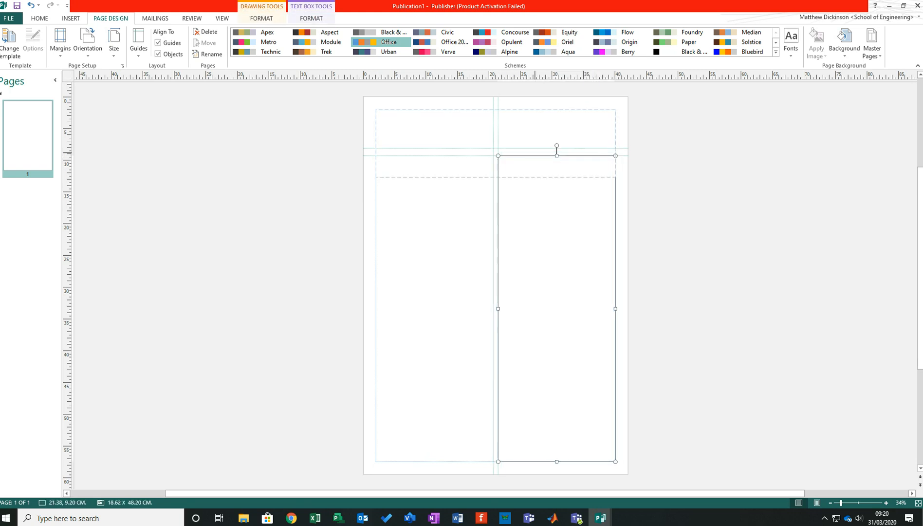
- Align the other tall text box with the left margin, just under the header band
left_click(502, 160)
left_click_drag(542, 156, 415, 153)
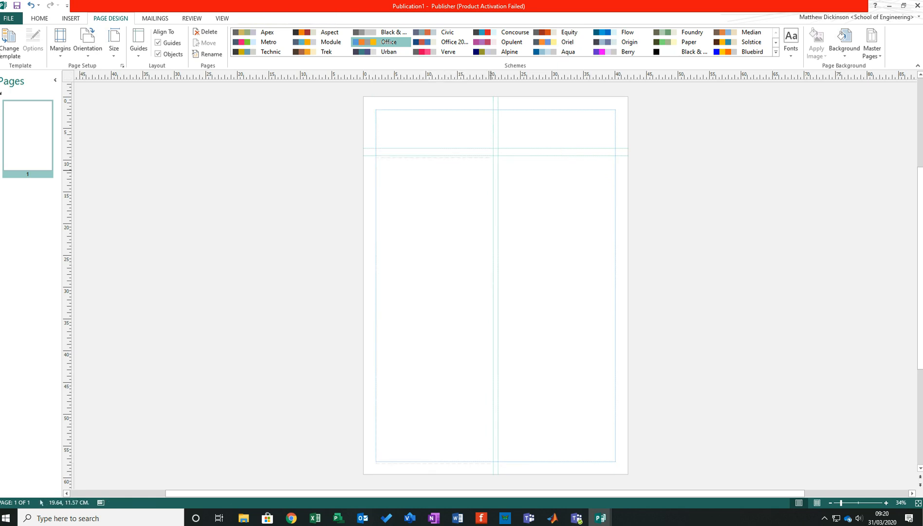
left_click(557, 208)
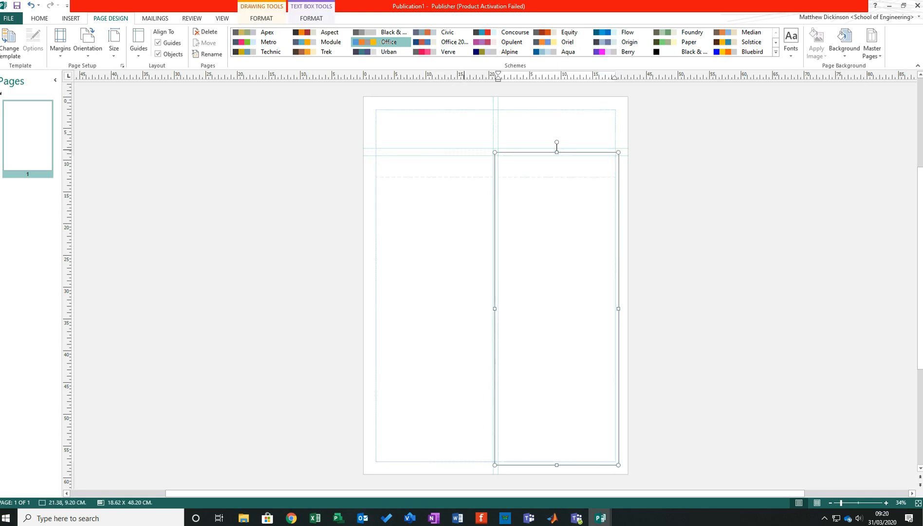
- Reduce the full-width header text box's height to about 6.1 cm so it ends within the header guides
left_click(496, 129)
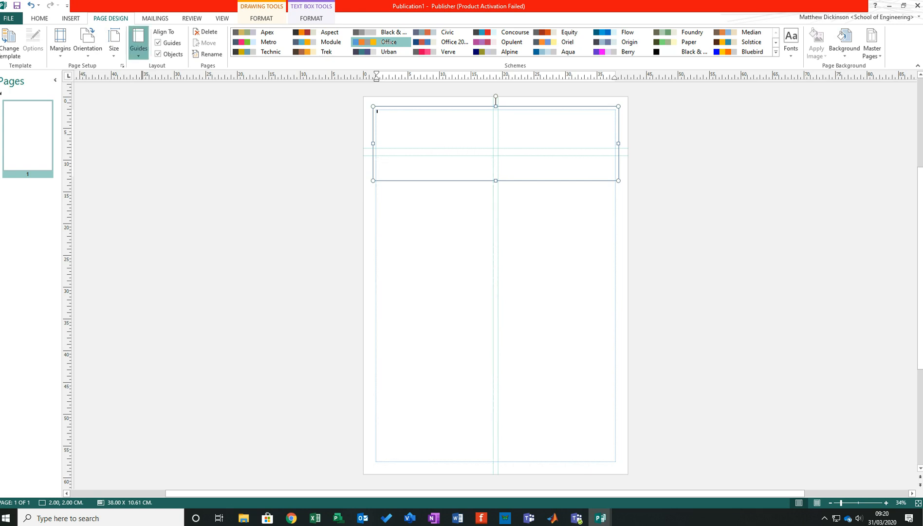
left_click(138, 47)
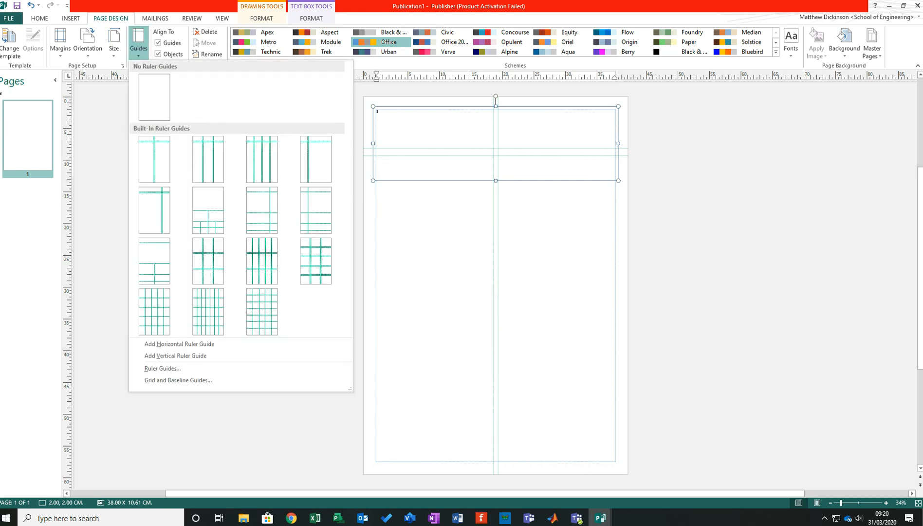
left_click(853, 174)
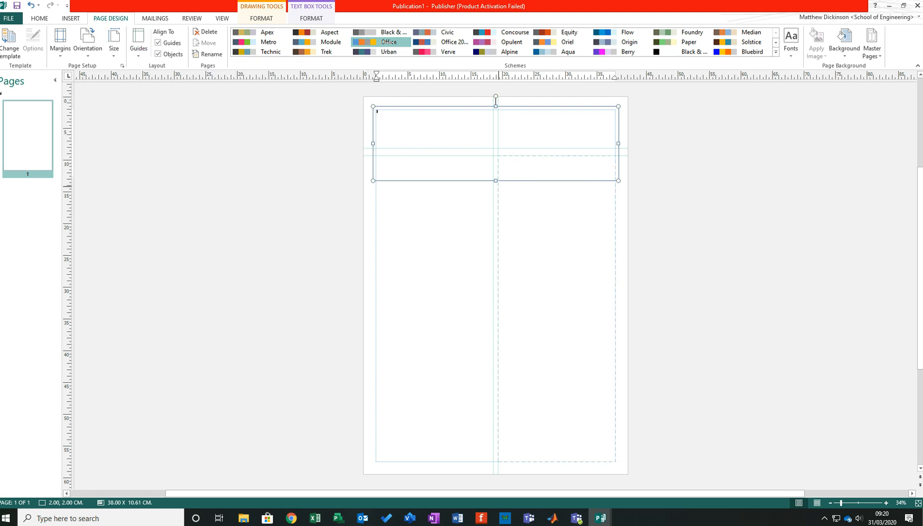
left_click_drag(495, 180, 496, 152)
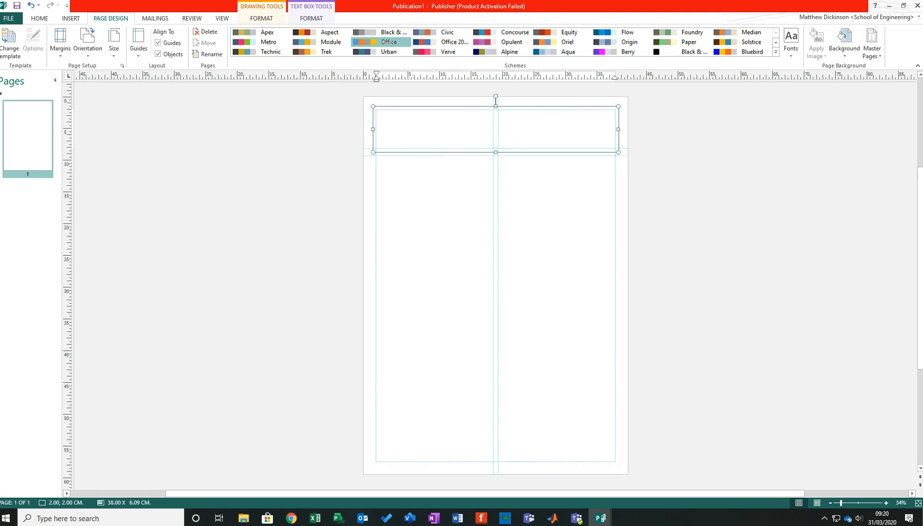
left_click(325, 288)
left_click(462, 256)
left_click(542, 255)
left_click(479, 120)
left_click(805, 258)
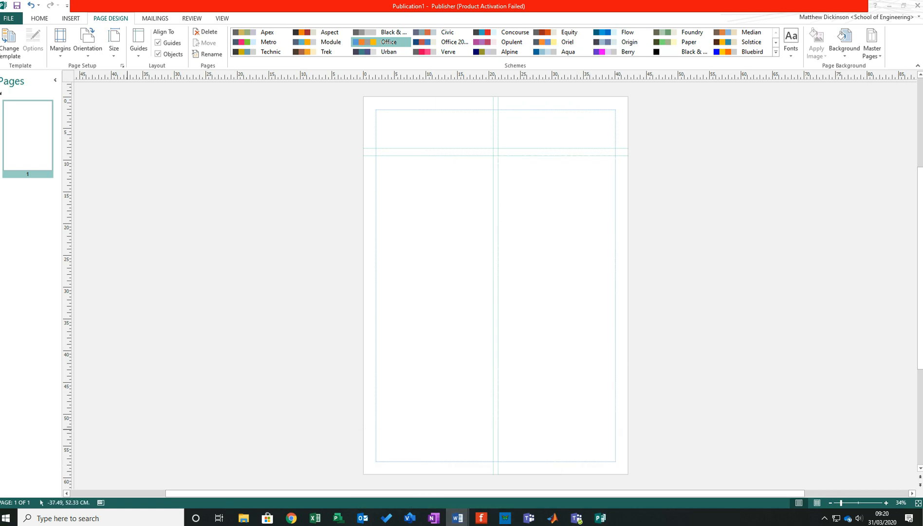
- Switch to the paper in Word and copy the Introduction heading and its text up to the sentence ending with reference [12]
scroll(452, 292, "up", 9)
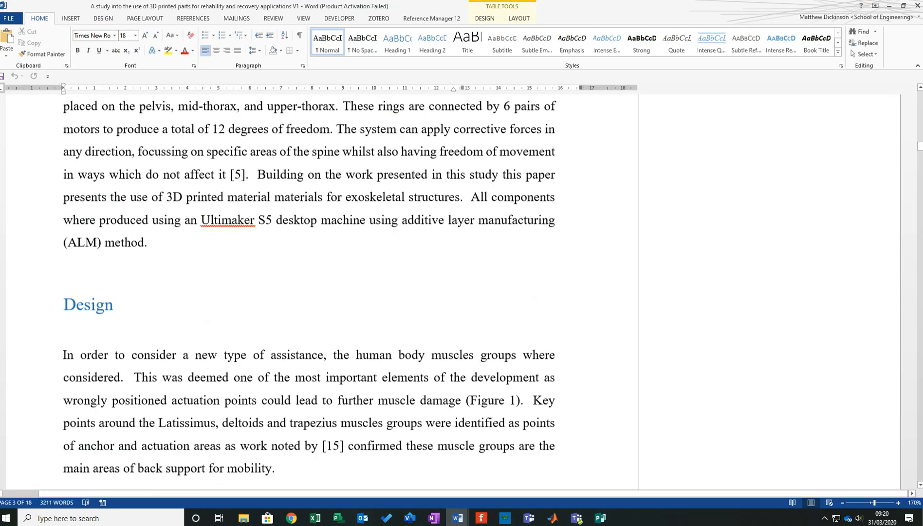
scroll(311, 292, "up", 15)
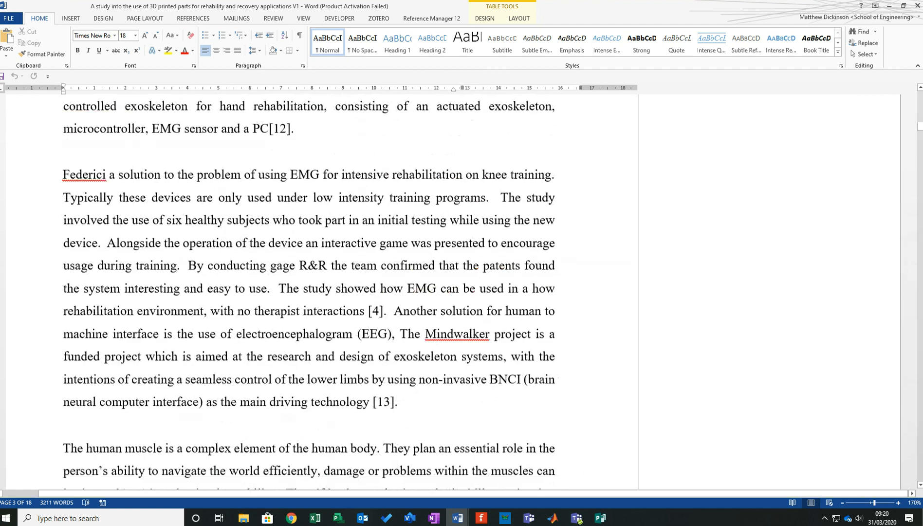
scroll(309, 292, "up", 15)
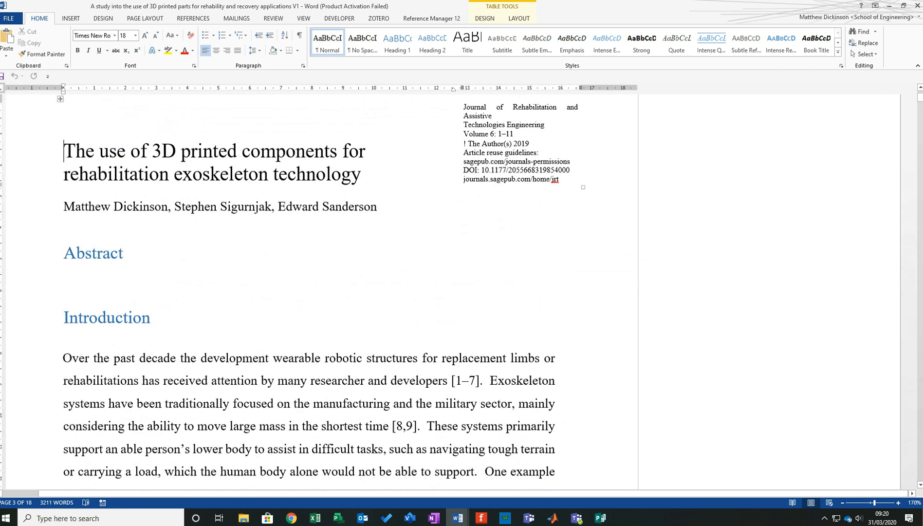
scroll(309, 292, "down", 5)
scroll(309, 292, "up", 4)
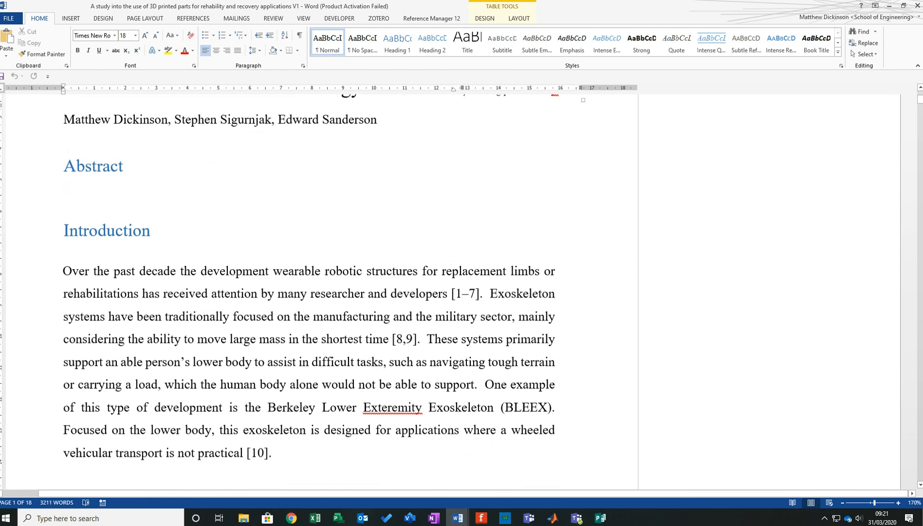
left_click_drag(63, 238, 307, 429)
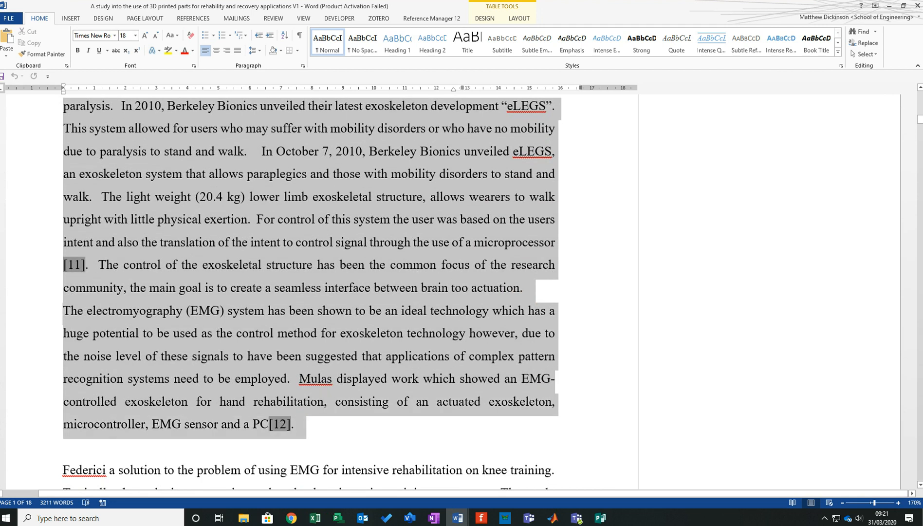
key("ctrl+c")
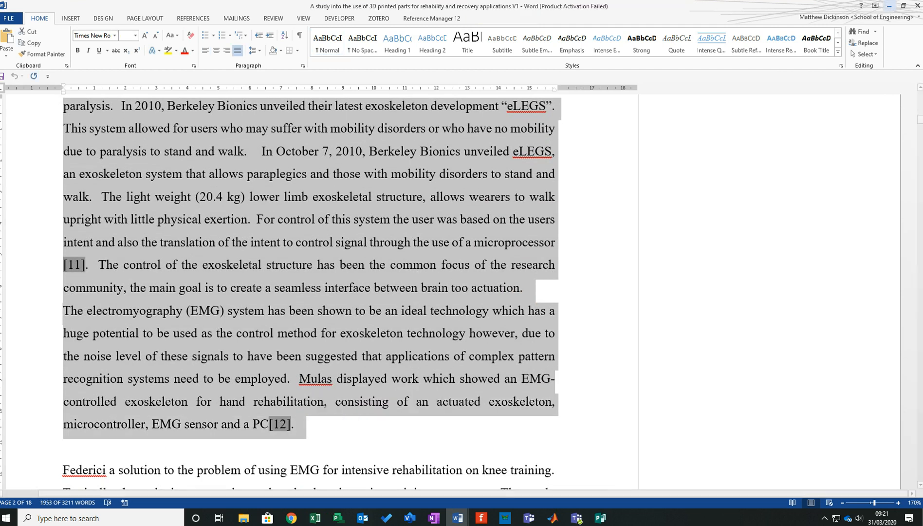
- Switch to Publisher and paste the copied Introduction text into the left-column text box
key("alt+Tab")
left_click(434, 172)
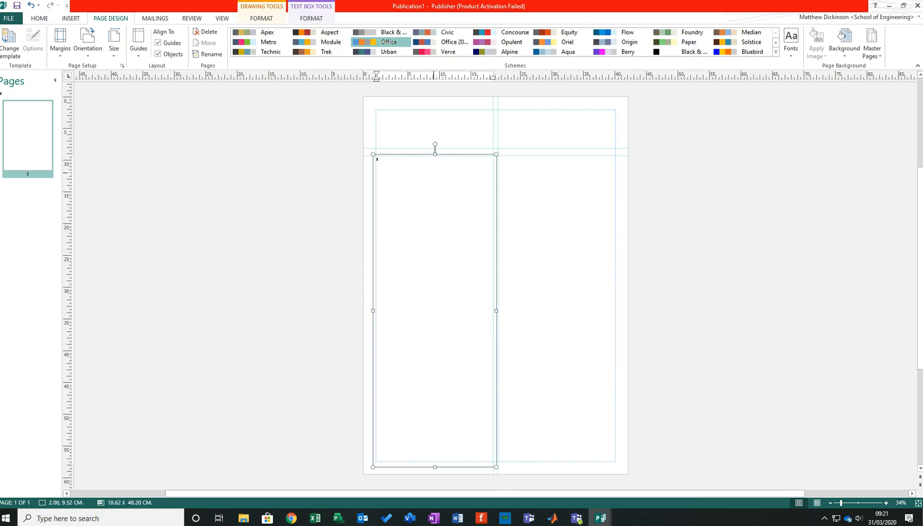
key("ctrl+v")
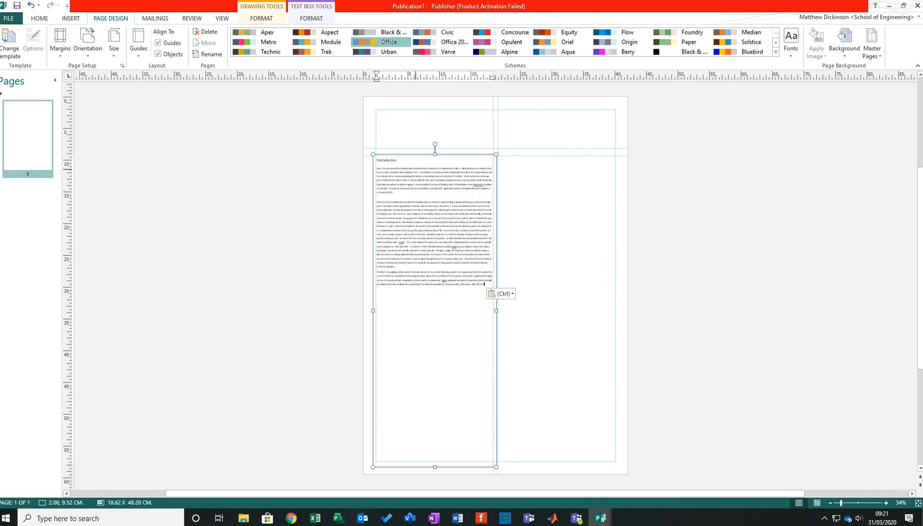
left_click(254, 278)
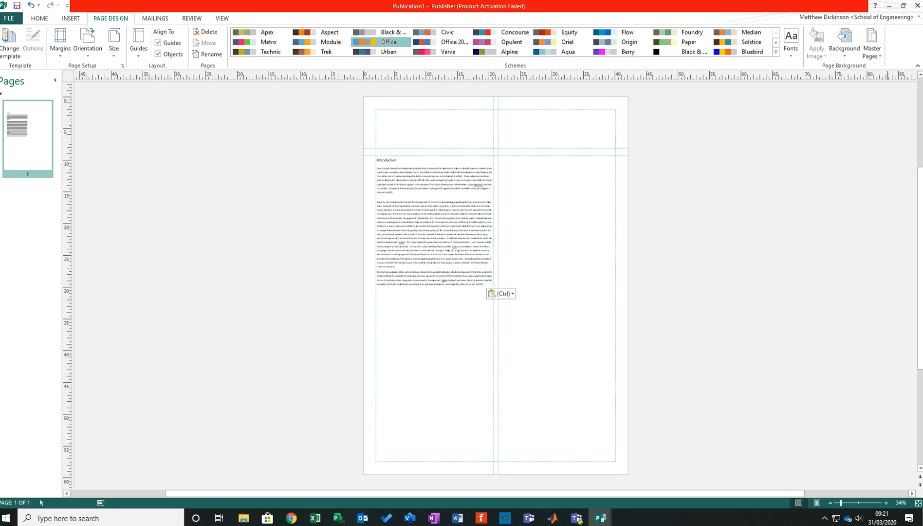
- Examine the size and readability of the pasted Introduction text in the left column
key("F9")
scroll(485, 417, "up", 6)
scroll(485, 417, "down", 1)
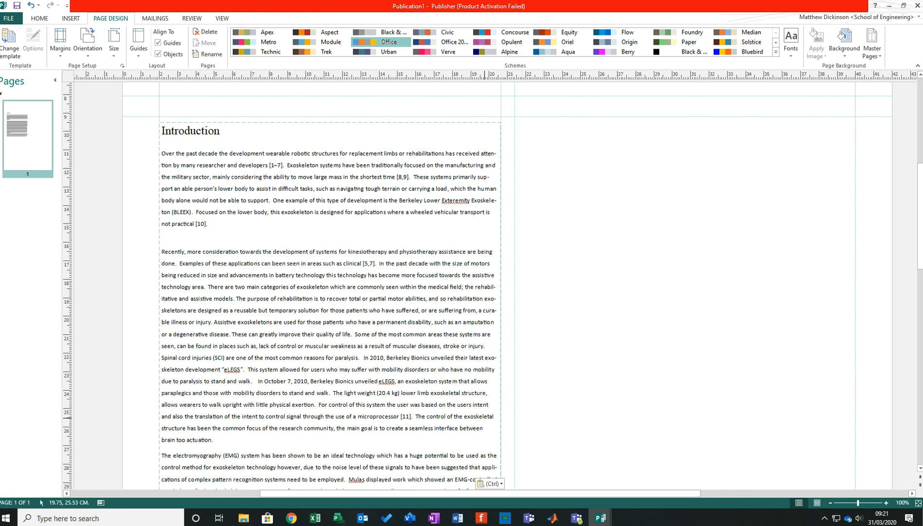
scroll(485, 418, "down", 4)
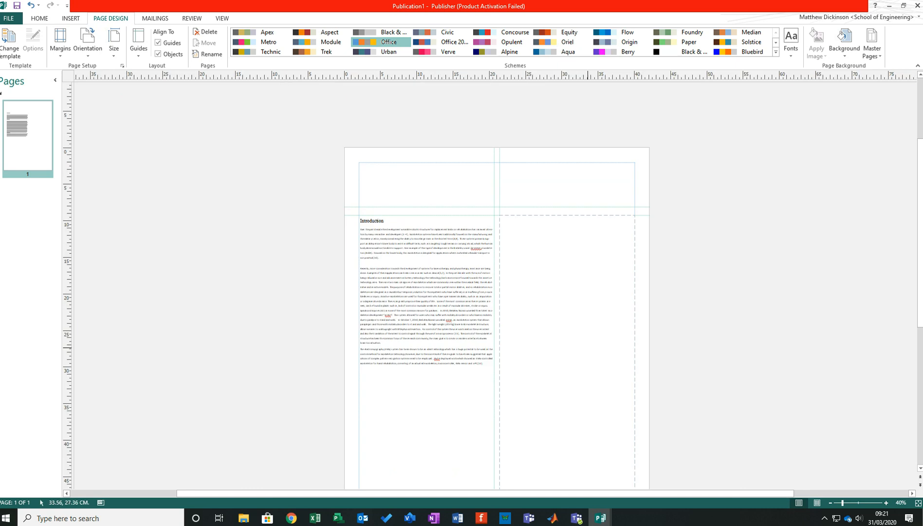
scroll(581, 357, "down", 1)
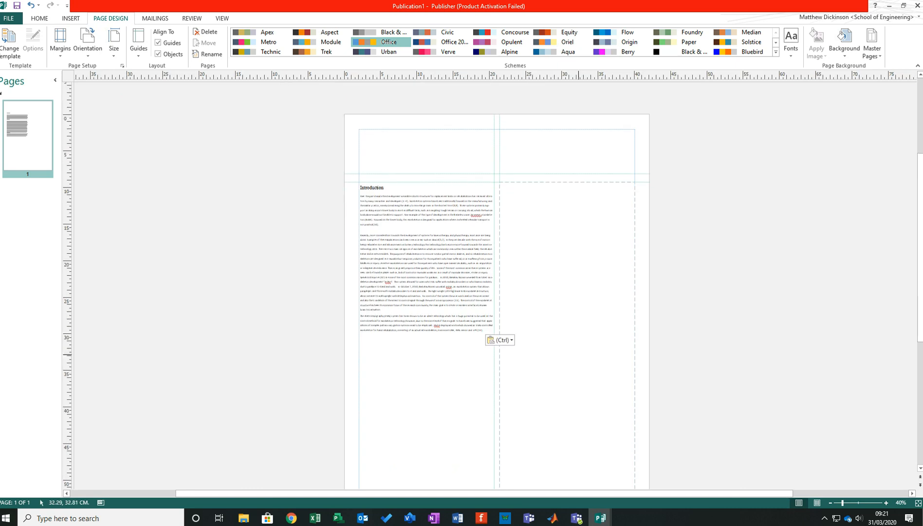
scroll(606, 335, "up", 3)
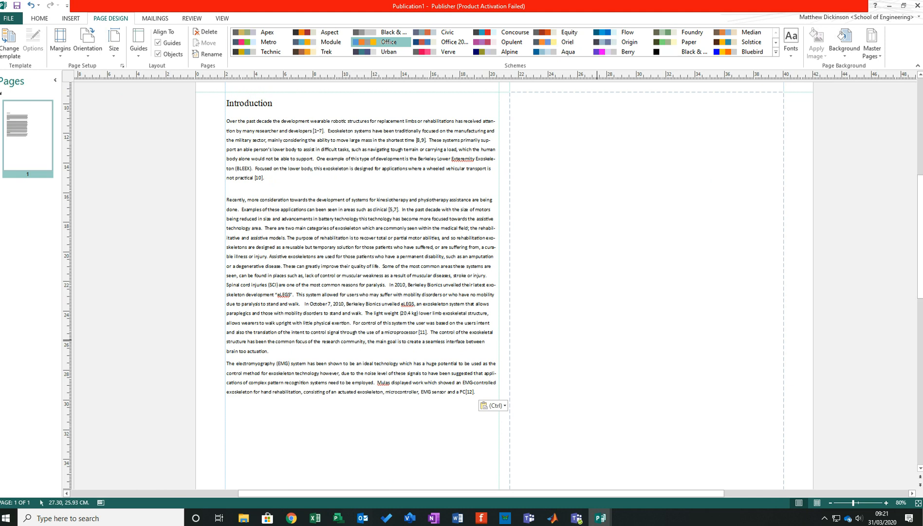
scroll(597, 340, "up", 2)
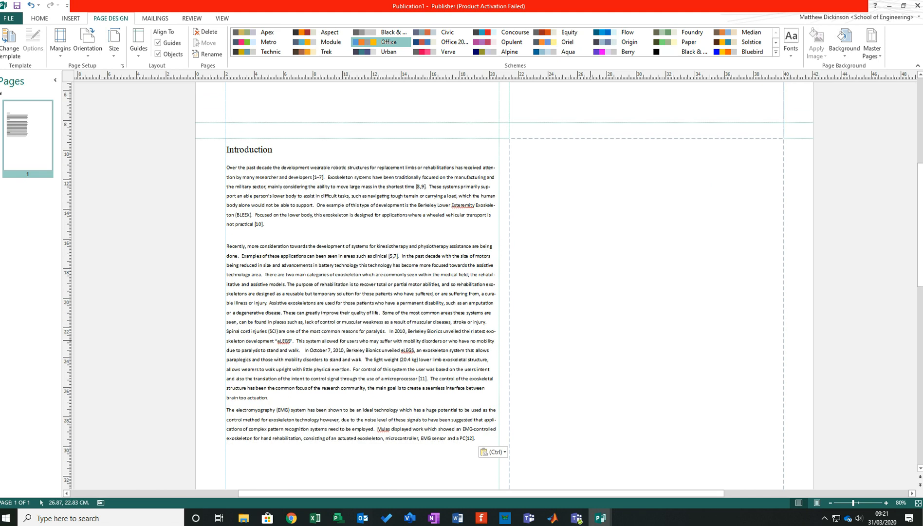
- Set the Introduction heading in the left-column text box to 24 pt
left_click(338, 265)
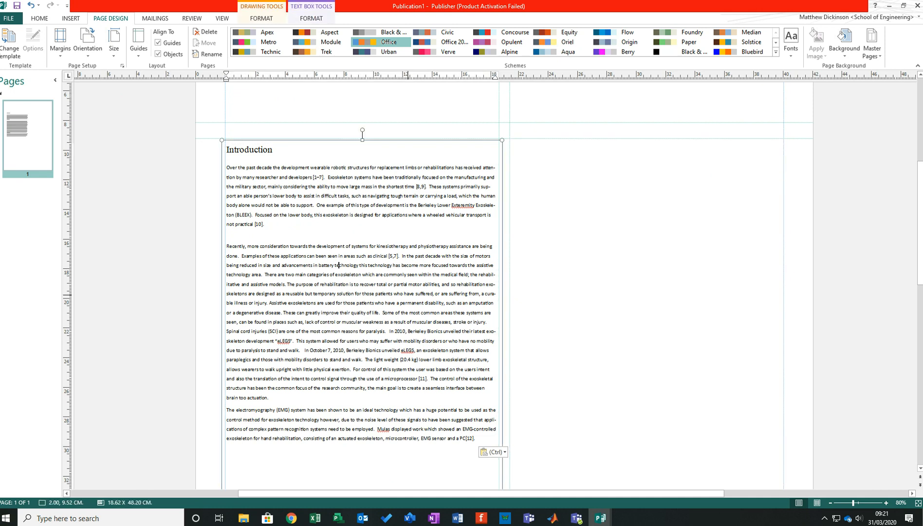
left_click_drag(275, 150, 225, 149)
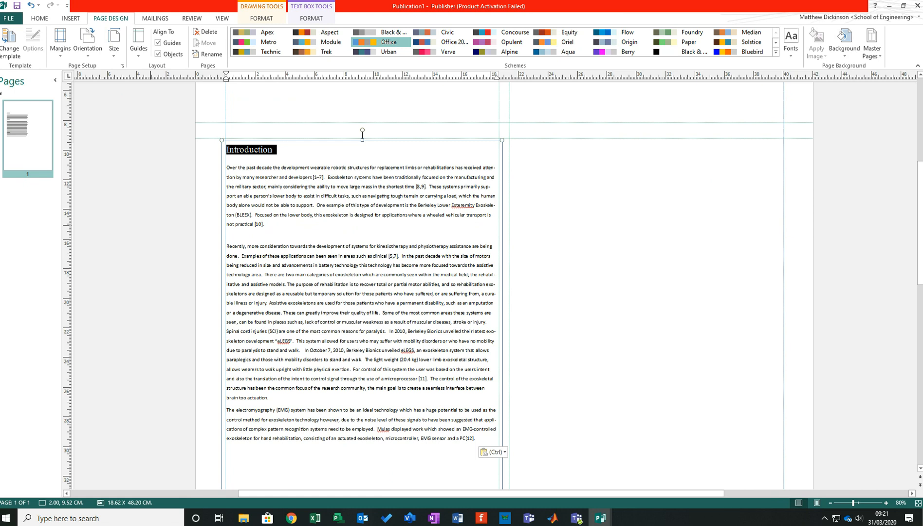
key("alt+Tab")
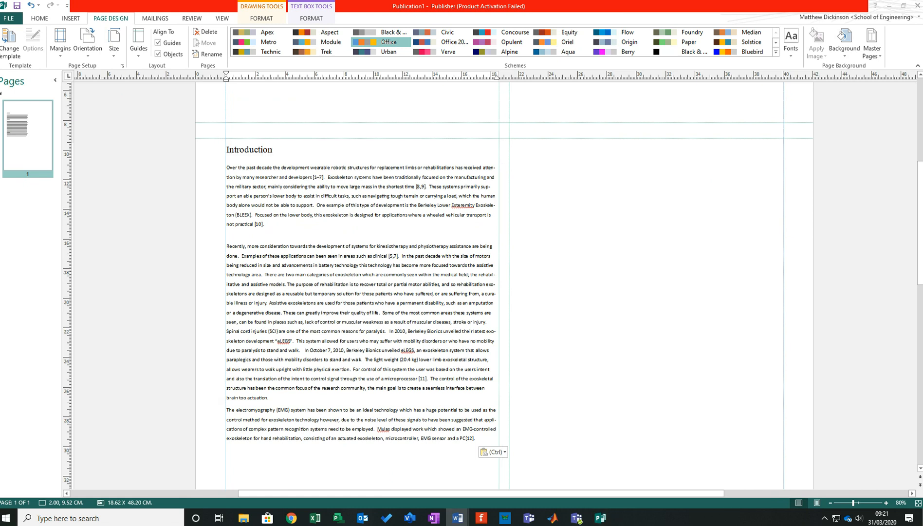
left_click(287, 205)
left_click_drag(273, 151, 221, 152)
left_click(39, 19)
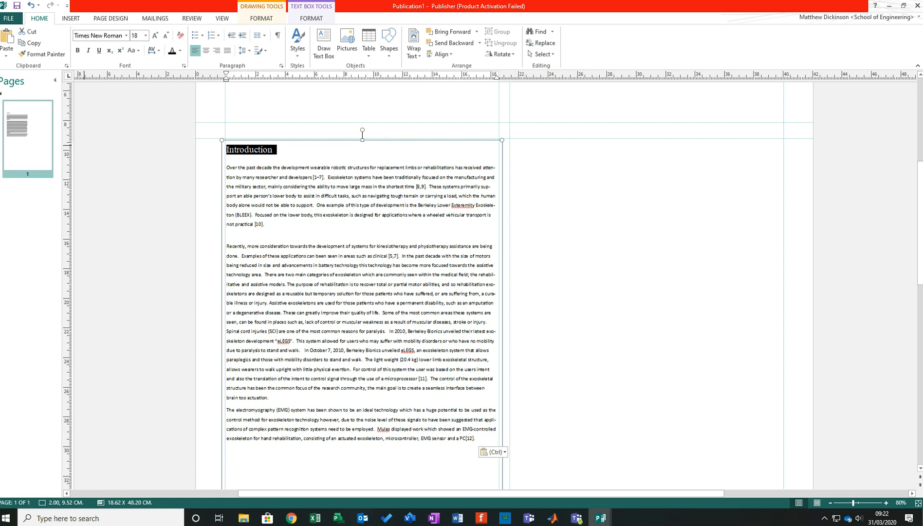
left_click(142, 36)
left_click(145, 36)
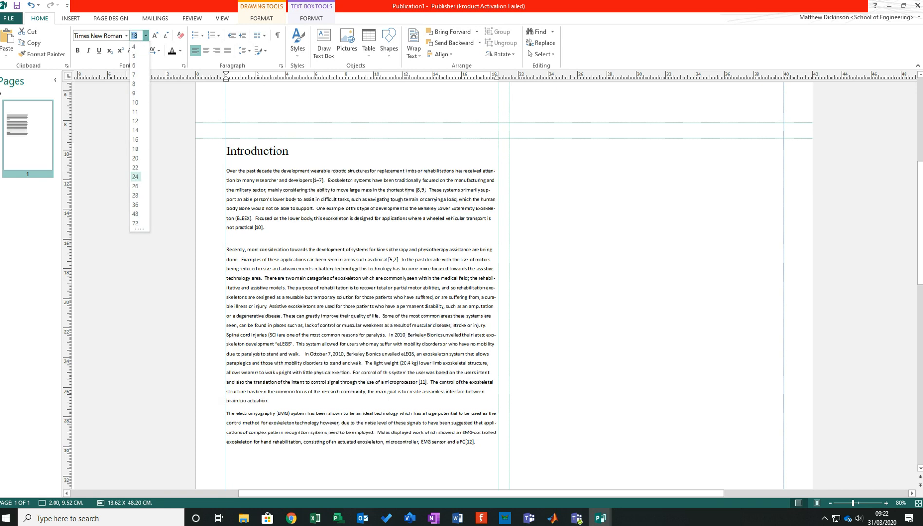
left_click(136, 177)
- Set all the Introduction body text below the heading to 24 pt
left_click(327, 316)
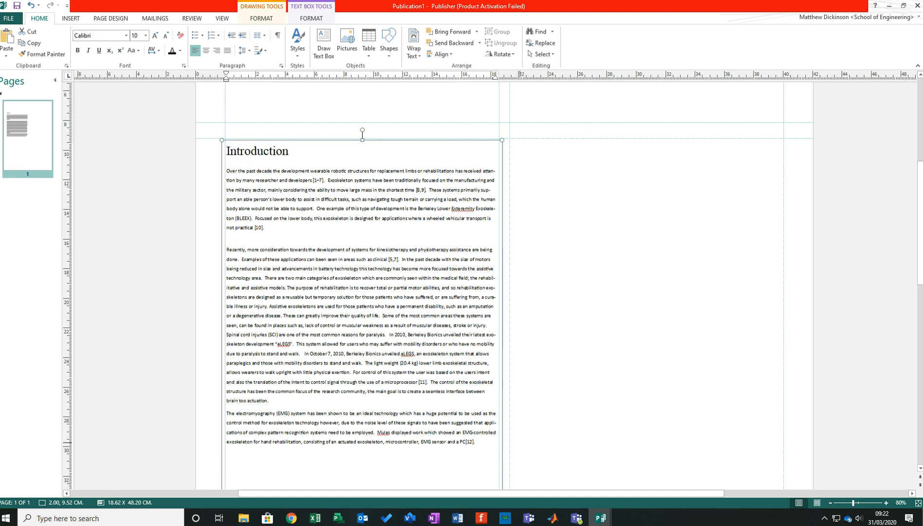
left_click_drag(478, 442, 226, 171)
left_click(145, 36)
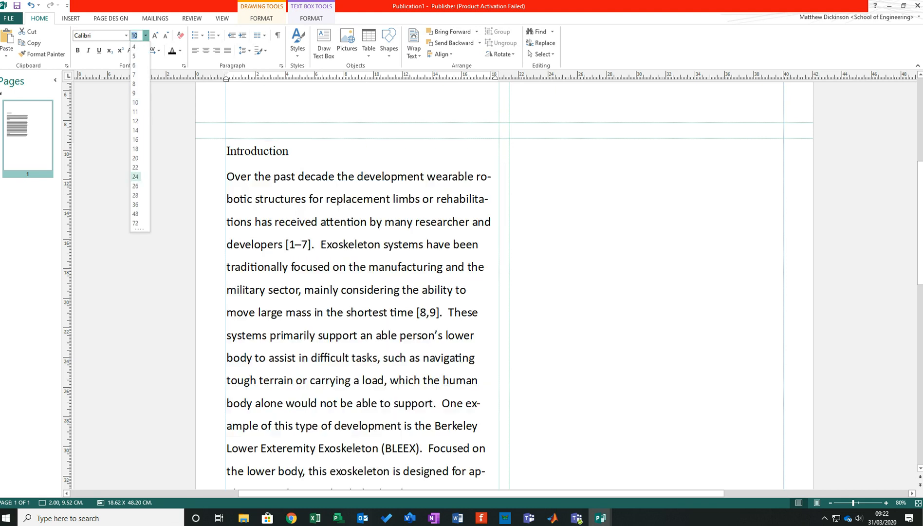
left_click(136, 176)
left_click(170, 307)
- Delete all the left-column text that follows the Introduction paragraph ending with reference [10]
scroll(300, 292, "down", 2)
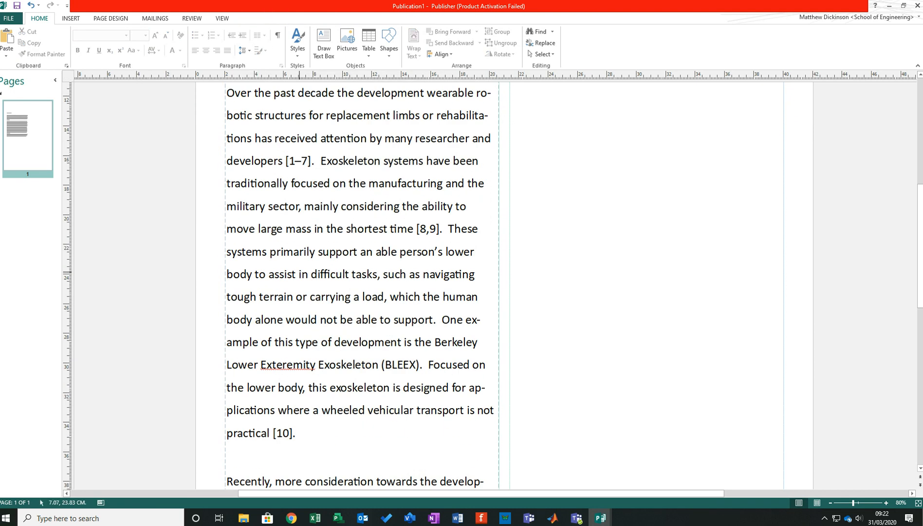
scroll(299, 287, "down", 6)
scroll(491, 282, "up", 2)
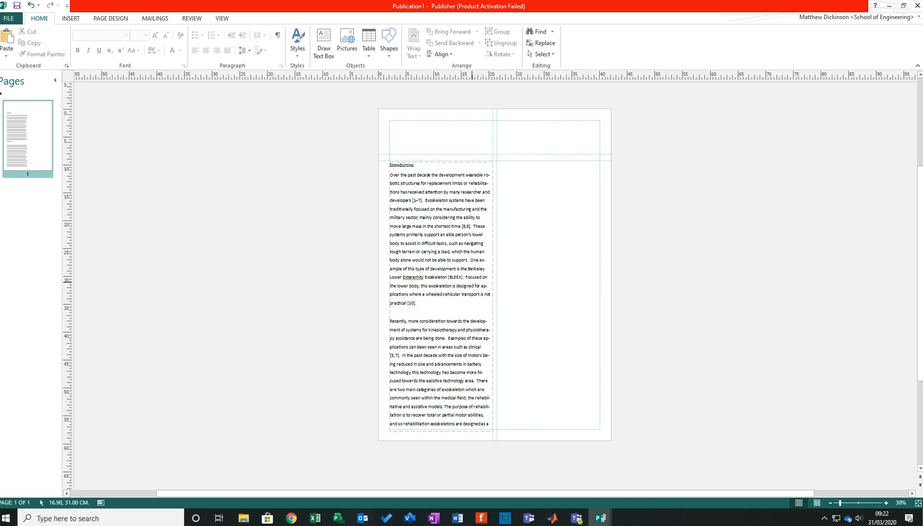
scroll(455, 279, "up", 3)
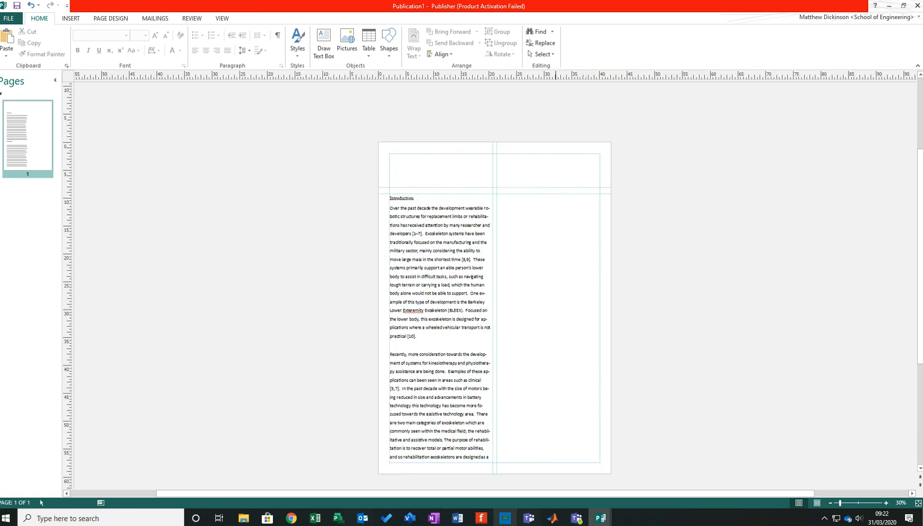
left_click(439, 380)
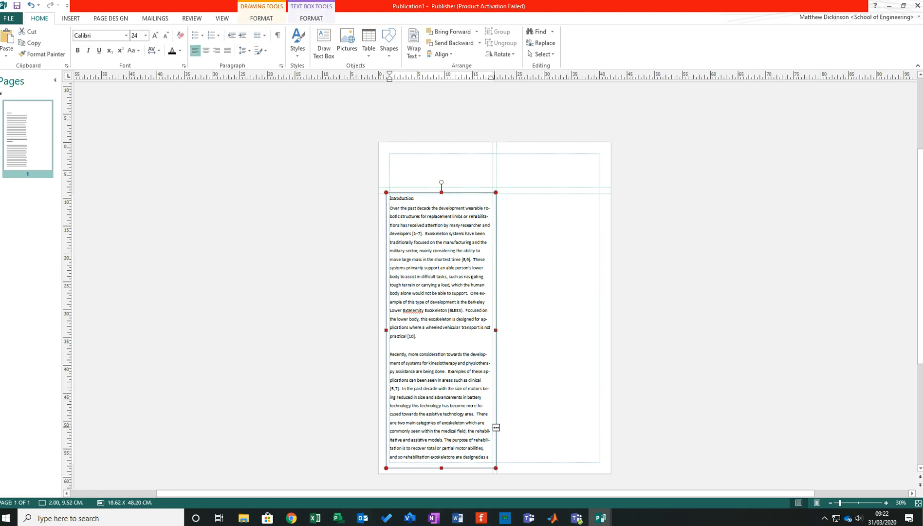
scroll(438, 302, "up", 3)
scroll(437, 302, "down", 3)
left_click_drag(489, 457, 390, 355)
key("Delete")
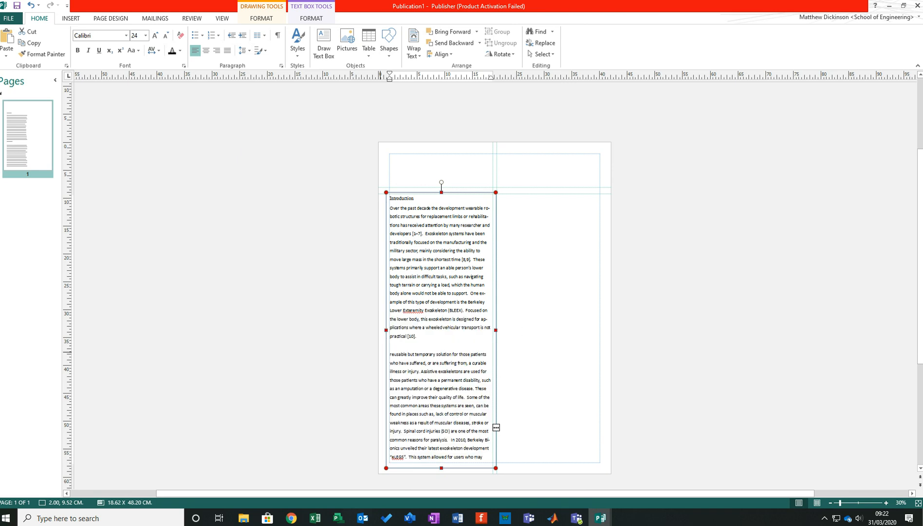
left_click_drag(483, 457, 390, 354)
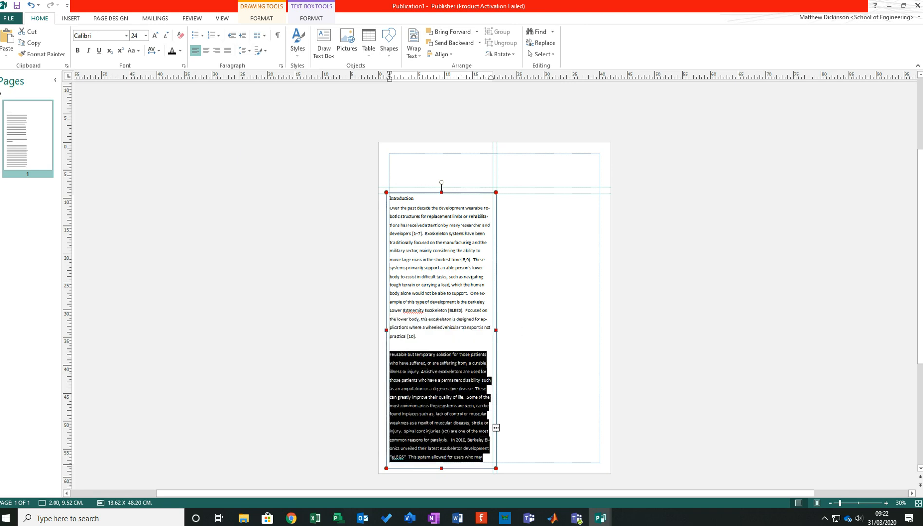
key("Delete")
left_click_drag(488, 458, 389, 354)
key("Delete")
left_click_drag(460, 440, 390, 354)
key("Delete")
- Shorten the Introduction to its first sentence by deleting everything after reference [1–7]
scroll(494, 316, "up", 1)
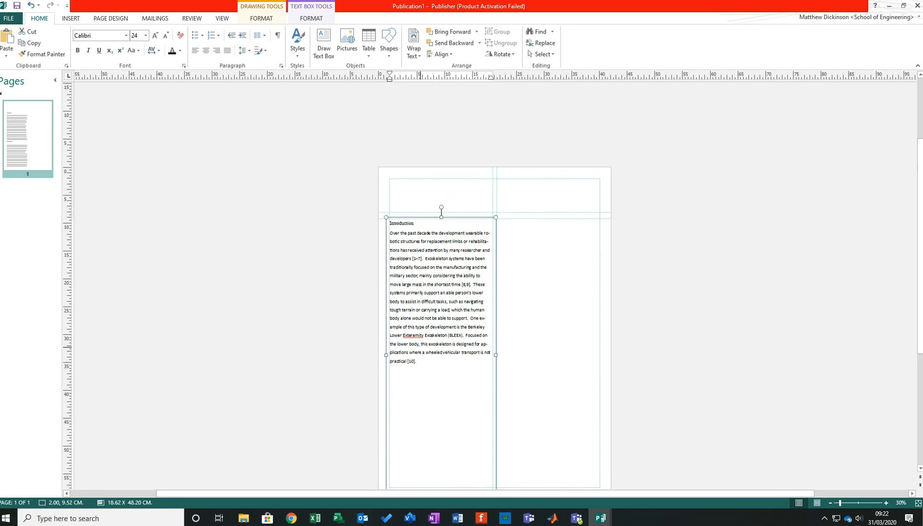
scroll(447, 299, "up", 1)
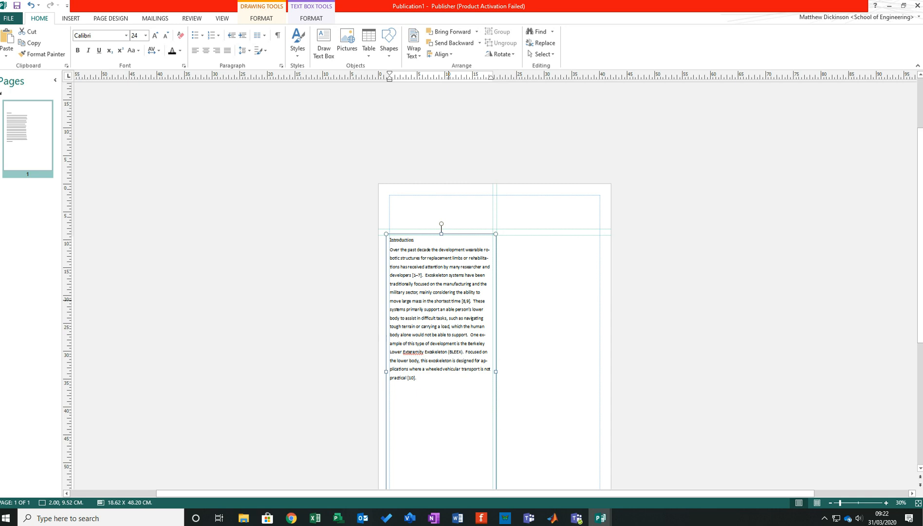
scroll(447, 300, "up", 4)
scroll(447, 299, "up", 4)
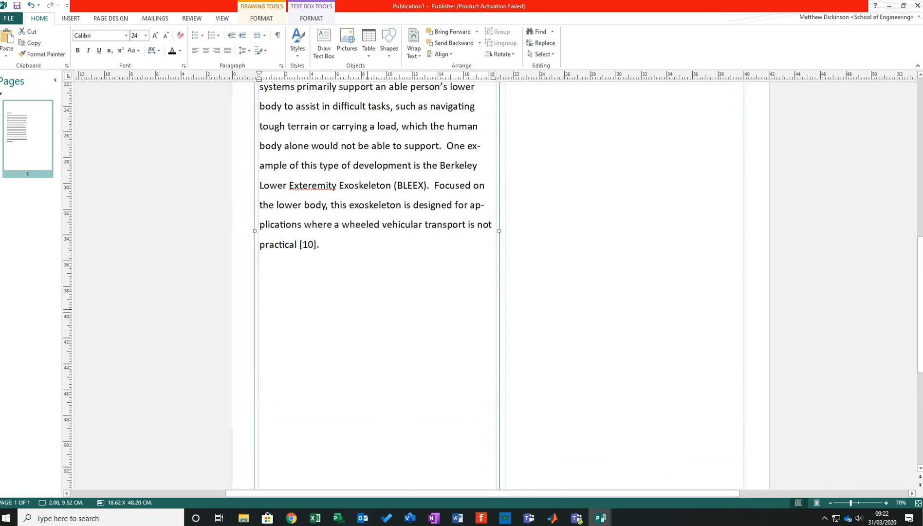
scroll(378, 282, "up", 6)
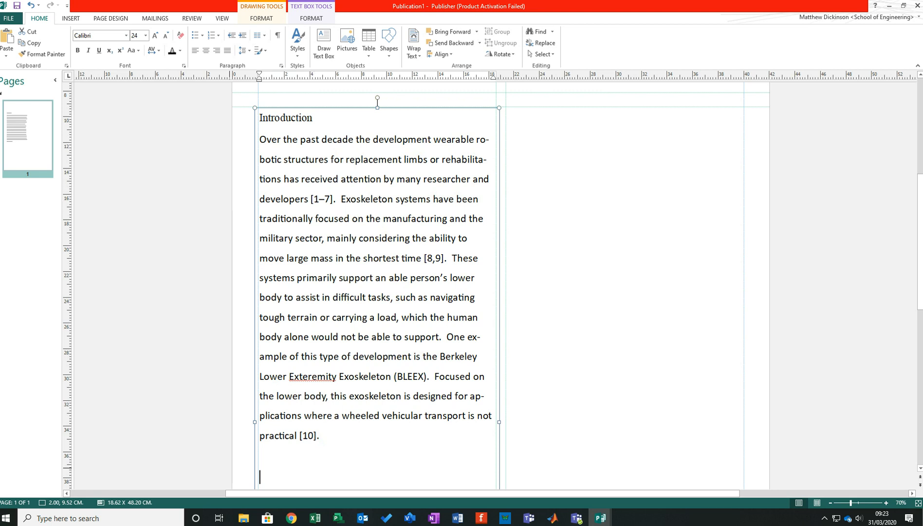
left_click_drag(334, 436, 362, 198)
key("Delete")
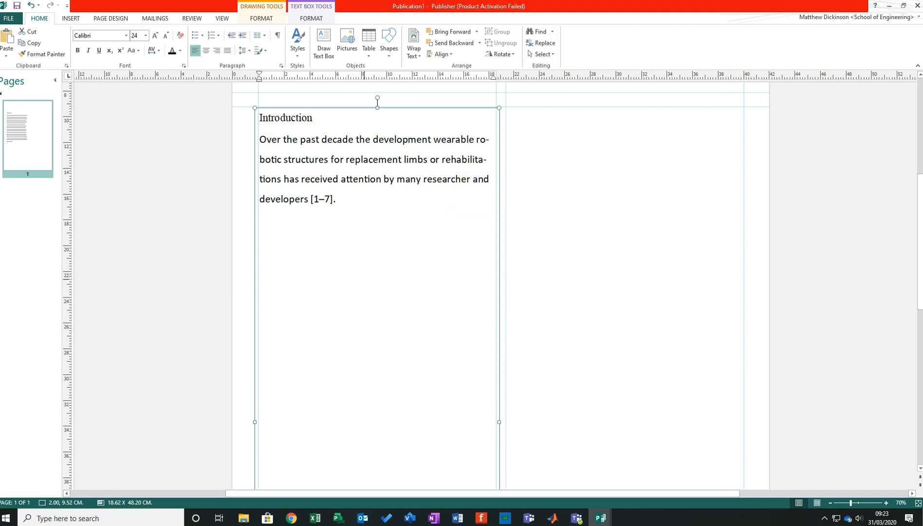
- Change the font of the remaining Introduction body sentence to Times New Roman
left_click(560, 248)
scroll(560, 249, "up", 3)
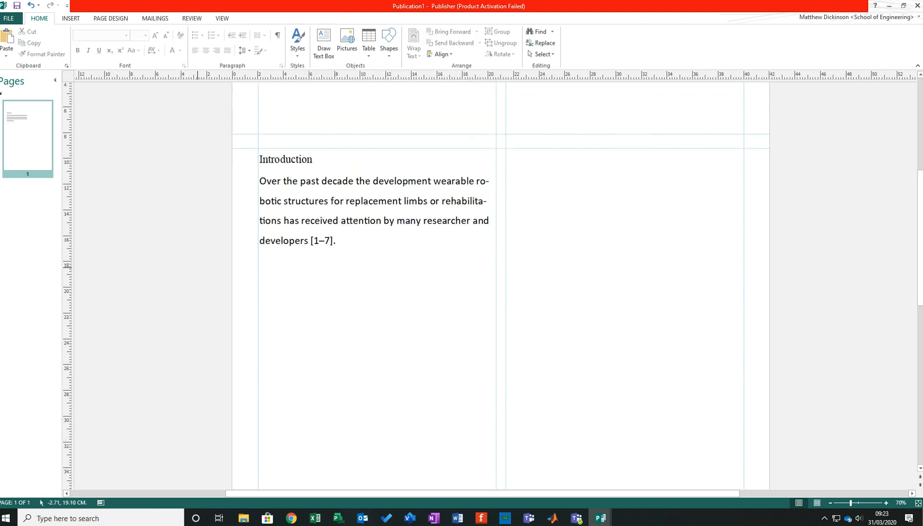
left_click(415, 237)
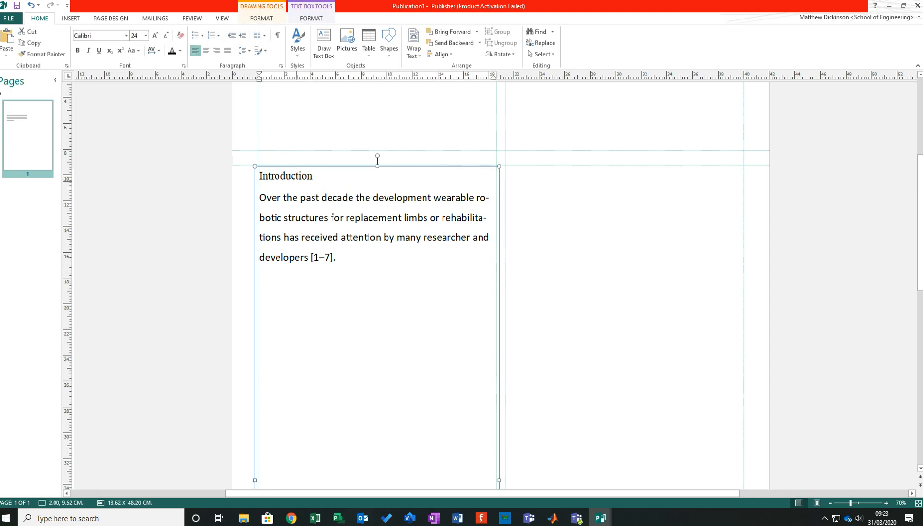
scroll(290, 224, "up", 2)
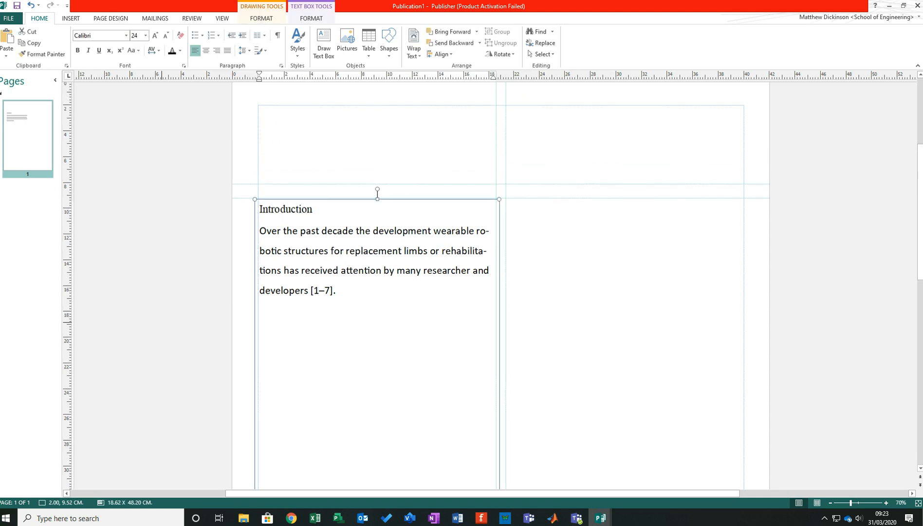
left_click(295, 249)
left_click(298, 209)
left_click(346, 290)
left_click_drag(345, 290, 260, 231)
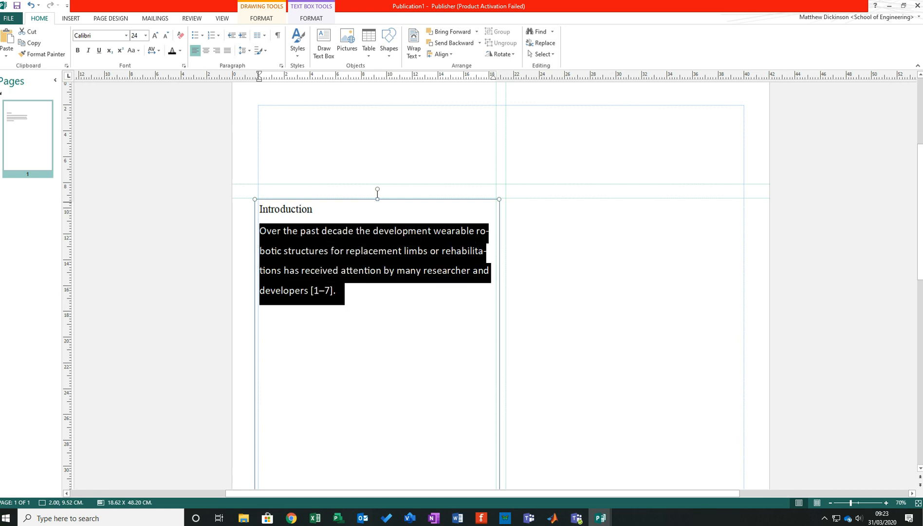
left_click(126, 36)
scroll(141, 97, "up", 8)
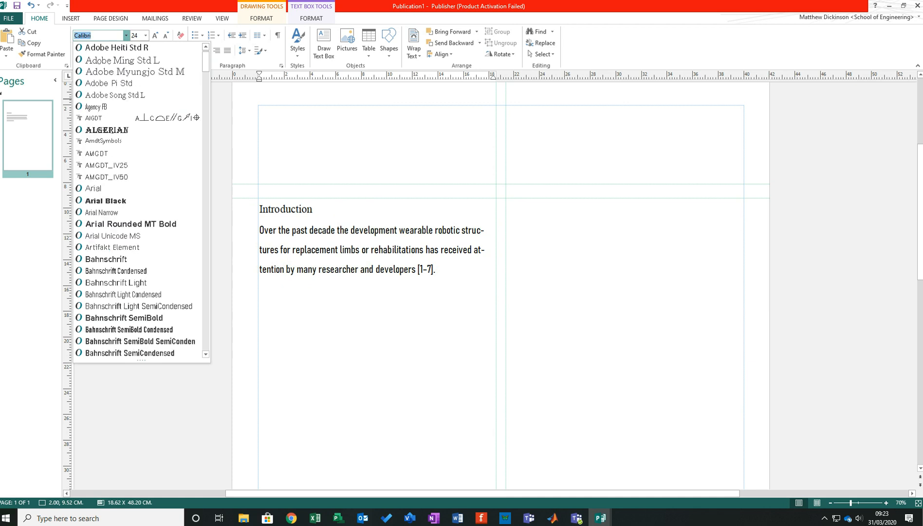
scroll(141, 105, "down", 11)
scroll(141, 105, "down", 7)
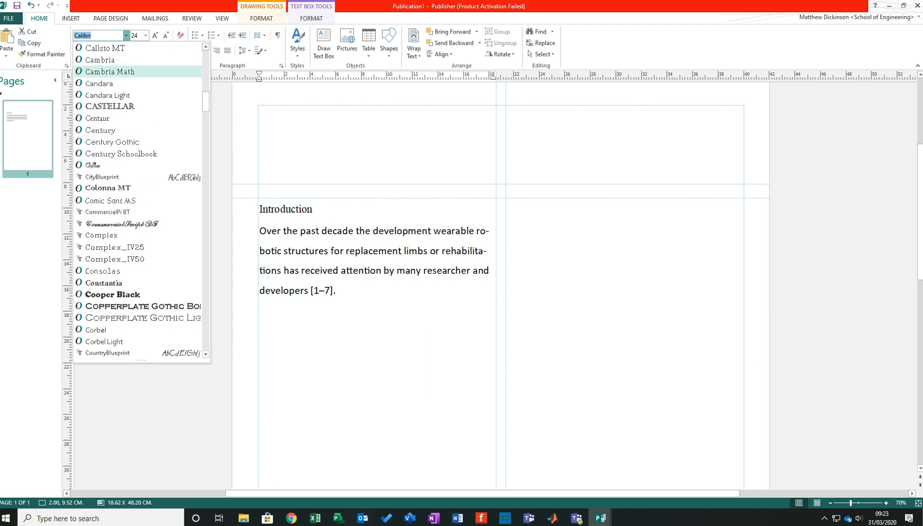
type("Times New Roman")
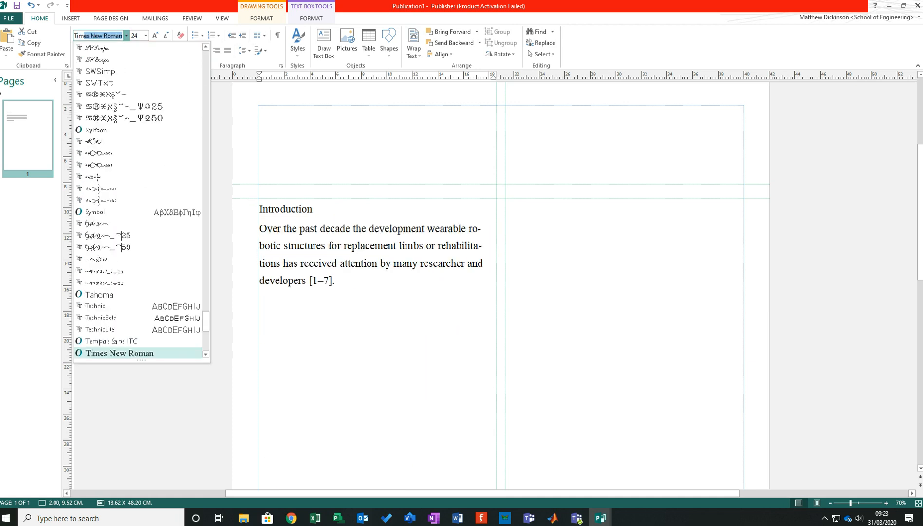
key("Return")
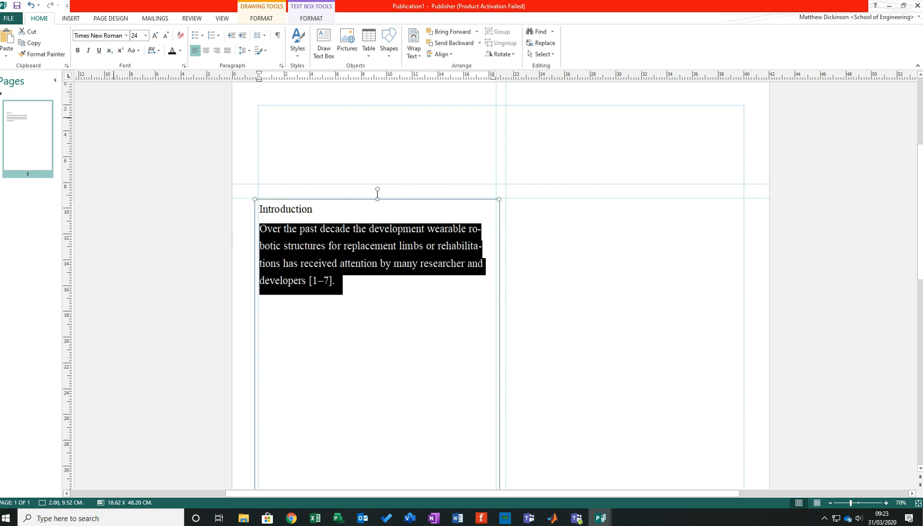
- Format the Introduction heading in Arial at 28 pt
left_click(330, 211)
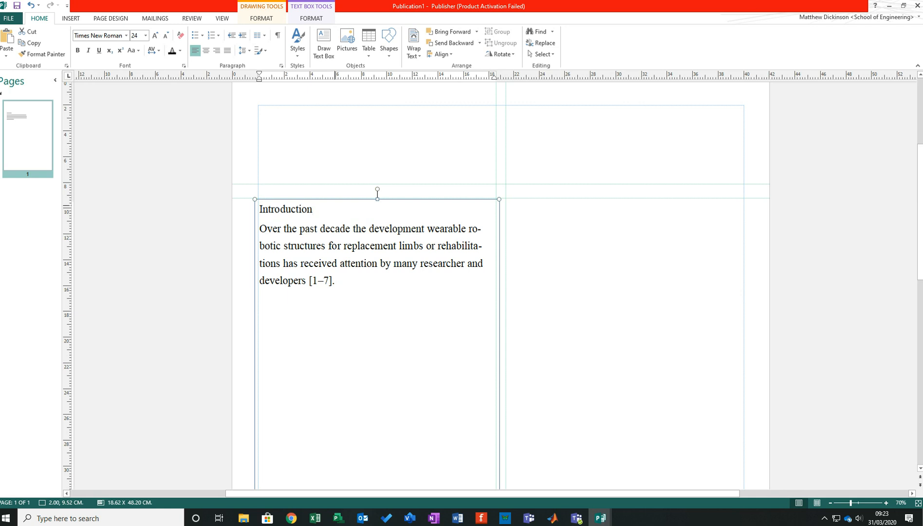
left_click_drag(330, 208, 258, 202)
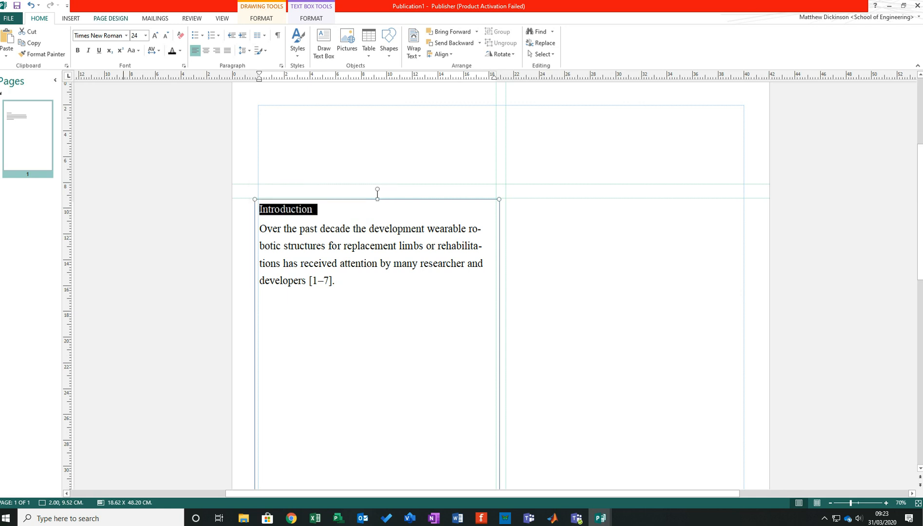
left_click(126, 35)
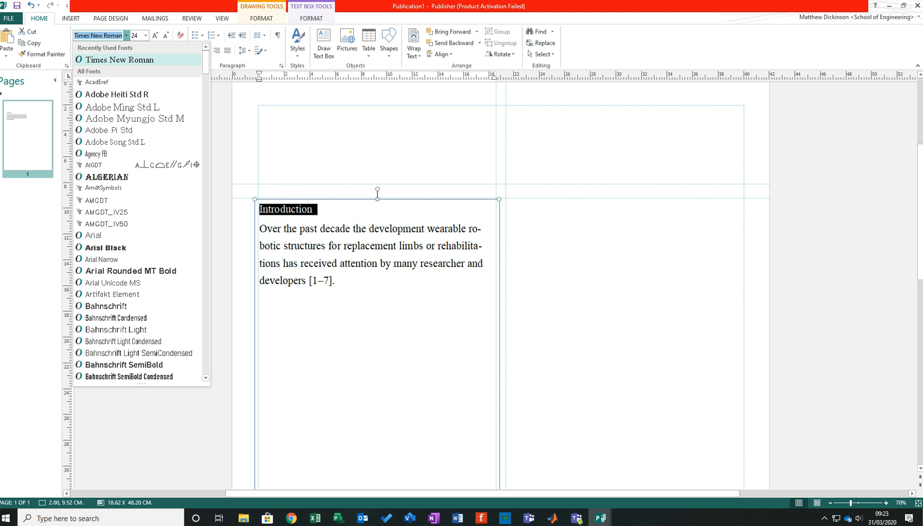
type("Arial")
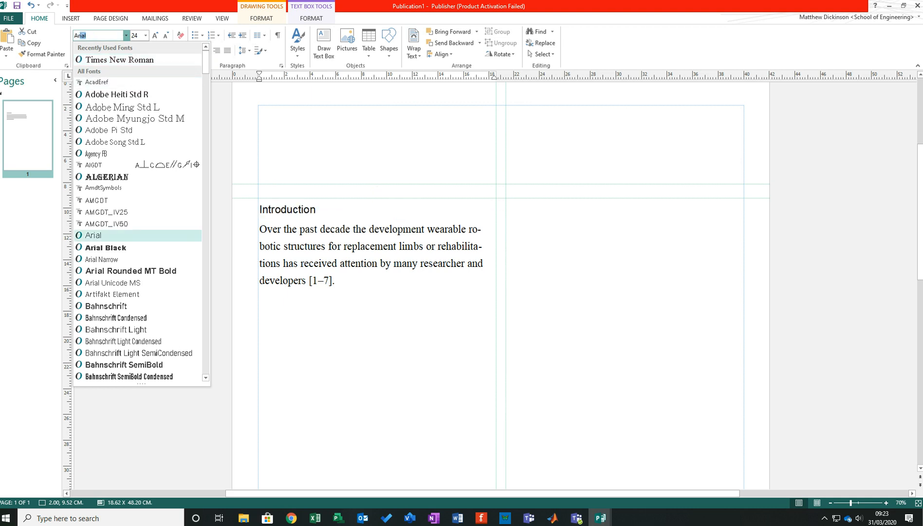
key("Return")
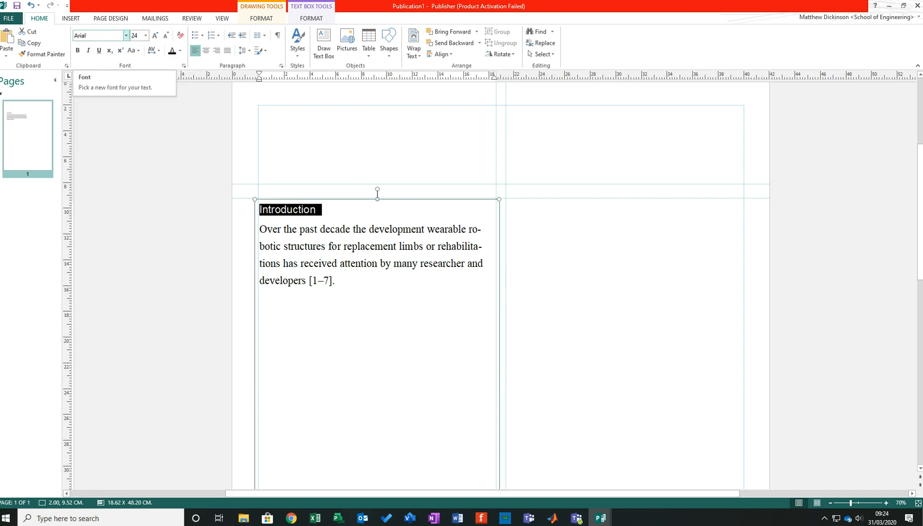
left_click(145, 35)
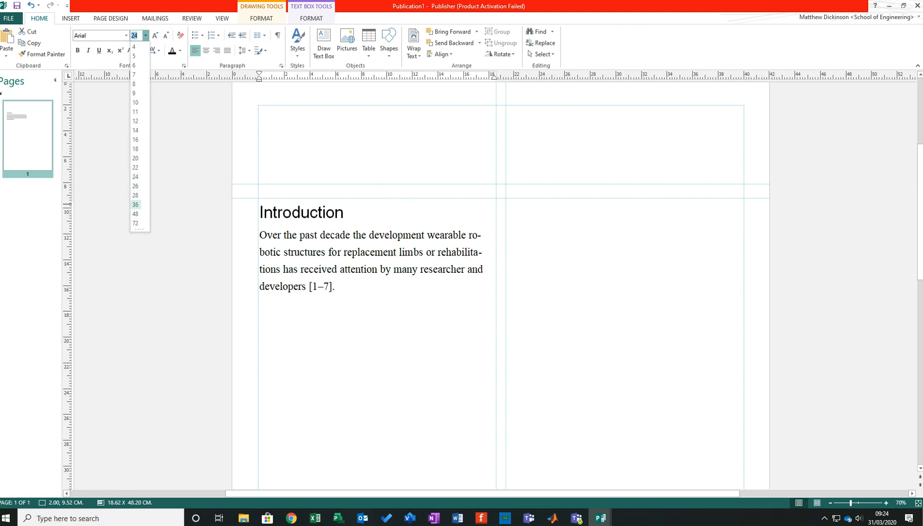
left_click(136, 196)
left_click(504, 233)
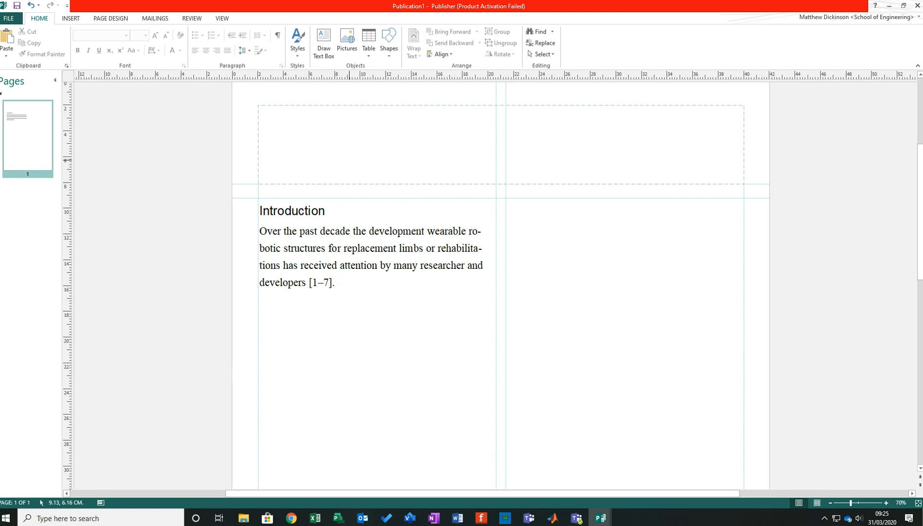
- Draw a nearly horizontal arrow line about 26.9 cm long below the Introduction text, spanning both columns
scroll(397, 228, "down", 2)
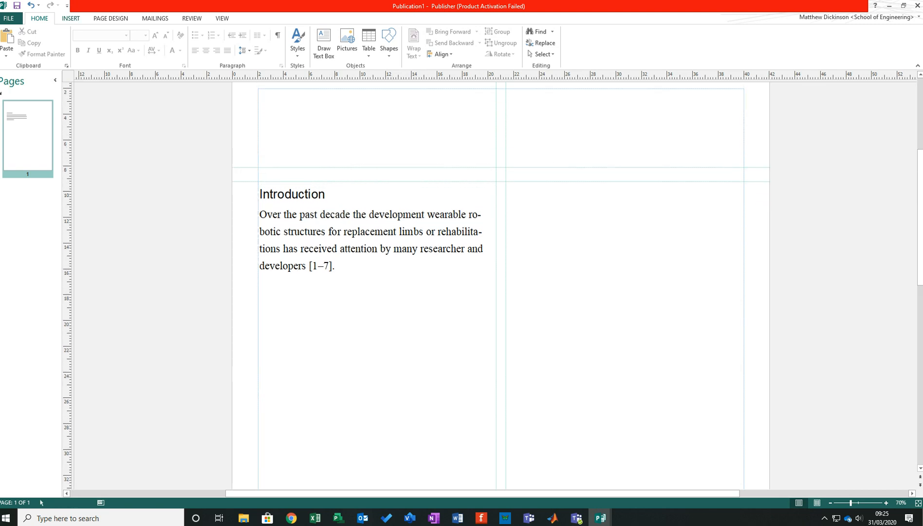
left_click(70, 18)
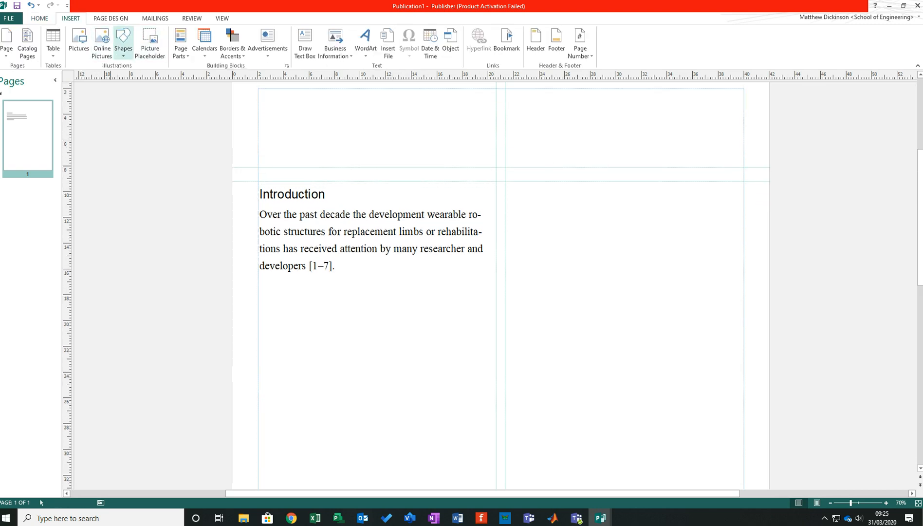
left_click(123, 39)
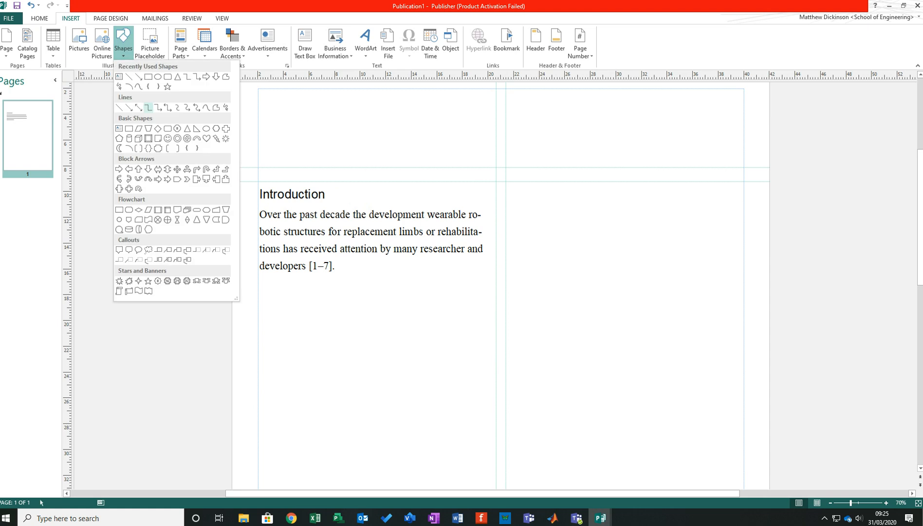
left_click(129, 107)
left_click_drag(321, 324, 665, 326)
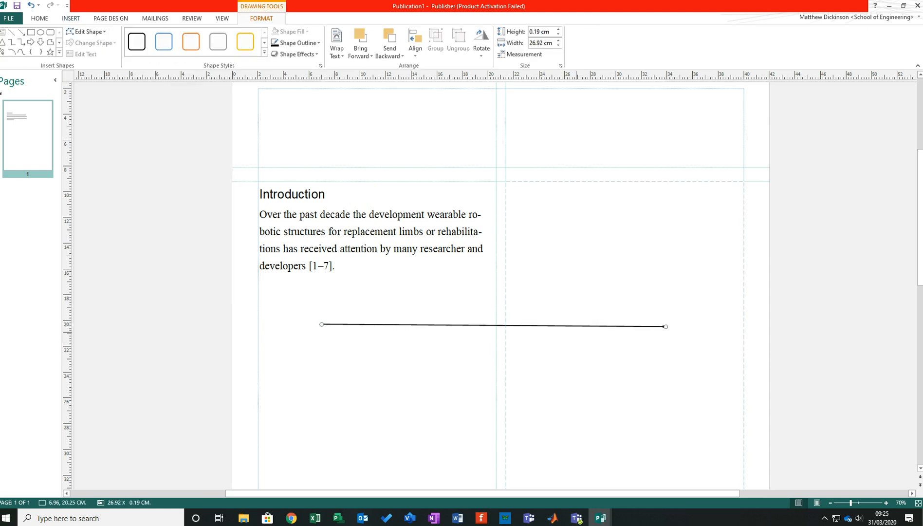
- Format the line with a solid triangular arrowhead at its end, using the largest end size
left_click(576, 332)
left_click(579, 326)
right_click(581, 325)
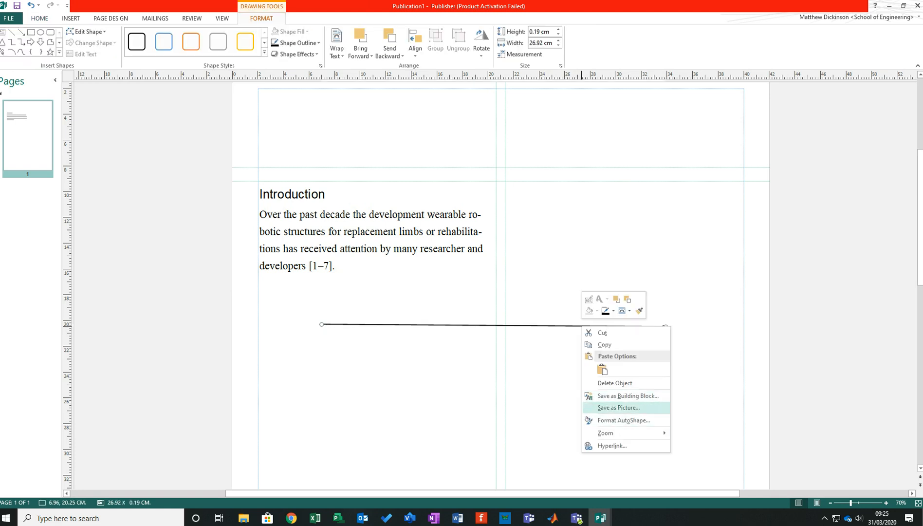
left_click(624, 419)
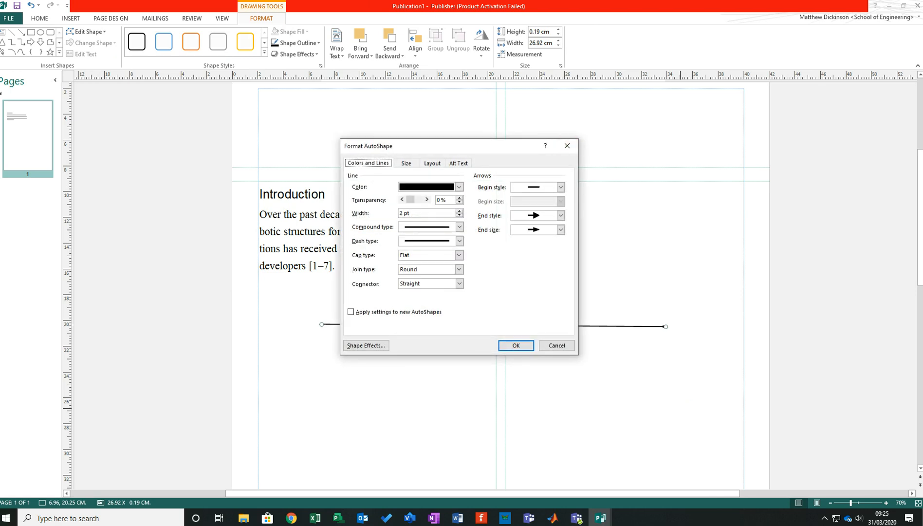
left_click(560, 216)
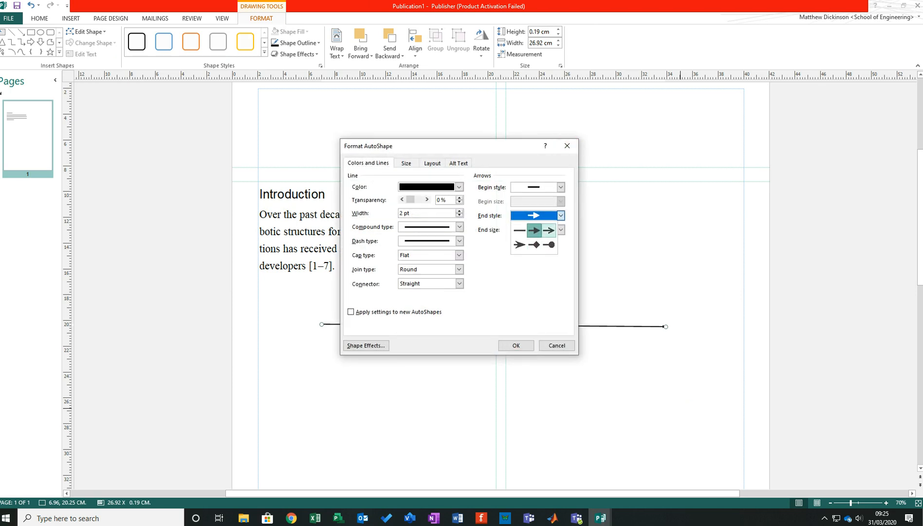
left_click(533, 229)
left_click(561, 230)
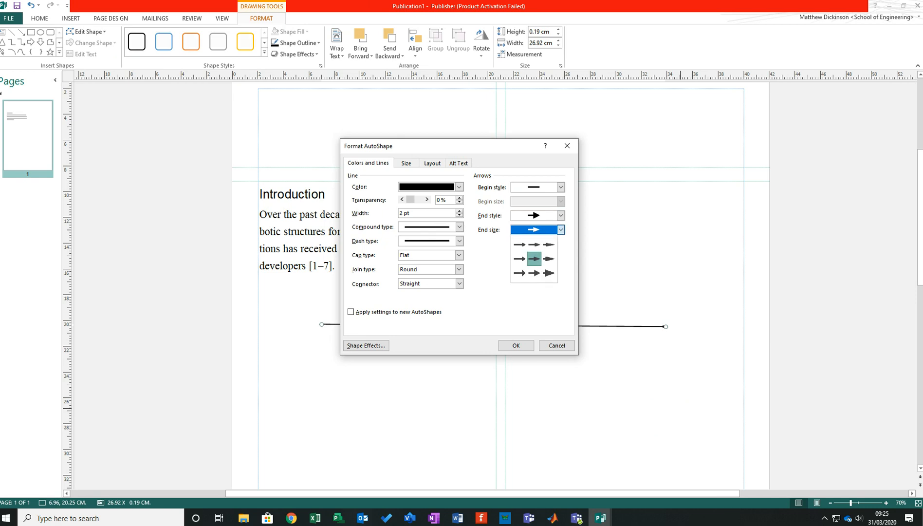
left_click(549, 274)
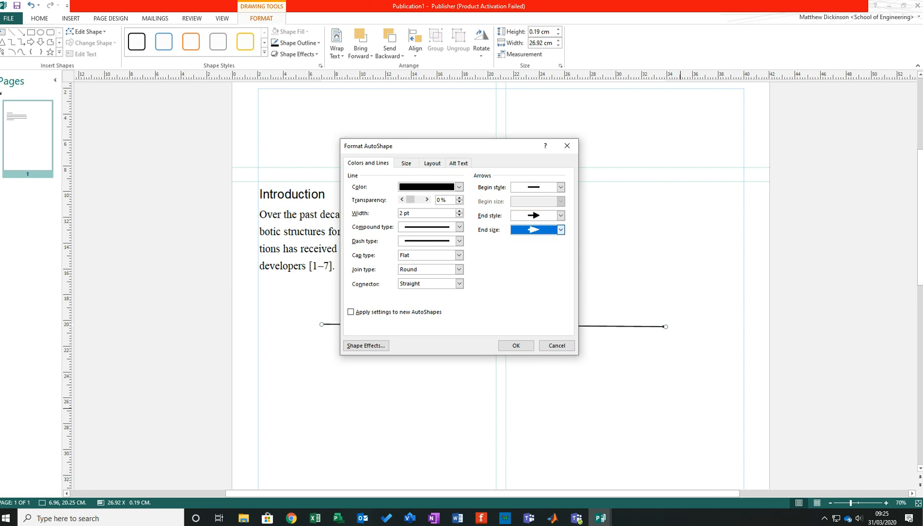
left_click(516, 345)
left_click(516, 345)
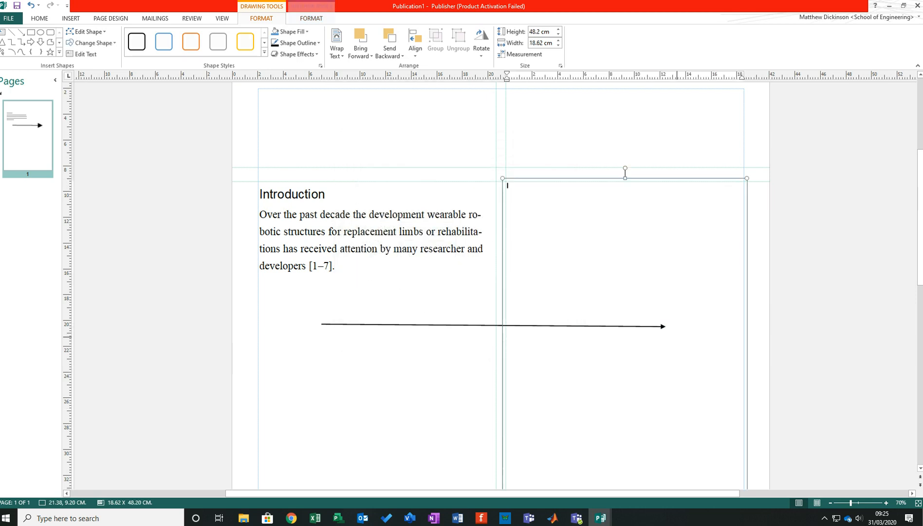
- Paste two copies of the horizontal arrow and swing one copy's head down to make a near-vertical arrow about 10.6 cm tall
left_click(487, 324)
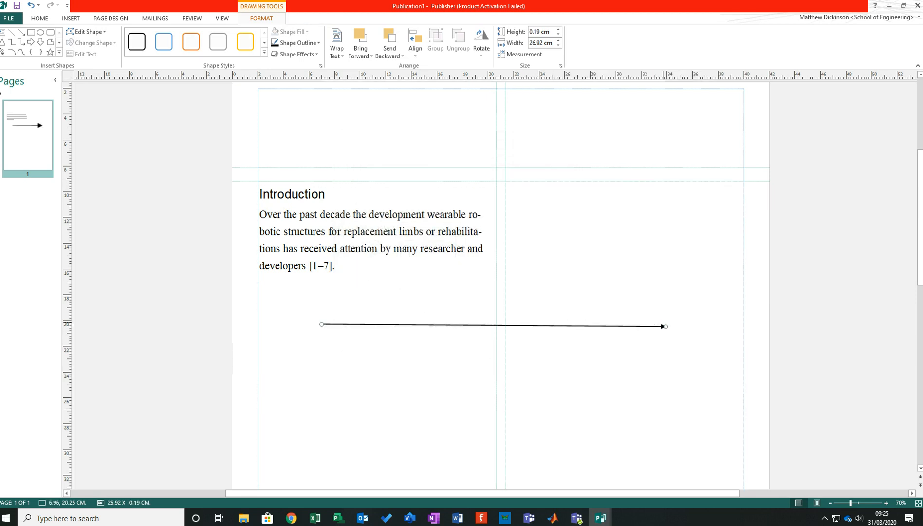
left_click_drag(665, 326, 665, 322)
key("ctrl+v")
key("ctrl+v")
left_click(653, 326)
left_click_drag(669, 325, 316, 464)
- Move the other copy down to the vertical arrow's tip and raise its head into a diagonal about 28.4 cm wide and 13.2 cm high
scroll(316, 463, "down", 2)
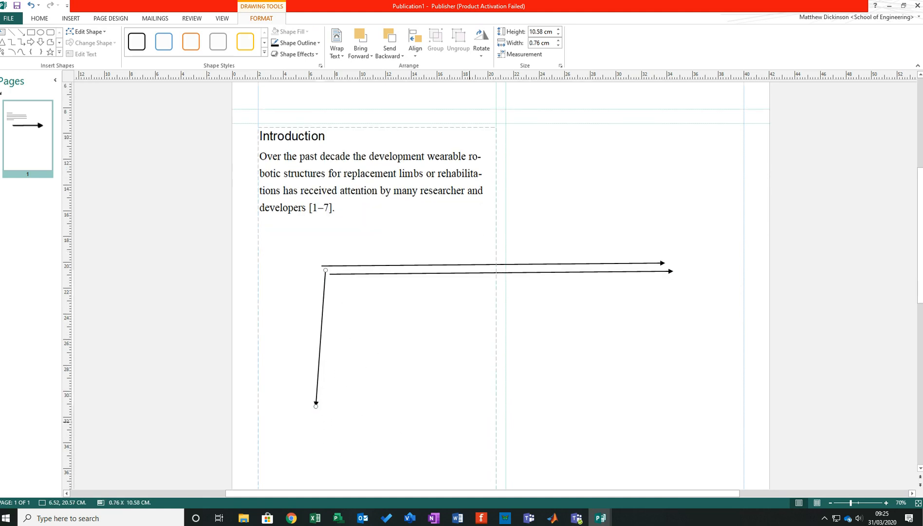
left_click_drag(497, 273, 492, 399)
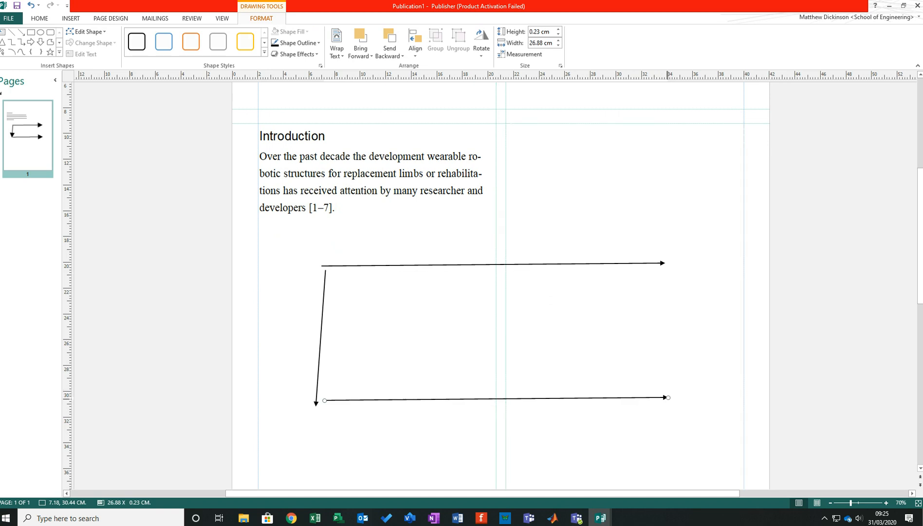
left_click_drag(667, 397, 687, 231)
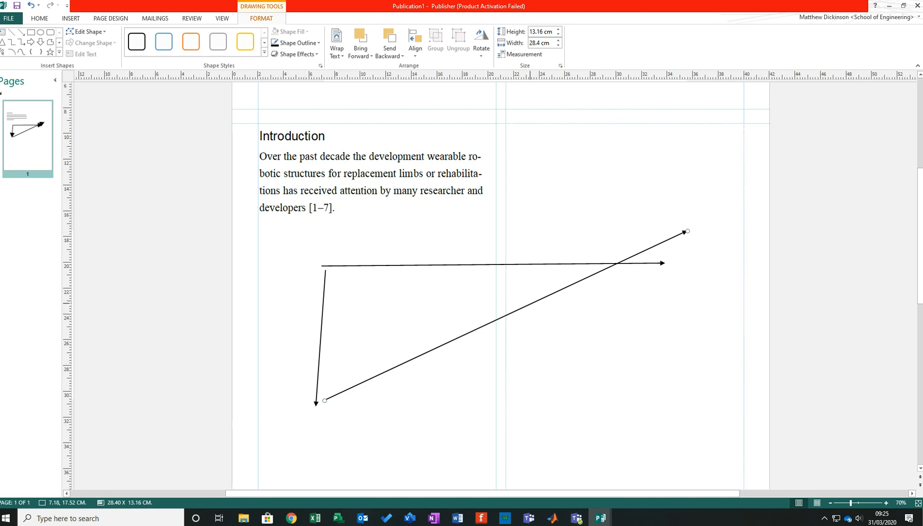
scroll(530, 302, "down", 1)
scroll(530, 302, "up", 1)
scroll(530, 303, "down", 3)
scroll(530, 302, "up", 2)
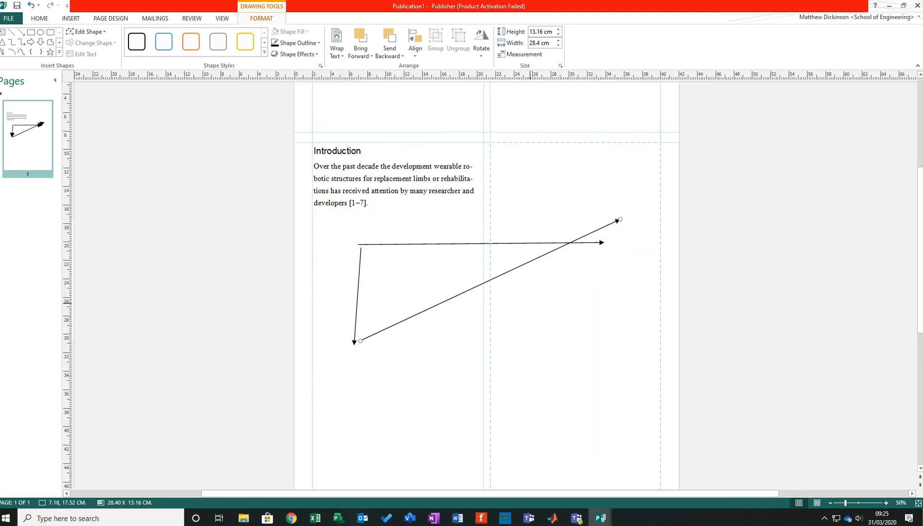
scroll(527, 304, "down", 2)
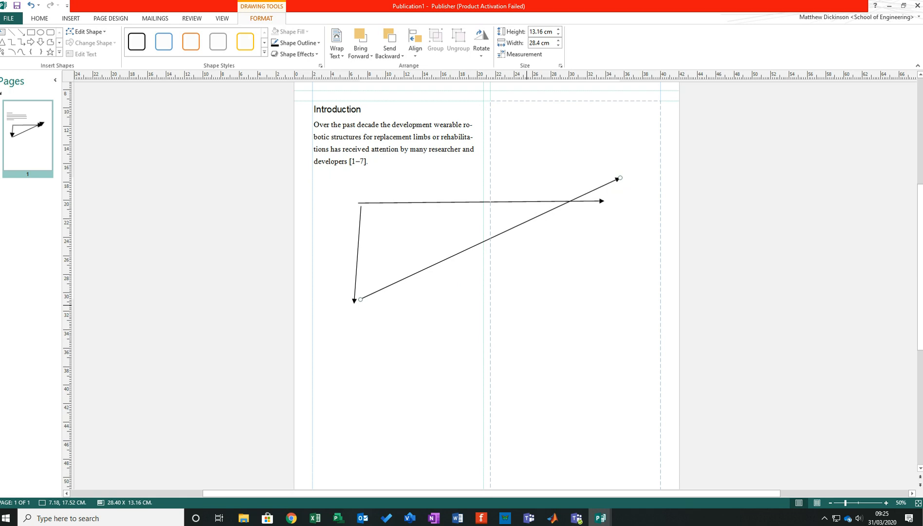
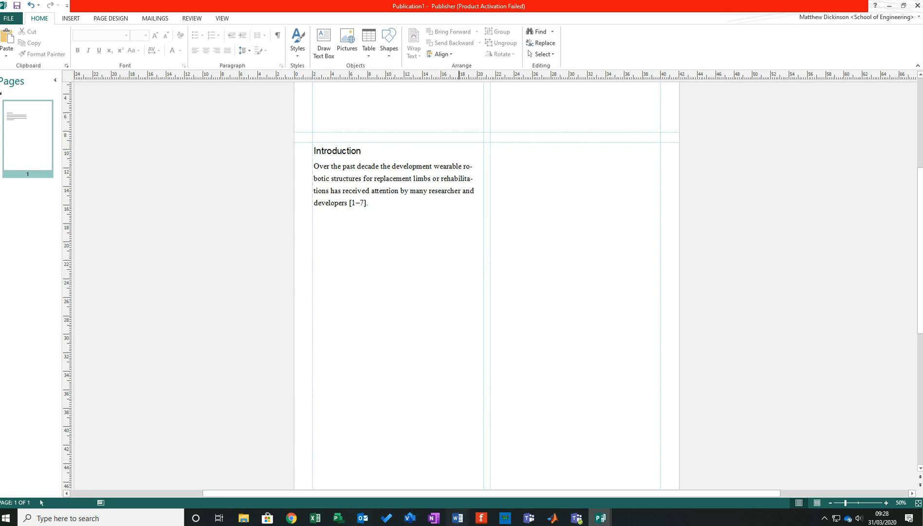
- Switch to the exoskeleton paper in Word and read its introduction and design sections for key research to cite
left_click(457, 518)
left_click(501, 479)
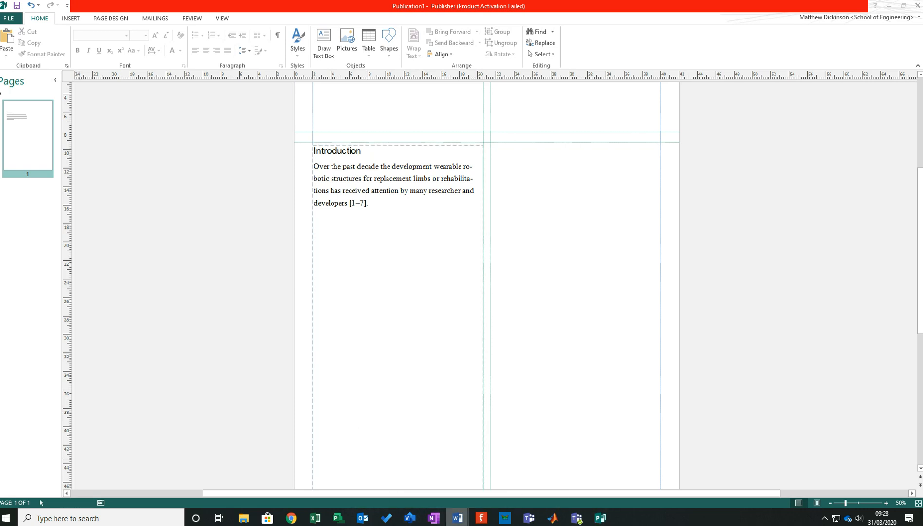
mouse_move(457, 518)
left_click(506, 476)
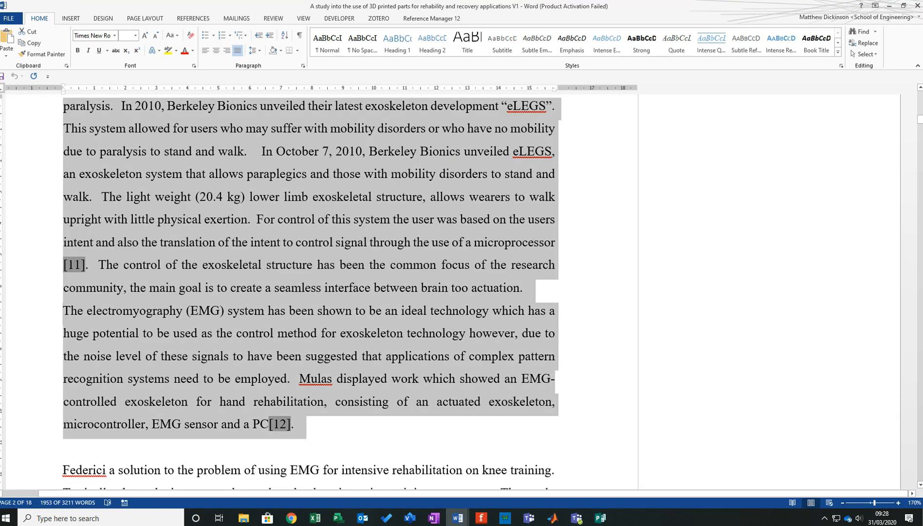
left_click(63, 409)
scroll(309, 292, "down", 11)
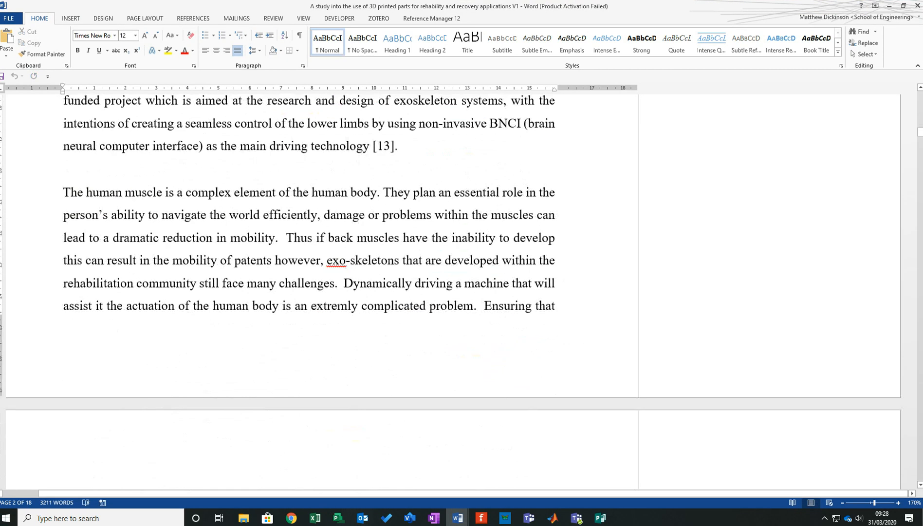
scroll(309, 292, "down", 6)
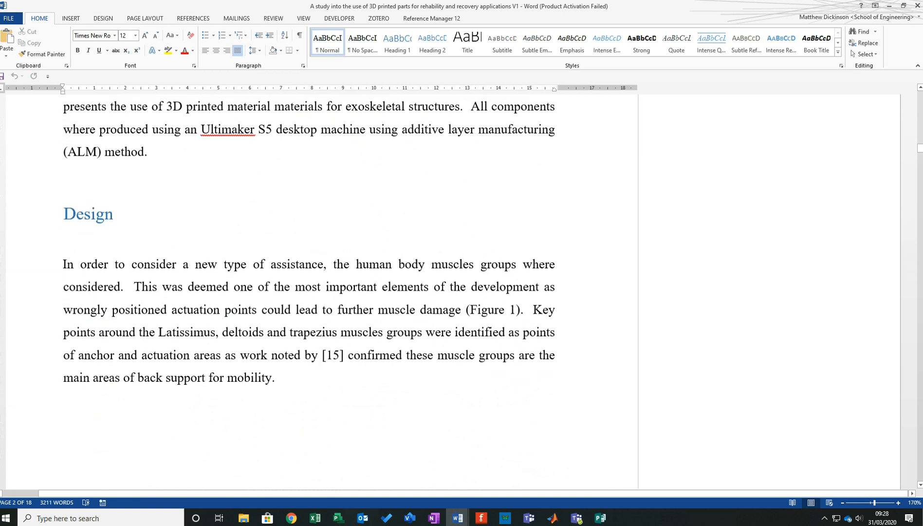
scroll(309, 292, "up", 5)
scroll(309, 292, "down", 3)
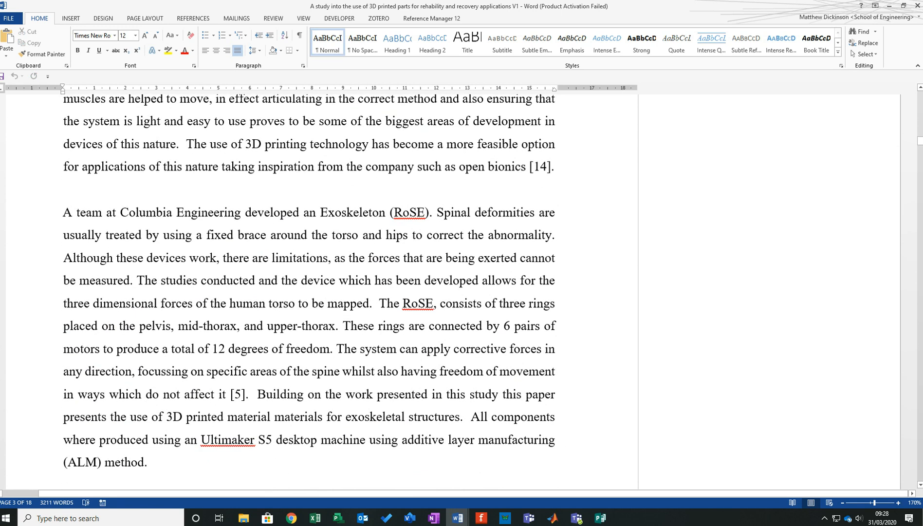
scroll(309, 292, "up", 8)
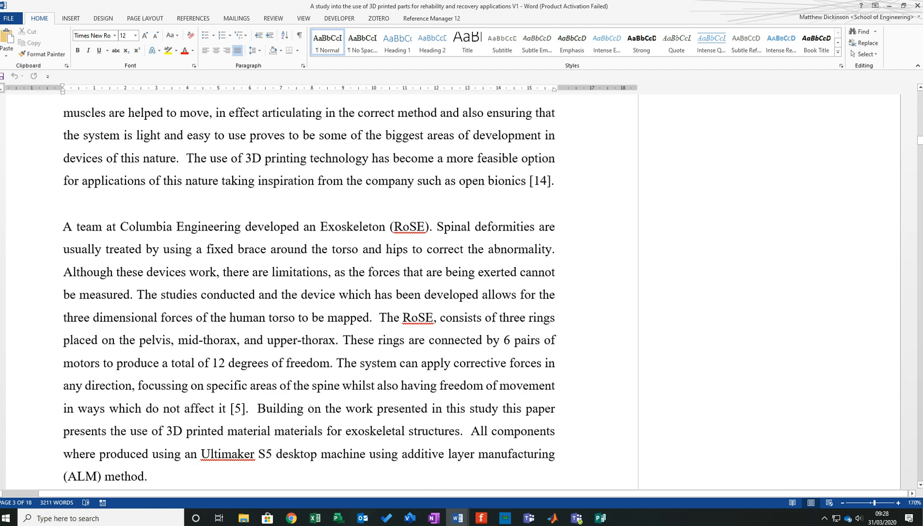
scroll(309, 292, "down", 5)
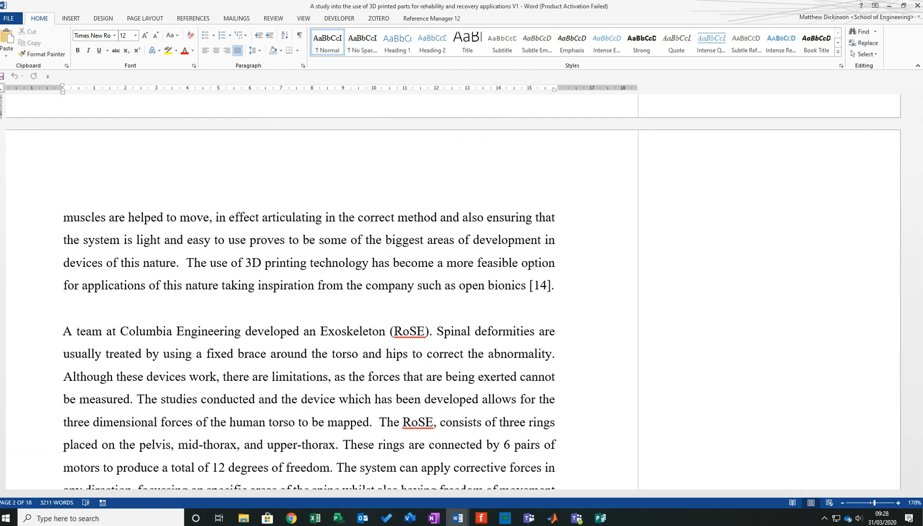
- Return to the Publisher poster and extend the Introduction paragraph with "Key research in this area:"
left_click(889, 5)
left_click(314, 232)
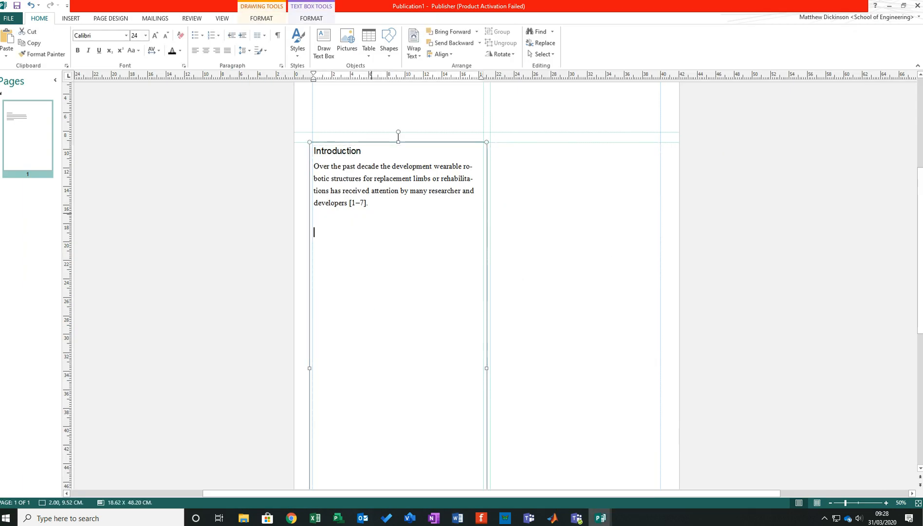
left_click(369, 203)
scroll(308, 245, "up", 4)
scroll(308, 245, "up", 1)
left_click(261, 234)
left_click(302, 201)
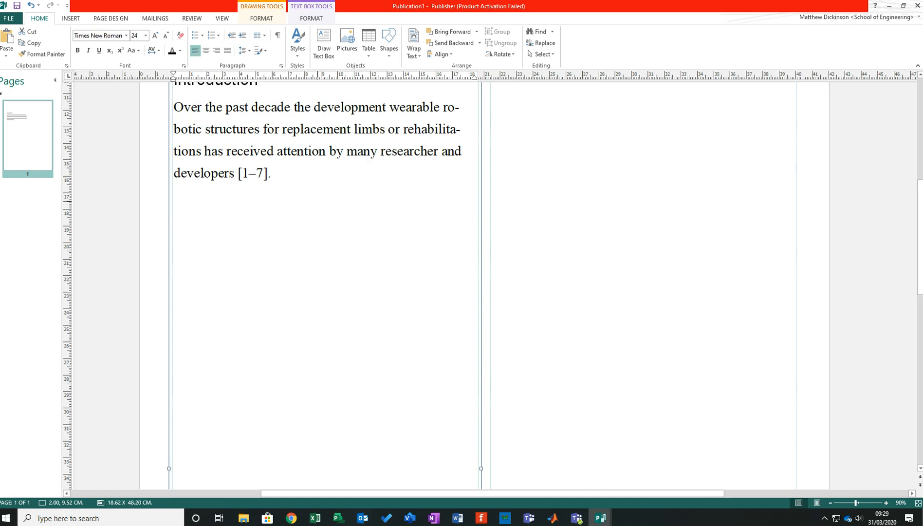
type("Key research")
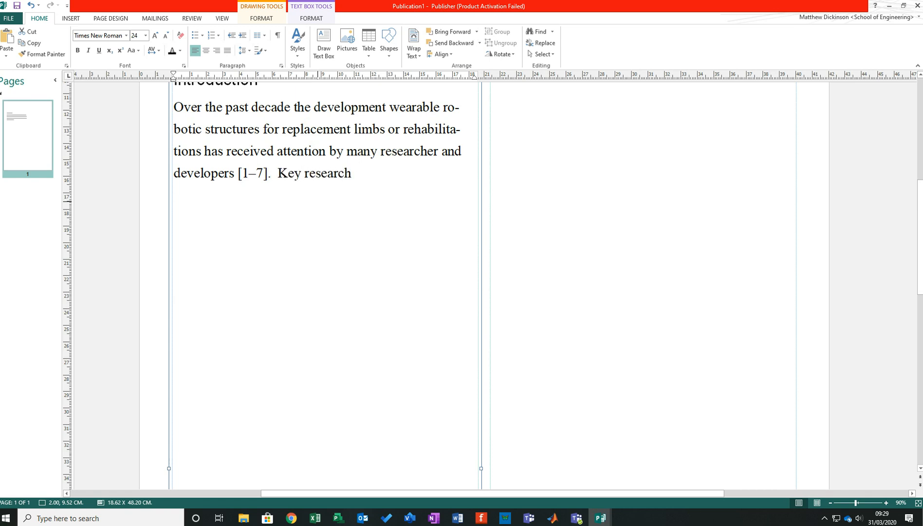
type(" in this area")
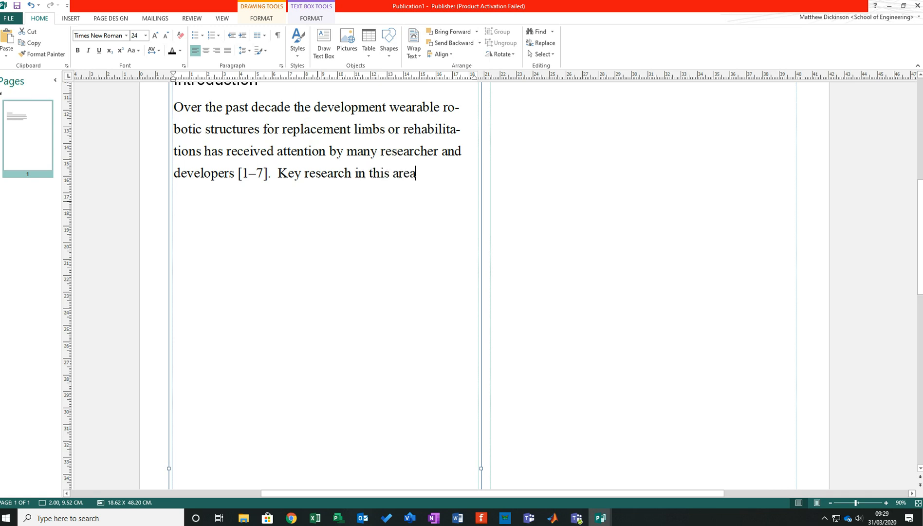
type(":")
- Start a bulleted line below the Introduction paragraph and paste "Exoskeleton (RoSE)" from the Word paper into it
key("Return")
left_click(197, 35)
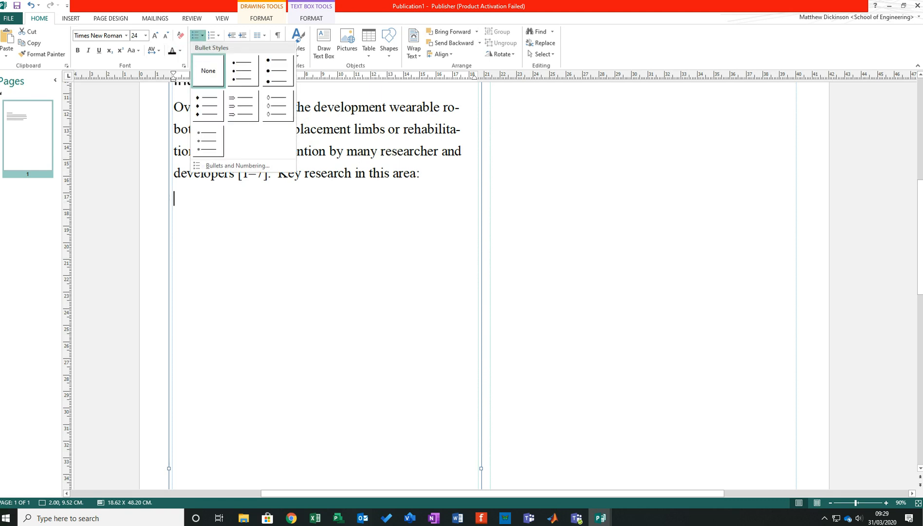
left_click(242, 70)
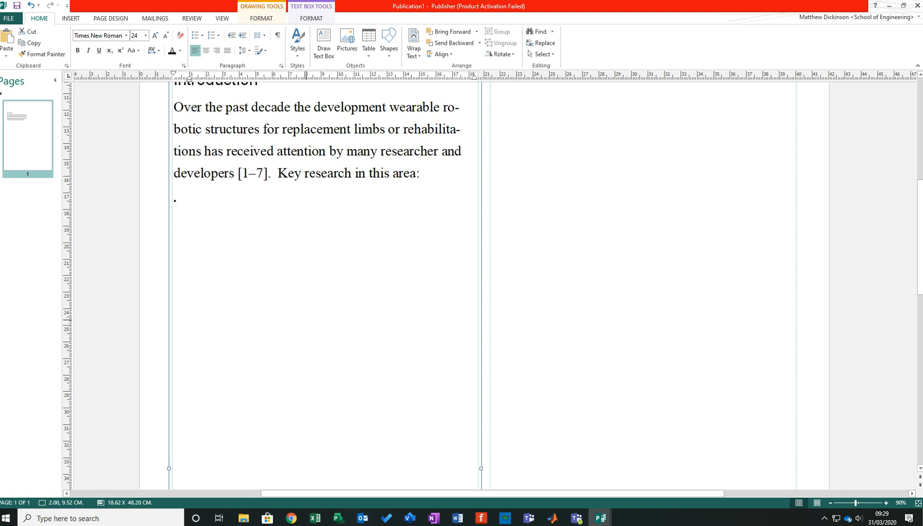
left_click(457, 518)
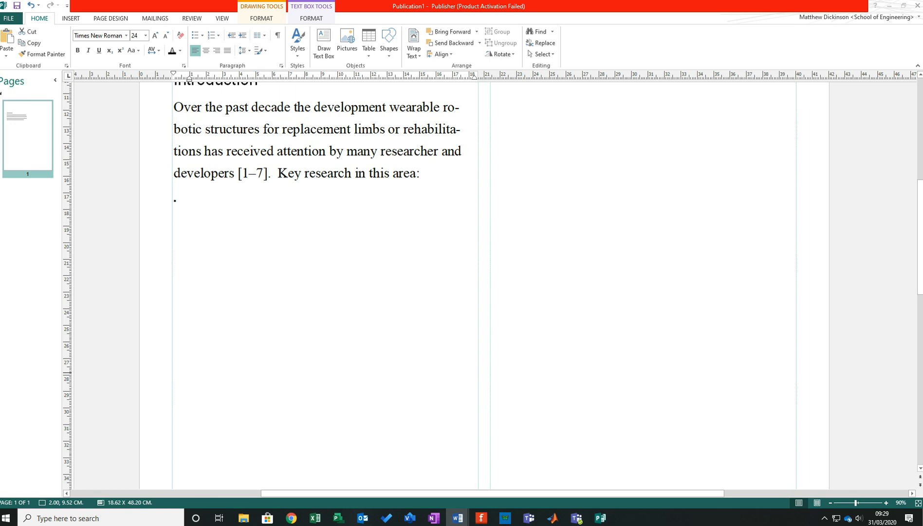
key("alt+Tab")
type("Exoskeleton (RoSE)")
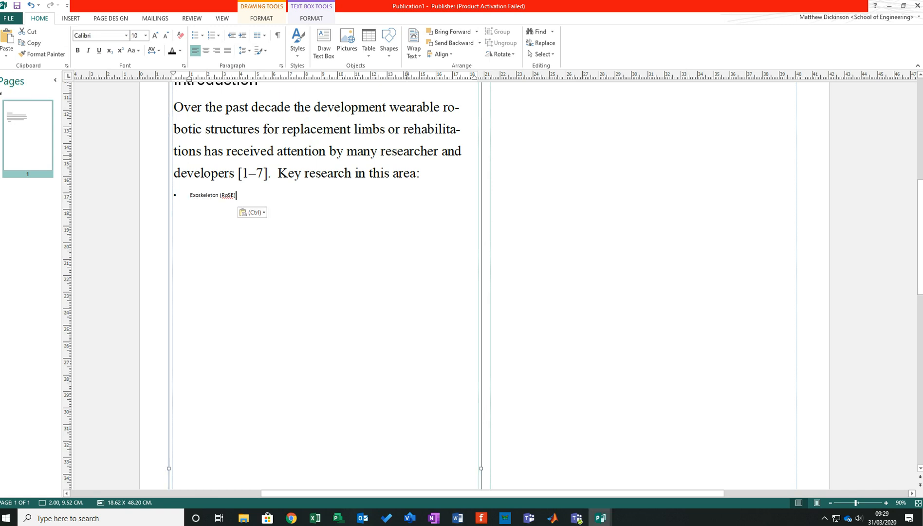
- Copy the Introduction body text's formatting onto the pasted "Exoskeleton (RoSE)" text
left_click_drag(407, 153, 312, 131)
left_click(43, 54)
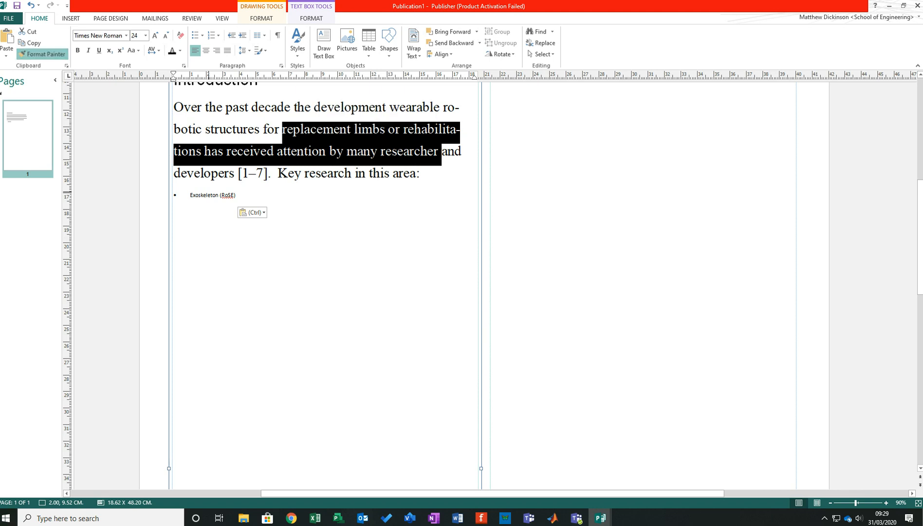
left_click_drag(236, 195, 189, 196)
left_click(266, 268)
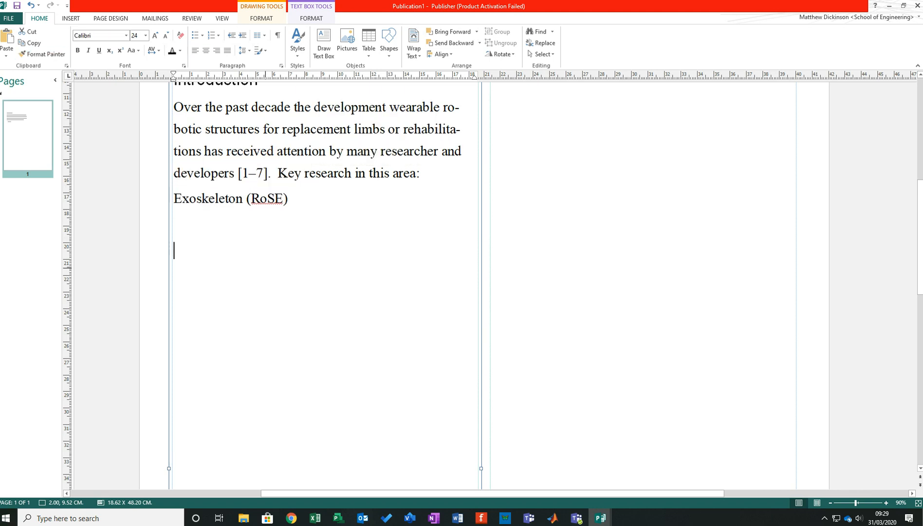
- Reapply a round bullet to the "Exoskeleton (RoSE)" line
left_click(205, 198)
left_click(202, 35)
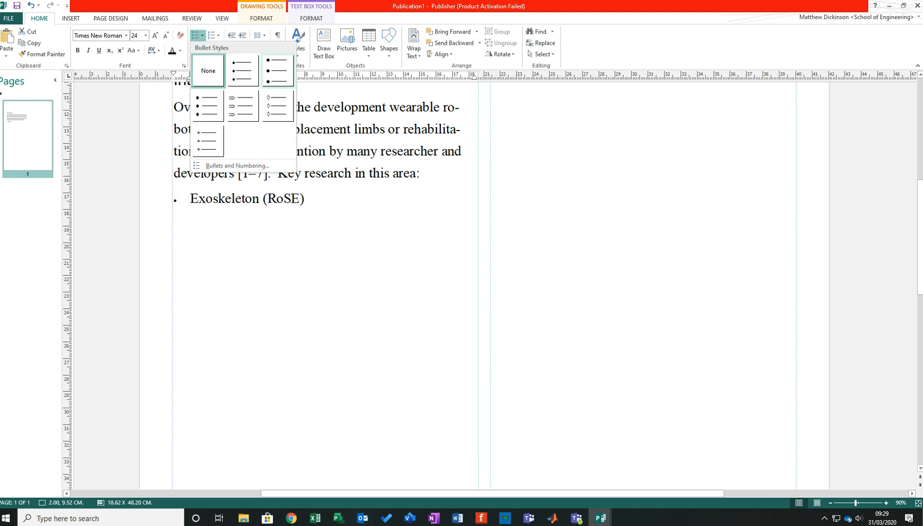
left_click(278, 72)
left_click(243, 258)
scroll(243, 258, "up", 1)
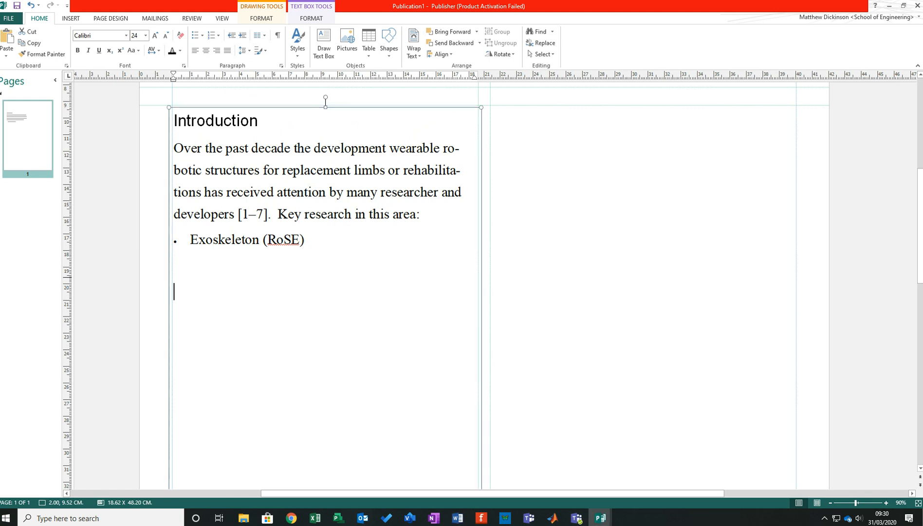
key("alt+Tab")
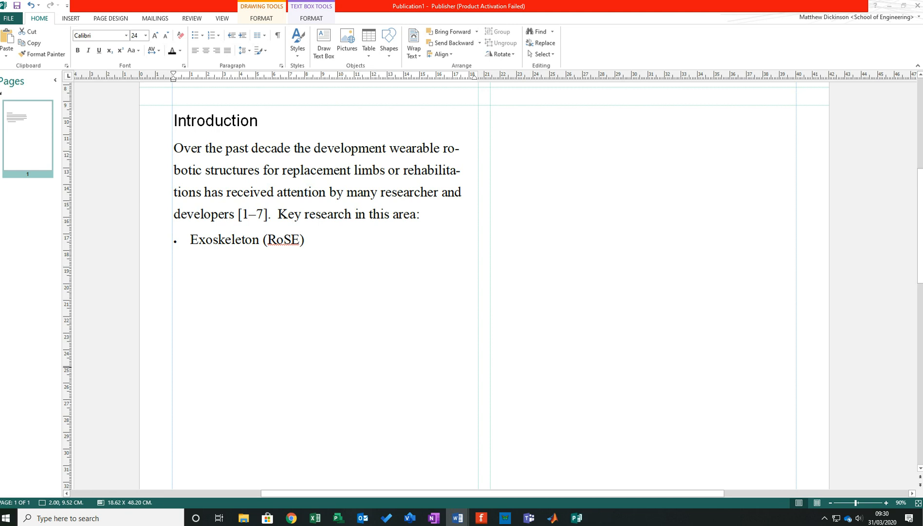
left_click(175, 266)
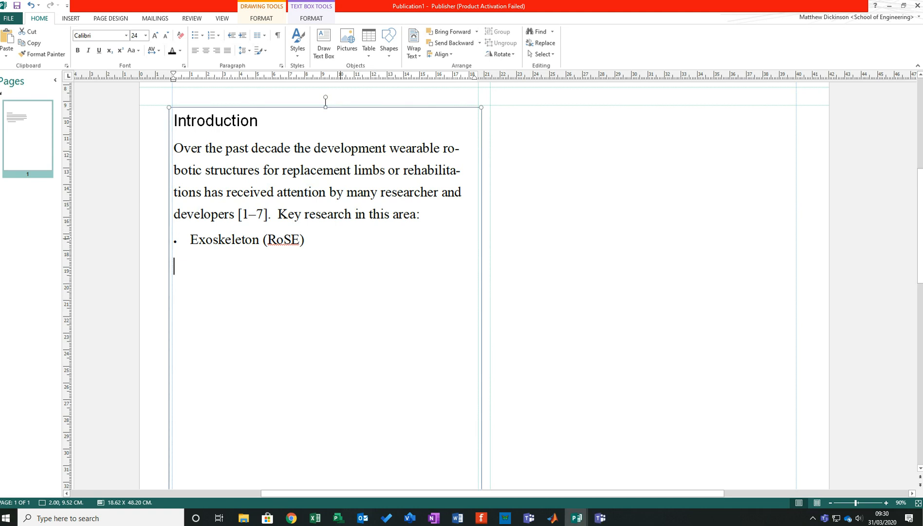
key("alt+Tab")
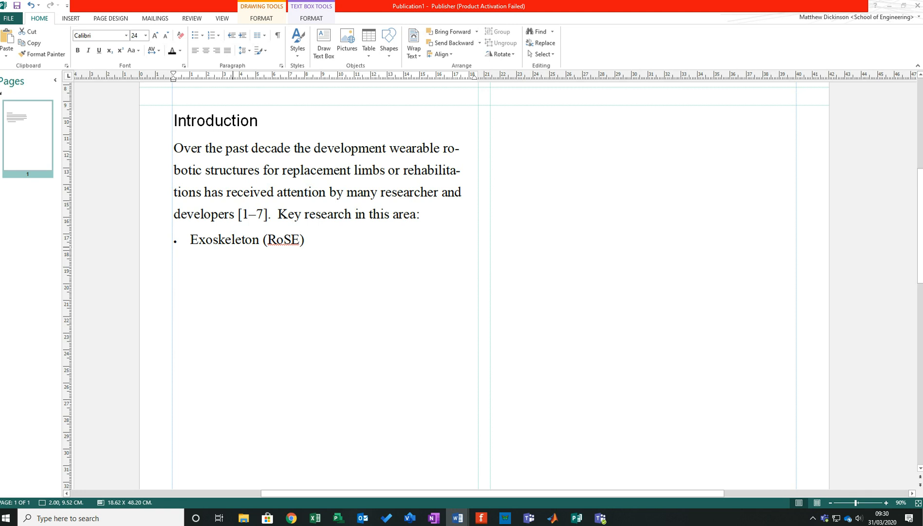
scroll(235, 229, "down", 1)
- Add an unbulleted line reading "Set-up" below the "Exoskeleton (RoSE)" bullet
left_click(339, 229)
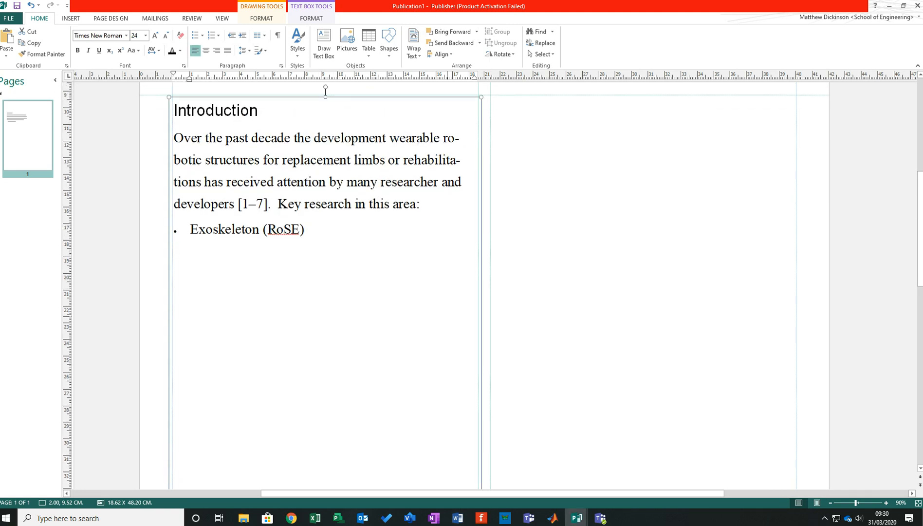
key("Return")
key("BackSpace")
key("Return")
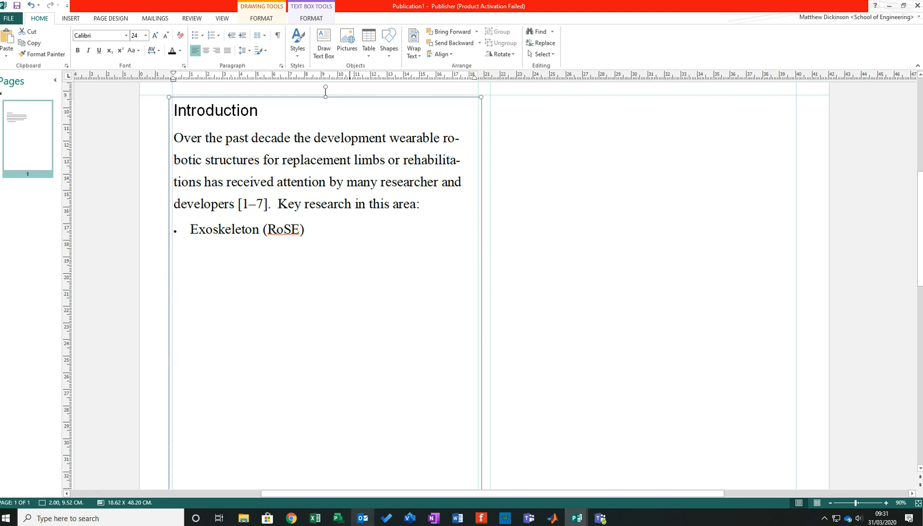
left_click(291, 518)
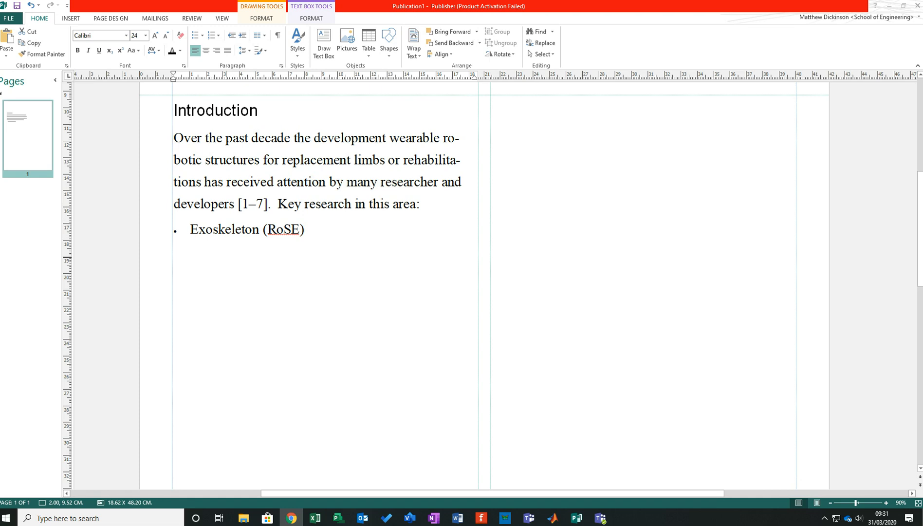
left_click(222, 278)
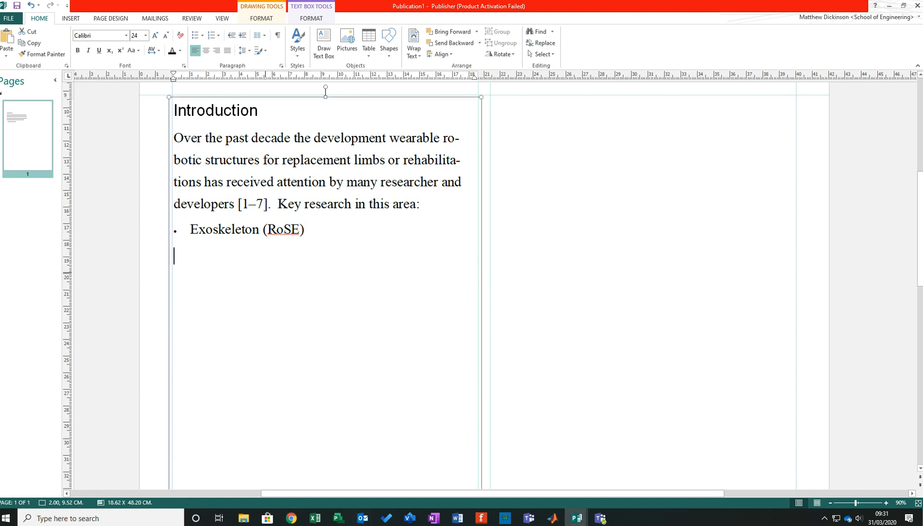
type("Set-up")
key("Return")
- Copy the Introduction heading's formatting onto "Set-up" and start a new line beneath it
left_click_drag(259, 111, 198, 111)
left_click(42, 54)
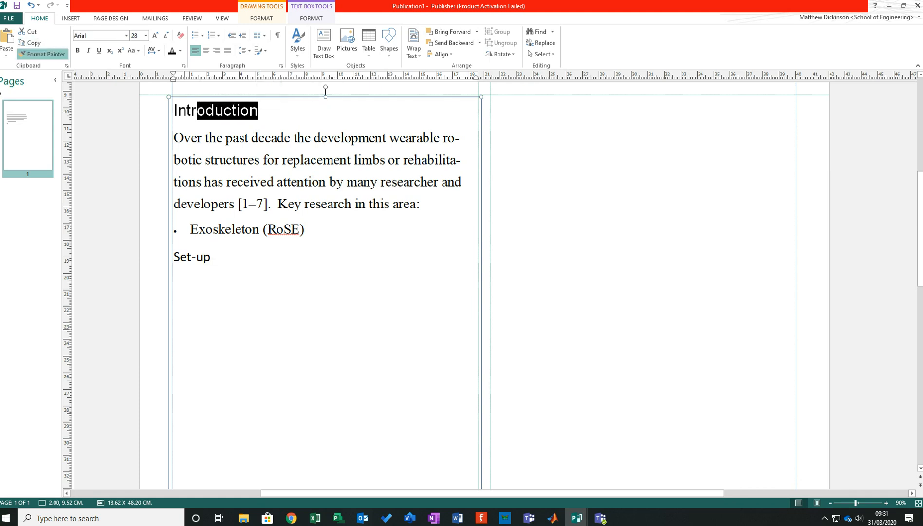
left_click_drag(210, 256, 174, 257)
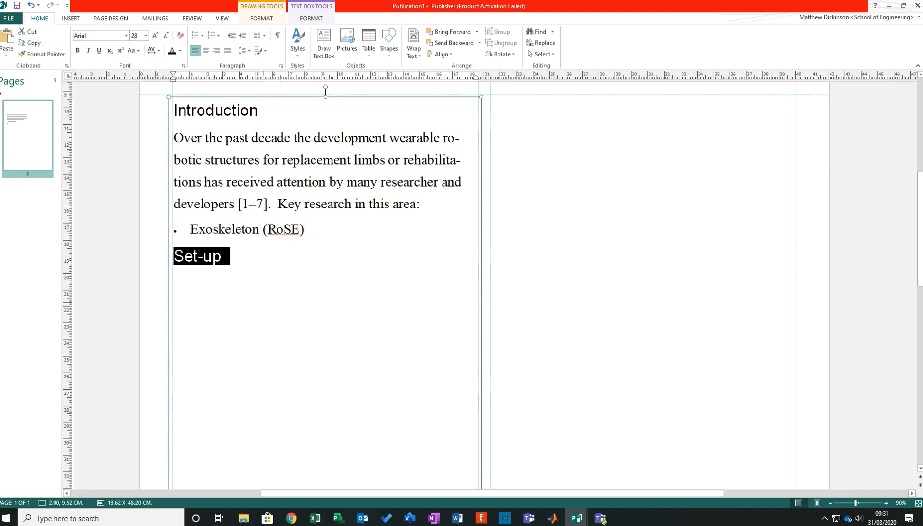
left_click(245, 266)
key("Return")
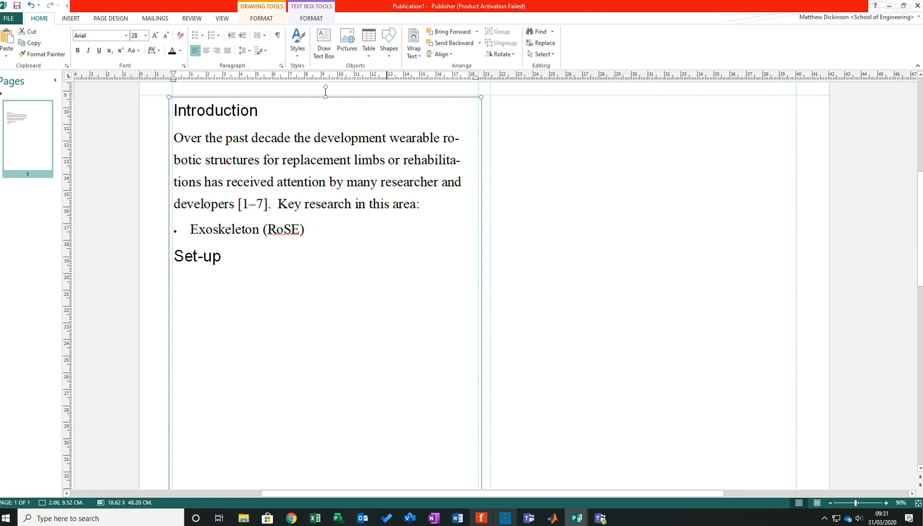
- Find the Figure 1 muscle and key point picture in the Word paper and copy it
left_click(457, 518)
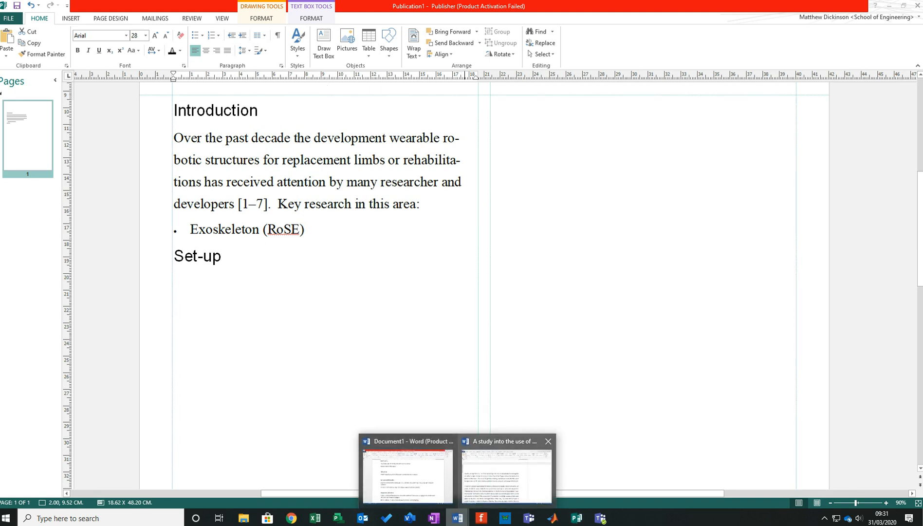
left_click(508, 474)
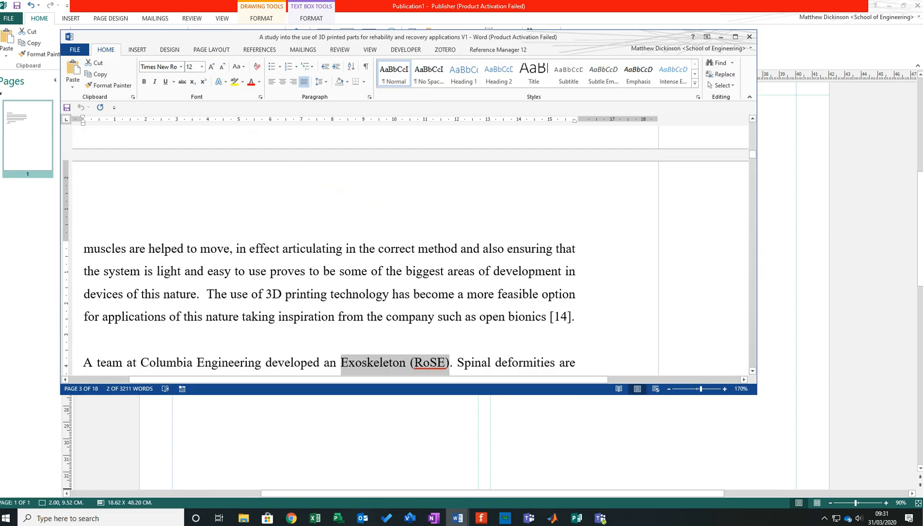
scroll(309, 292, "down", 12)
scroll(310, 292, "down", 8)
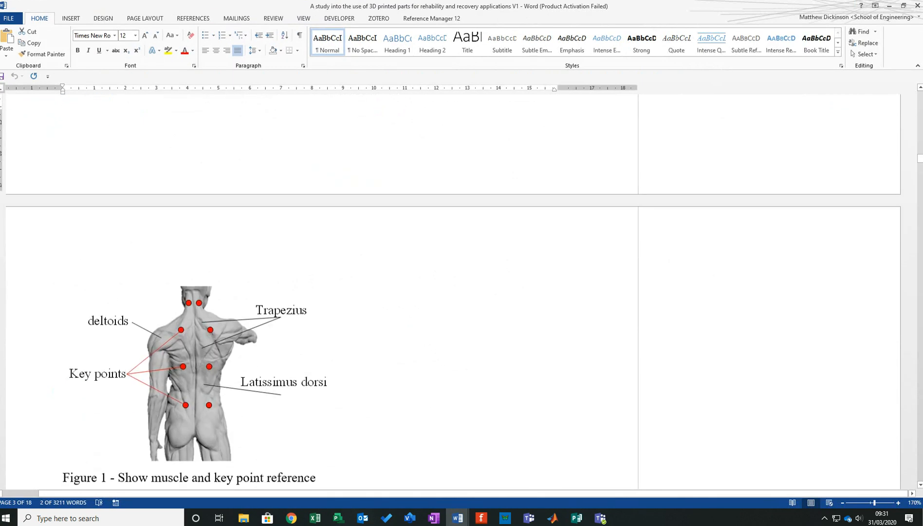
scroll(309, 292, "up", 5)
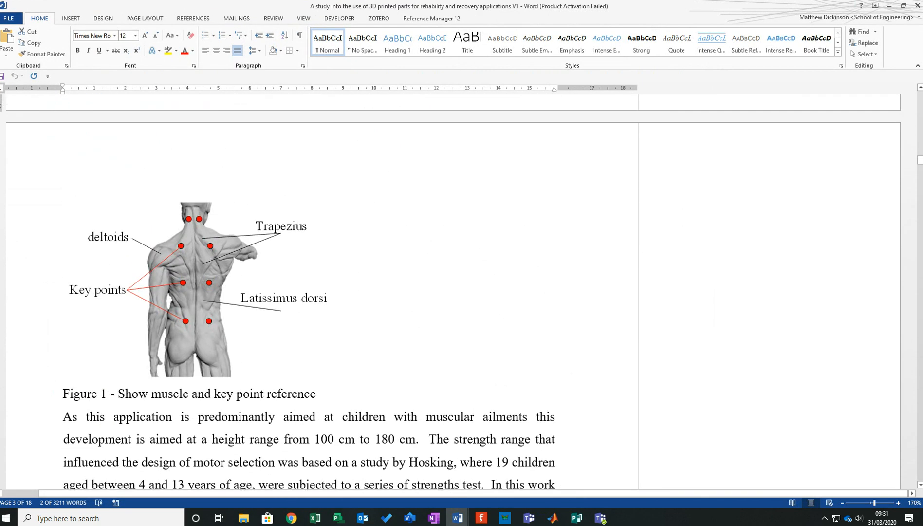
scroll(310, 292, "up", 4)
scroll(310, 292, "down", 4)
scroll(309, 292, "up", 5)
scroll(309, 292, "down", 3)
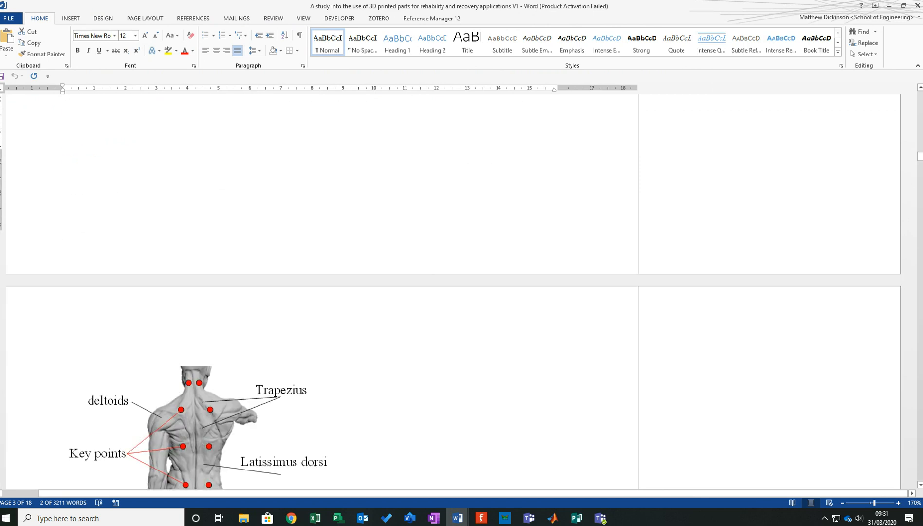
scroll(214, 389, "down", 1)
left_click(214, 399)
- Return to the Publisher poster, paste the muscle picture, and place it beneath the Set-up heading
left_click_drag(584, 6, 0, 243)
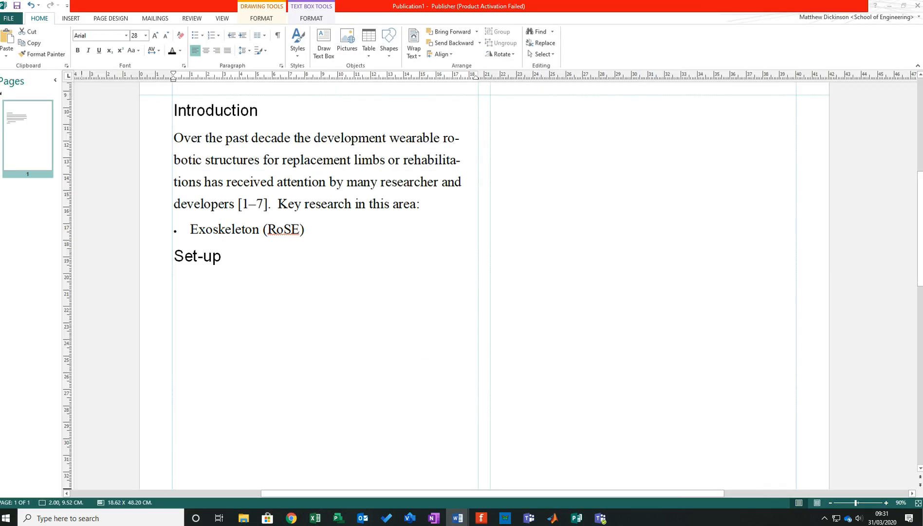
left_click(307, 321)
key("ctrl+v")
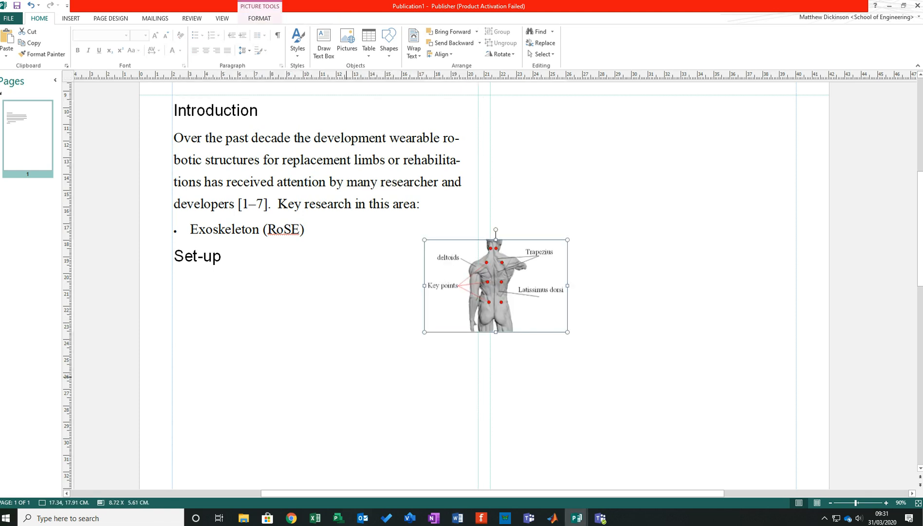
left_click_drag(496, 286, 258, 322)
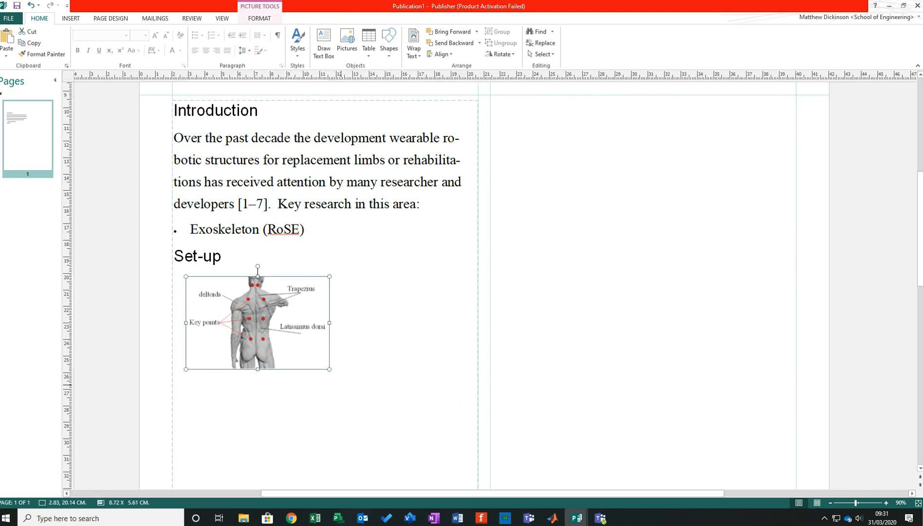
- Enlarge the muscle picture to about 14.4 x 9.2 cm and shift it slightly right and down within the column
left_click_drag(330, 369, 422, 429)
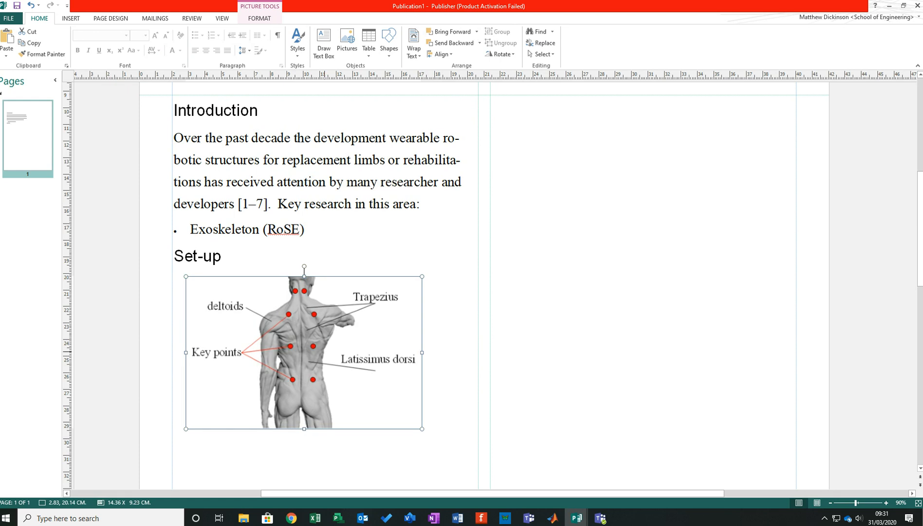
left_click_drag(340, 359, 351, 365)
left_click(251, 280)
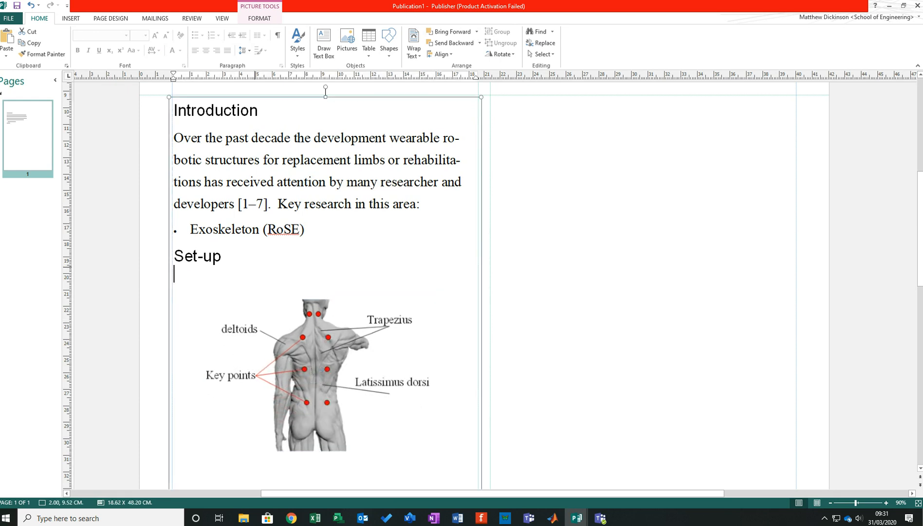
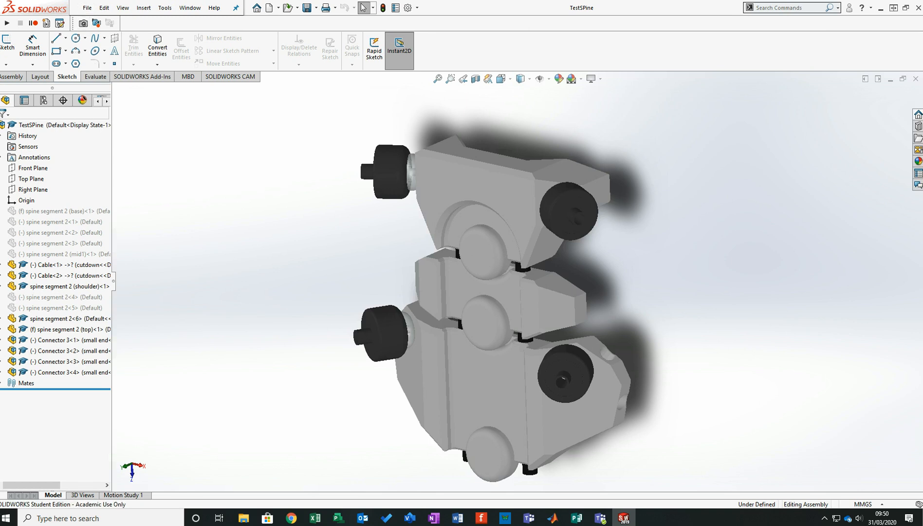
- Switch to Visio and paste the copied image of the spine assembly onto the blank drawing page
left_click(410, 518)
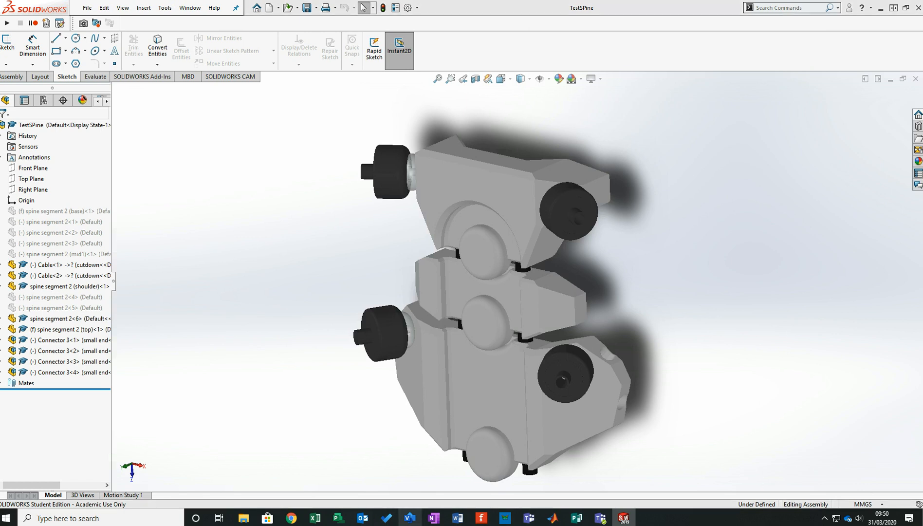
right_click(457, 180)
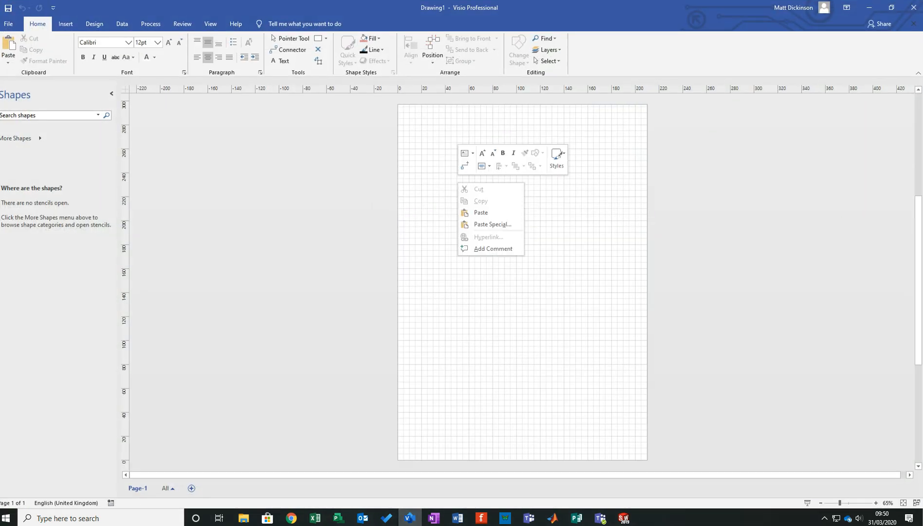
left_click(470, 213)
left_click_drag(470, 213, 496, 291)
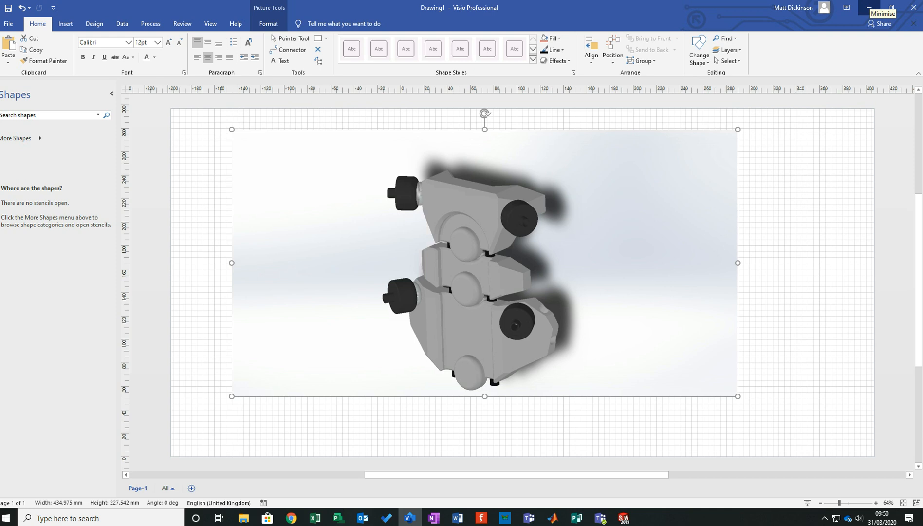
- Return to SolidWorks and create a drawing from the TestSPine assembly on a standard A0 (ISO) sheet
left_click(869, 8)
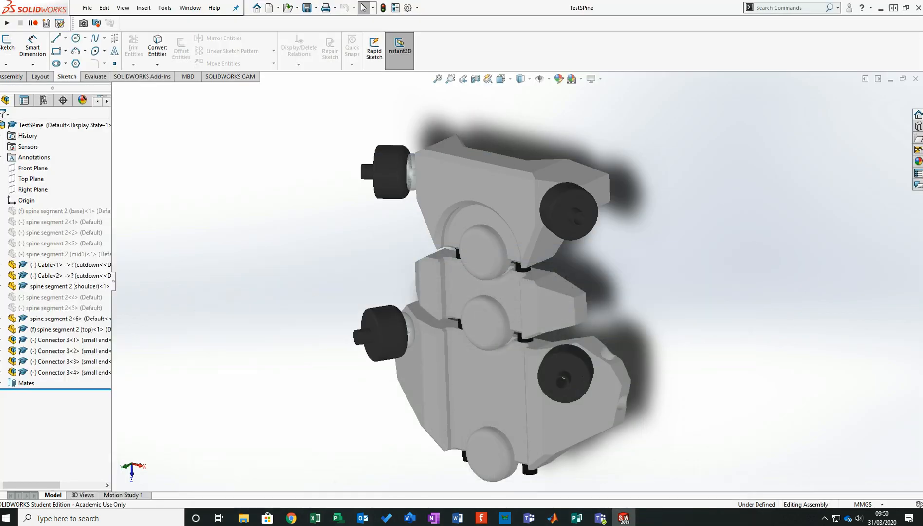
scroll(485, 197, "down", 4)
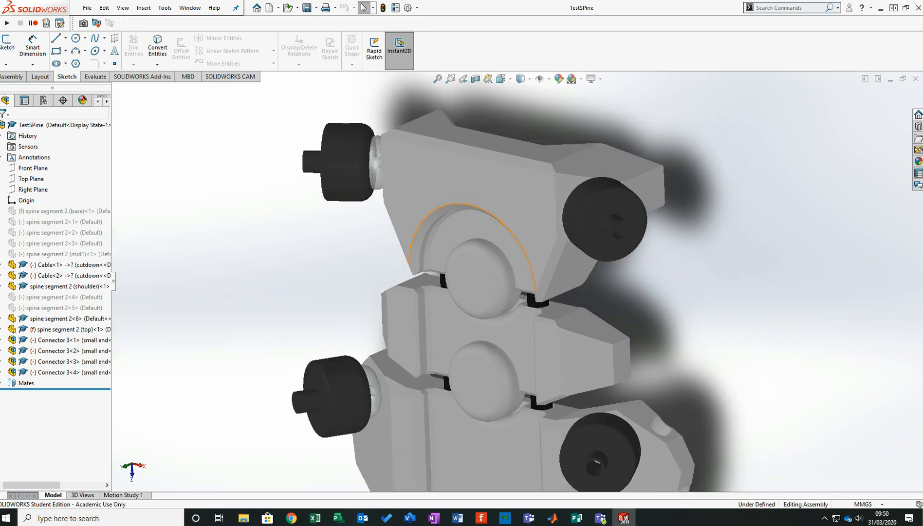
scroll(485, 196, "up", 4)
scroll(502, 276, "up", 2)
scroll(543, 453, "down", 2)
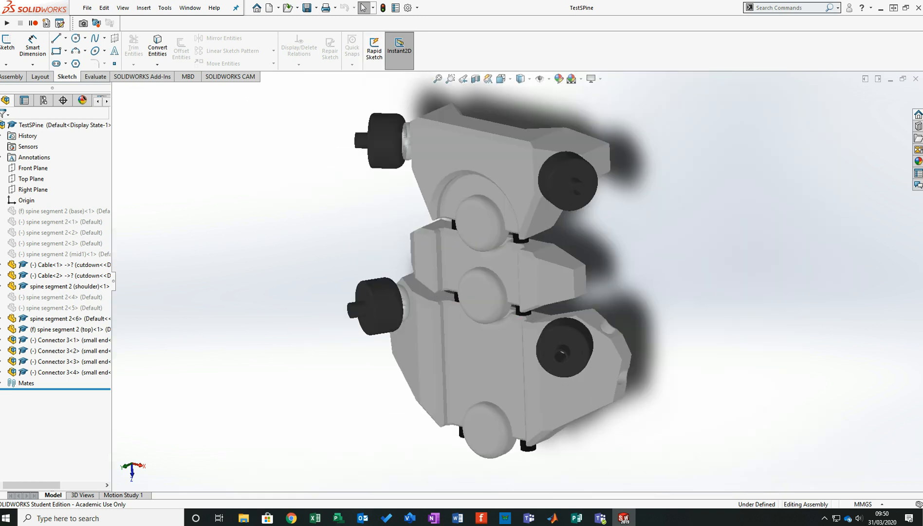
left_click(278, 8)
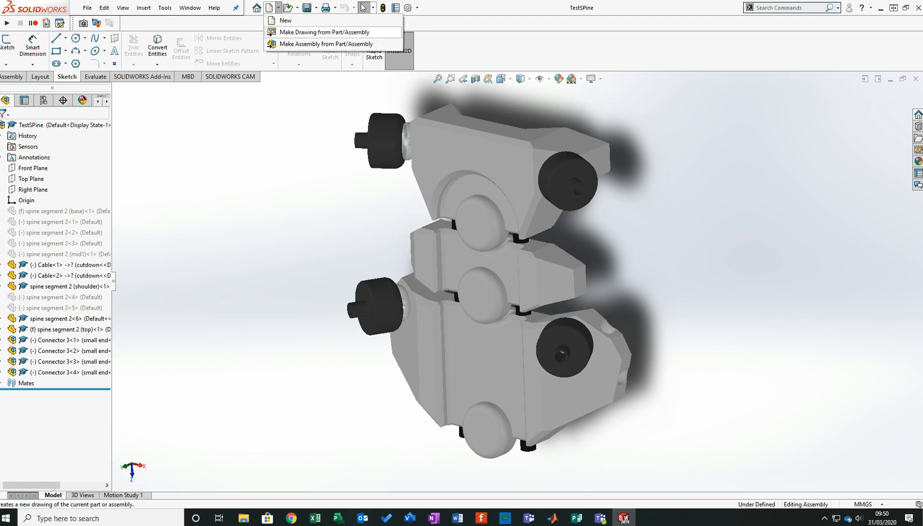
left_click(285, 20)
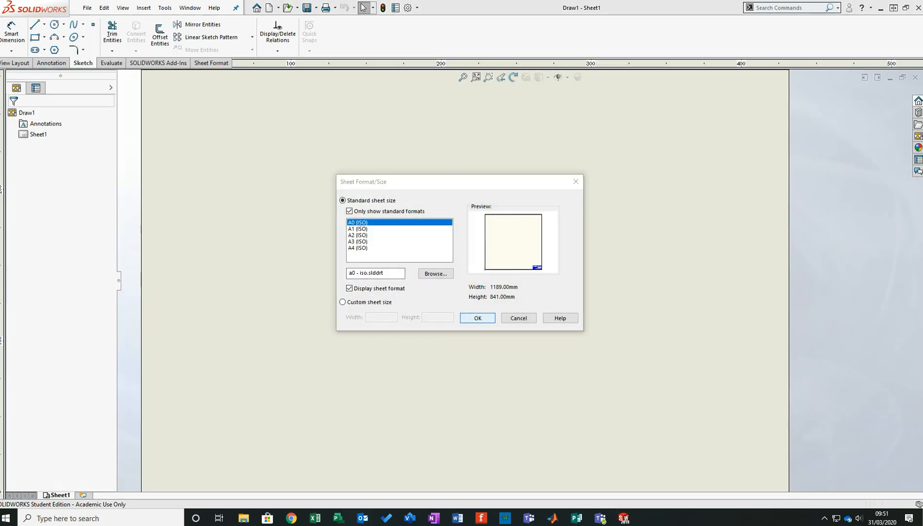
key("Return")
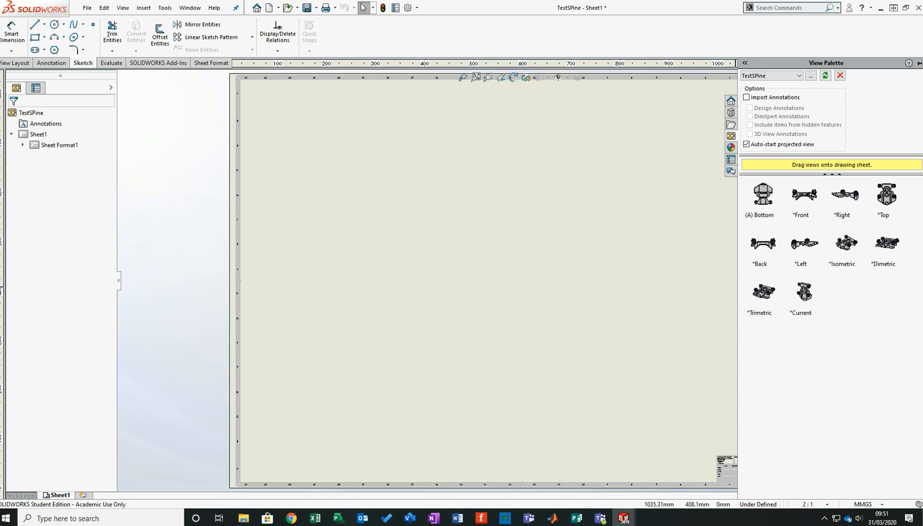
- Place the assembly's Current view on the sheet and set its custom scale to 5:1
mouse_move(803, 292)
left_mouse_down()
mouse_move(557, 360)
mouse_move(552, 263)
mouse_move(514, 254)
left_mouse_up()
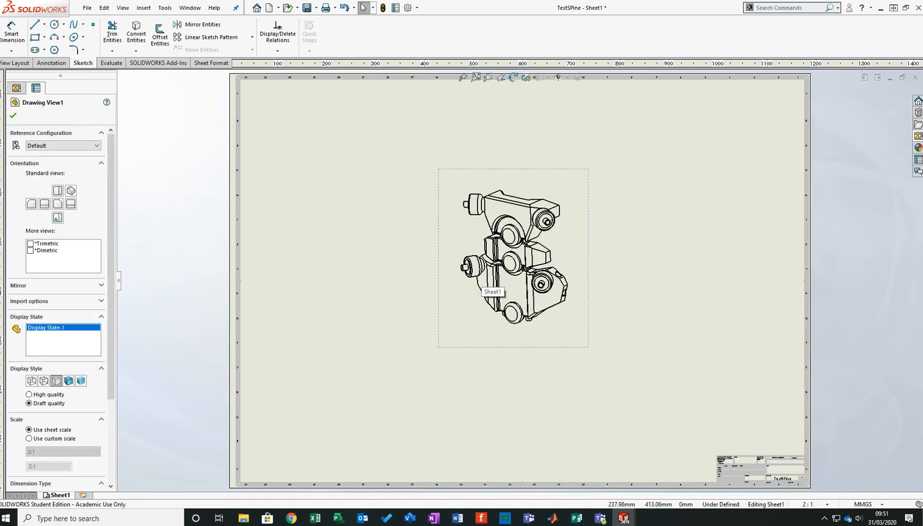
left_click(30, 438)
left_click(63, 451)
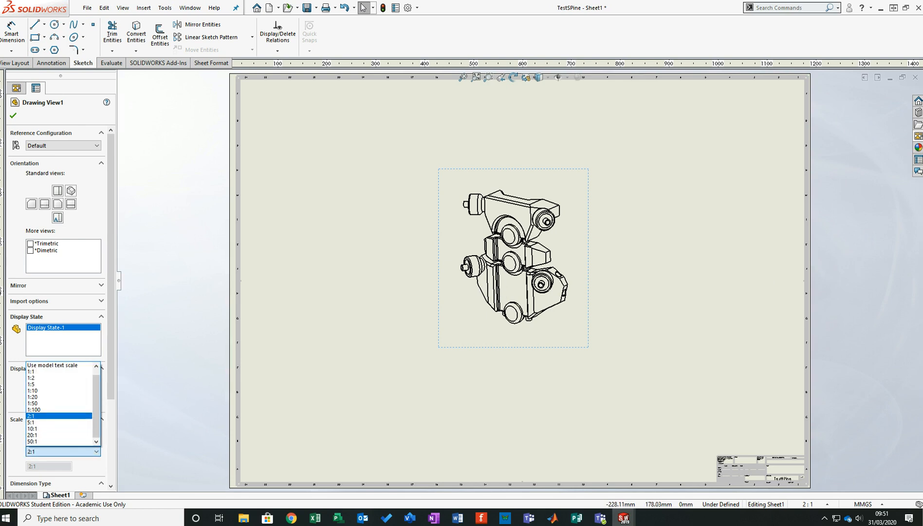
left_click(49, 377)
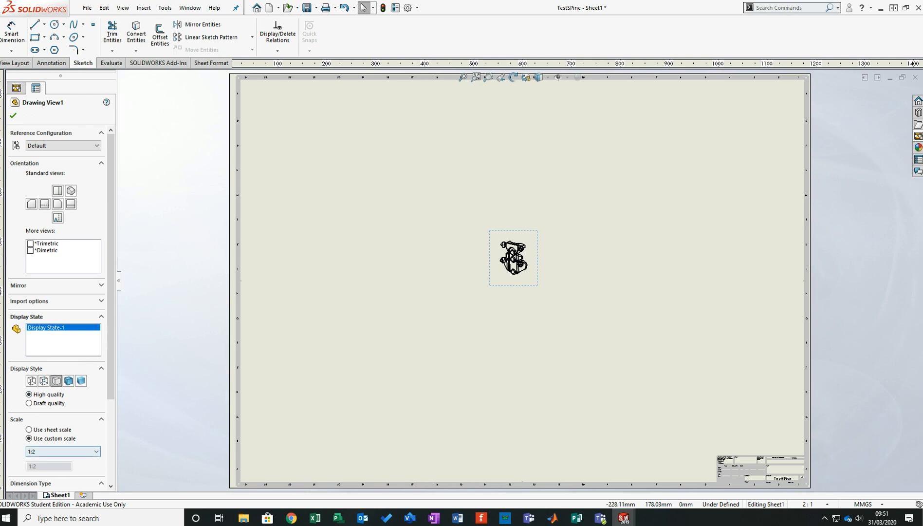
left_click(64, 451)
left_click(49, 371)
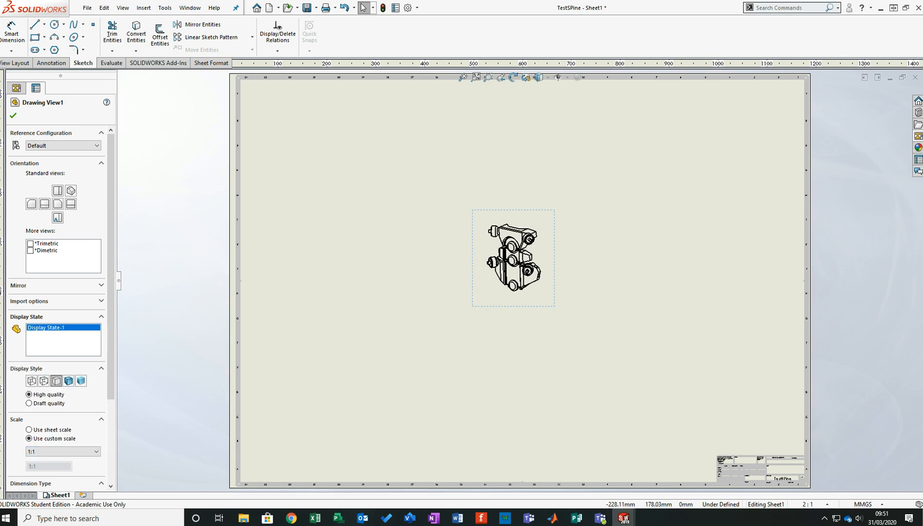
left_click(64, 451)
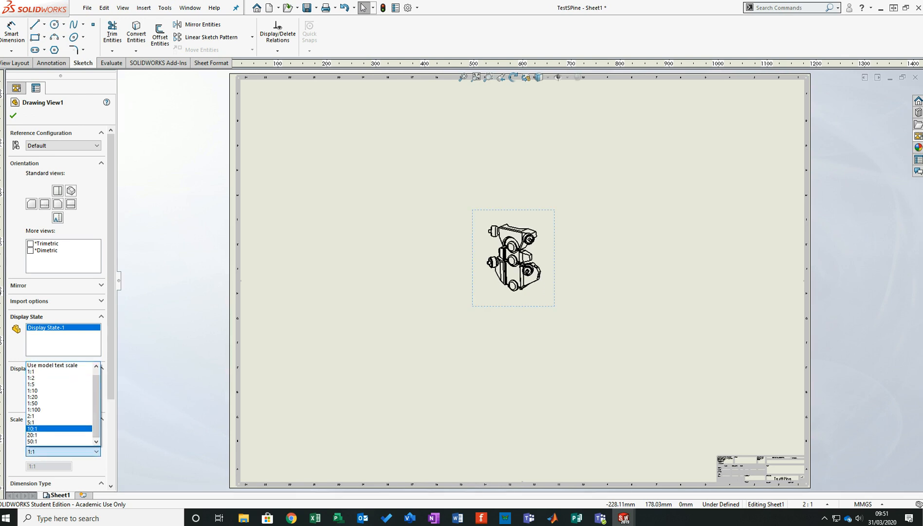
left_click(48, 422)
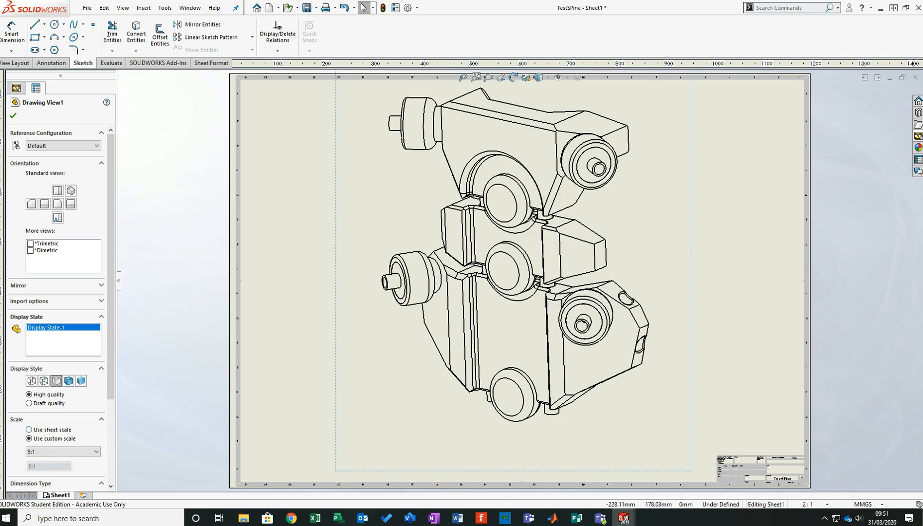
left_click(13, 116)
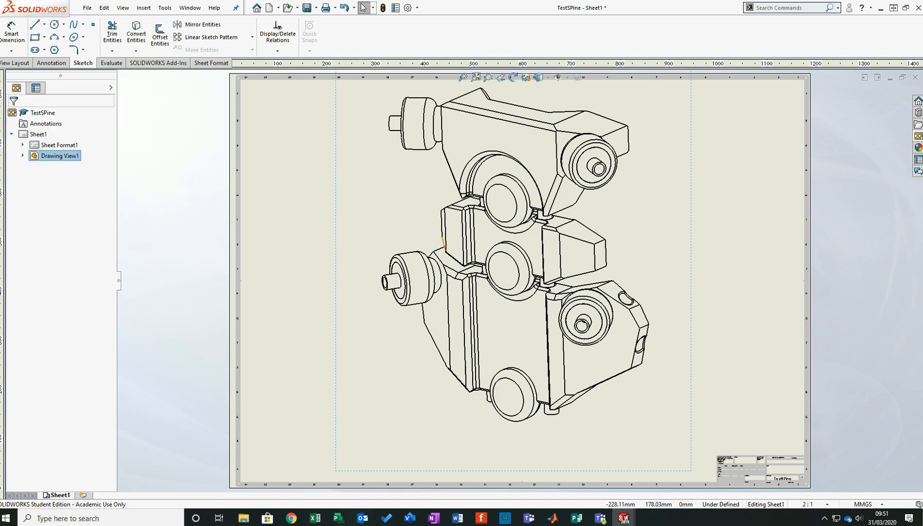
- Move the assembly view slightly down and right so the model sits centrally within the sheet border
key("f")
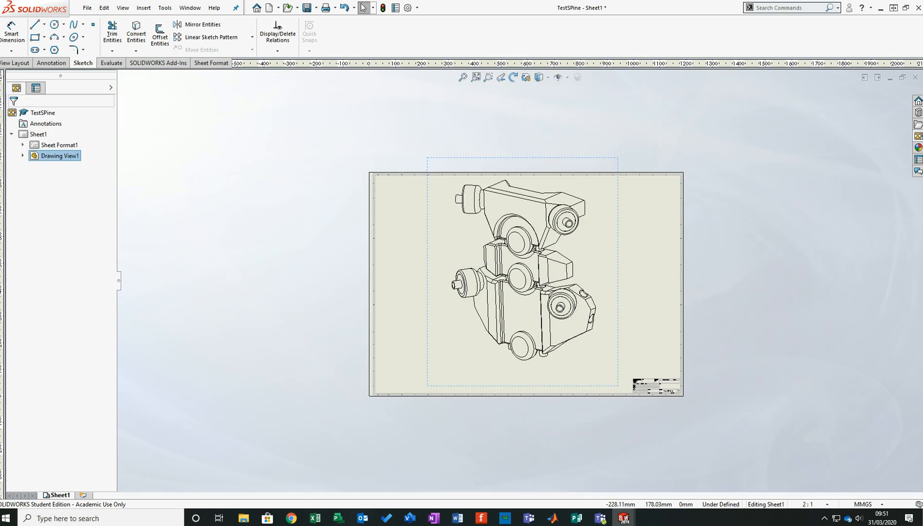
mouse_move(442, 247)
left_mouse_down()
mouse_move(435, 265)
mouse_move(446, 258)
left_mouse_up()
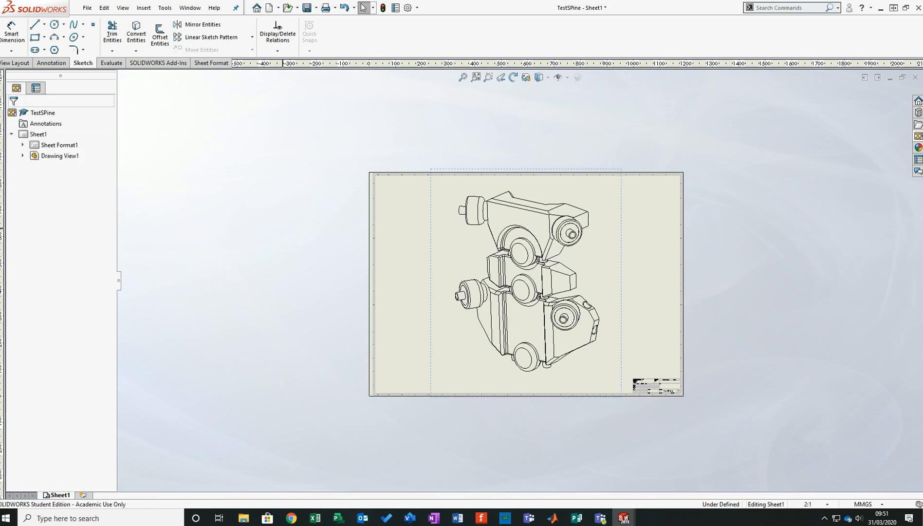
scroll(595, 254, "up", 2)
scroll(576, 260, "down", 4)
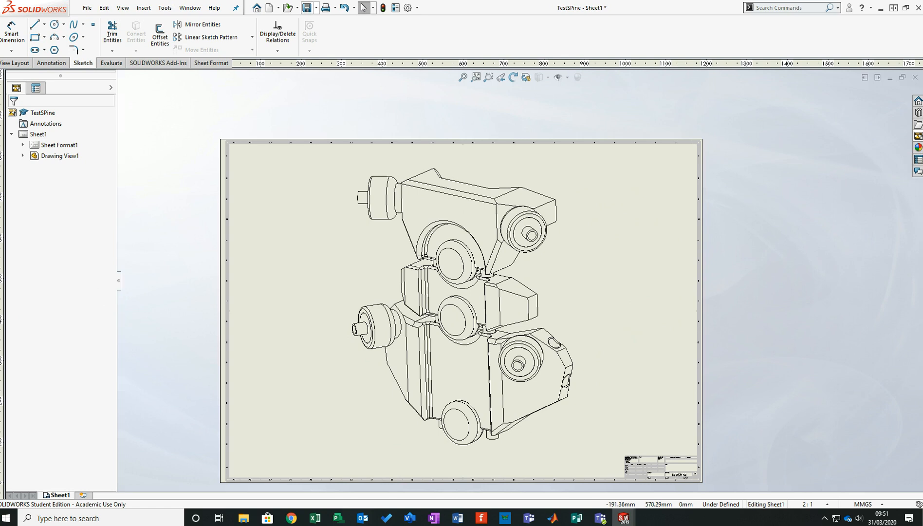
- Save the drawing as the DWG file TestSPine on the Desktop, accepting the view scale warning
left_click(316, 7)
left_click(327, 32)
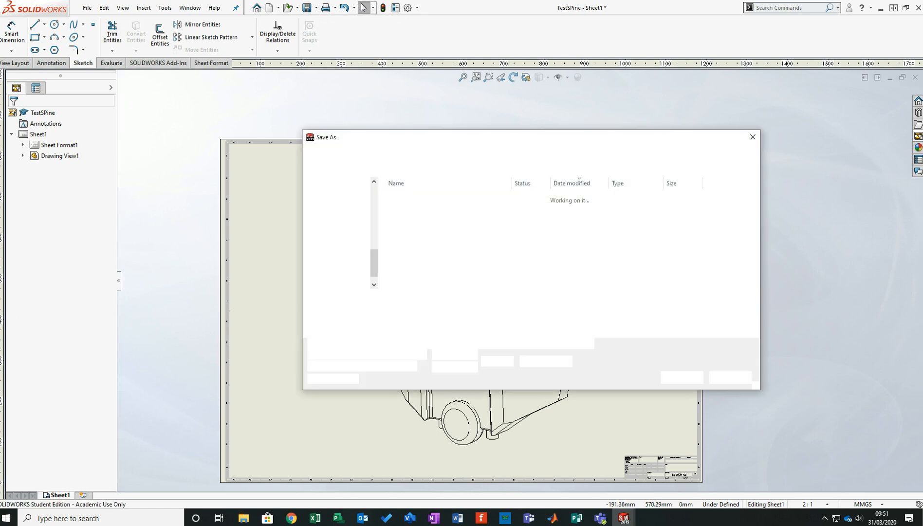
left_click(408, 312)
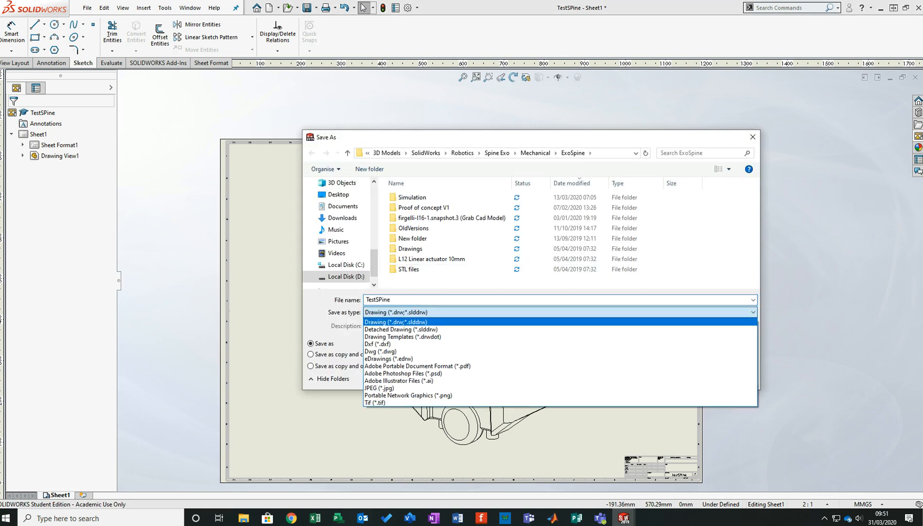
left_click(390, 351)
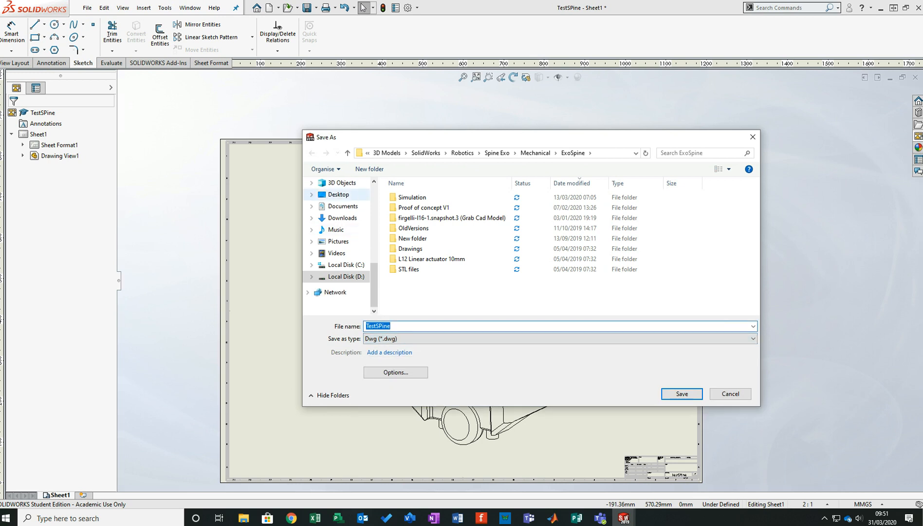
left_click(338, 194)
left_click(681, 393)
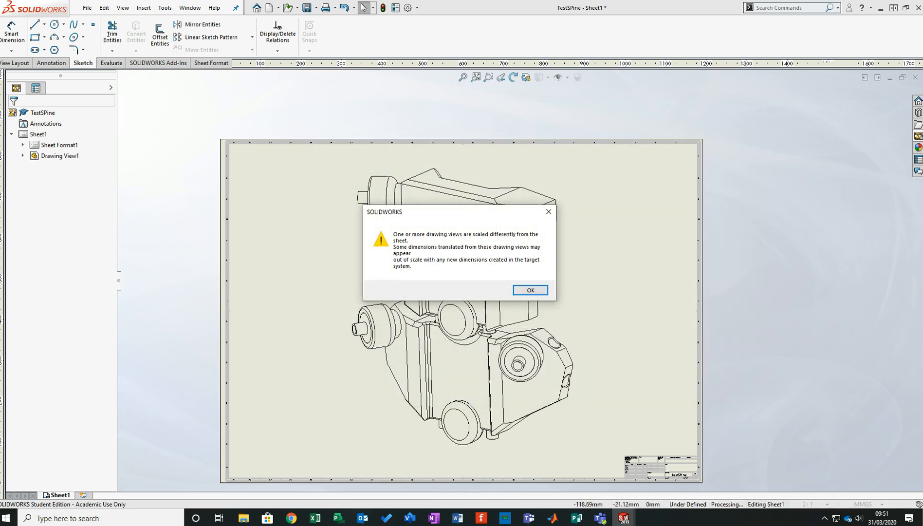
key("Return")
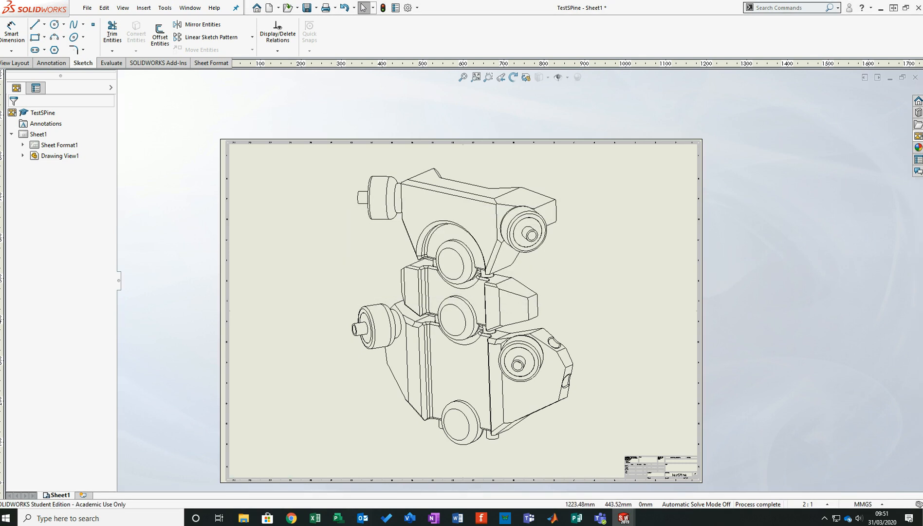
left_click_drag(681, 8, 0, 19)
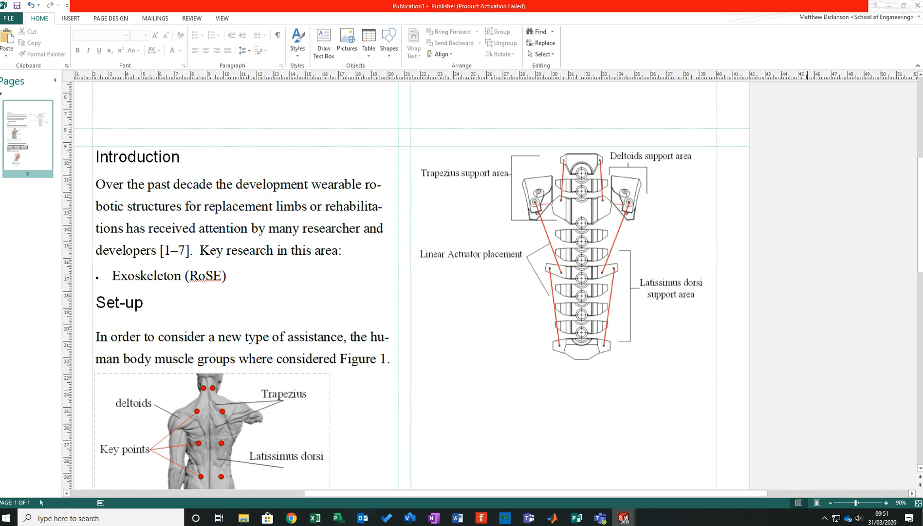
left_click(824, 518)
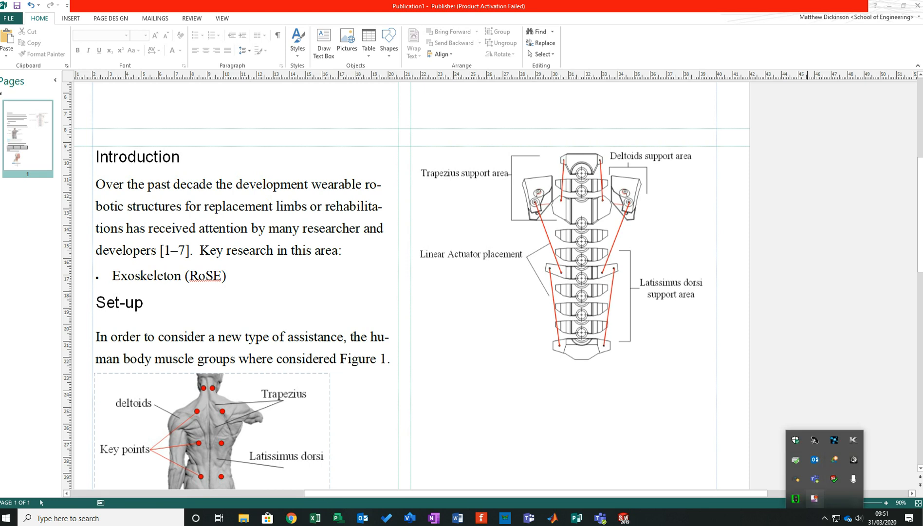
right_click(814, 498)
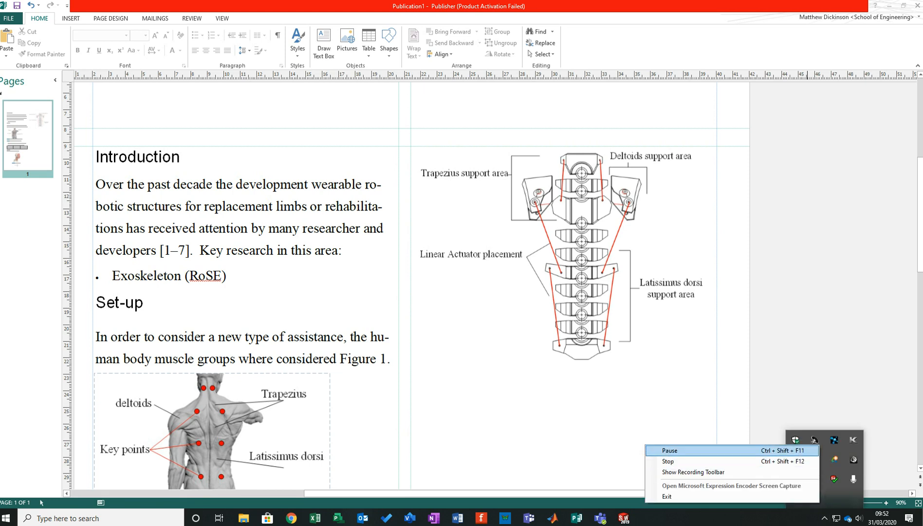
- Switch to Visio and insert the TestSPine CAD drawing from the Desktop onto the page with the default import settings
left_click(409, 518)
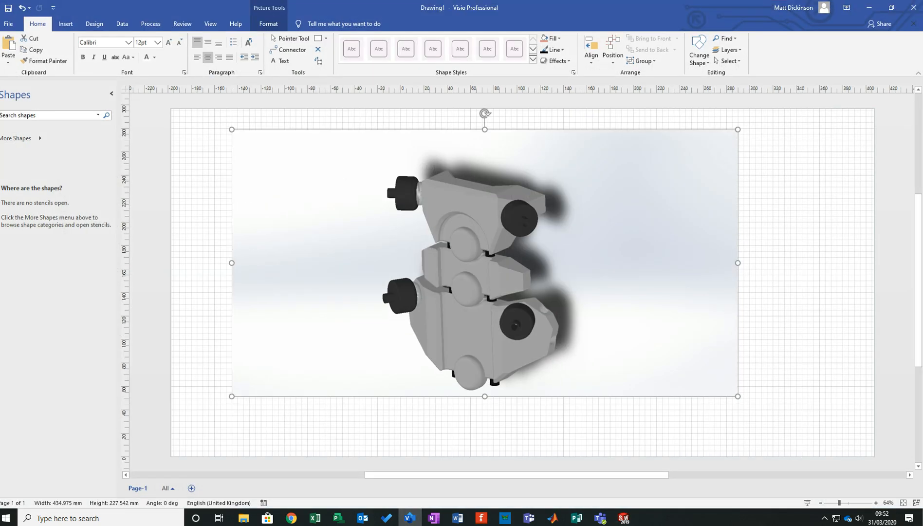
key("Escape")
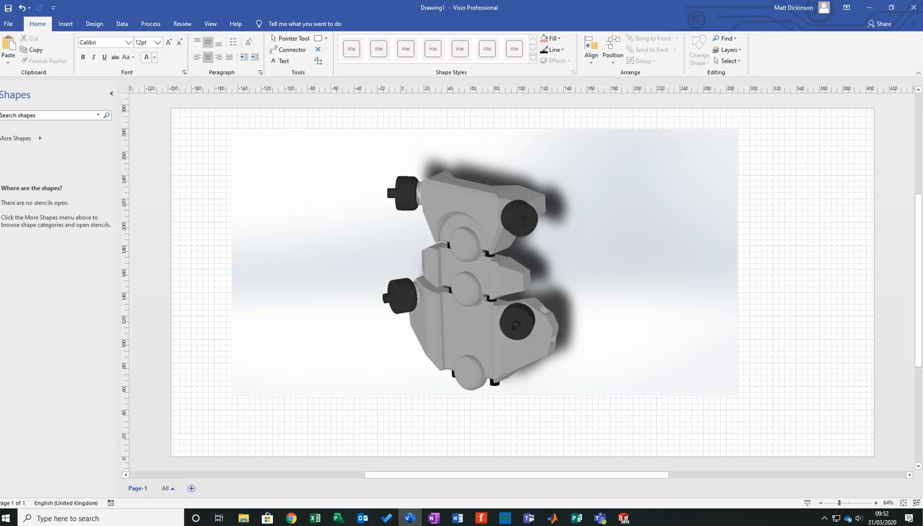
left_click(65, 24)
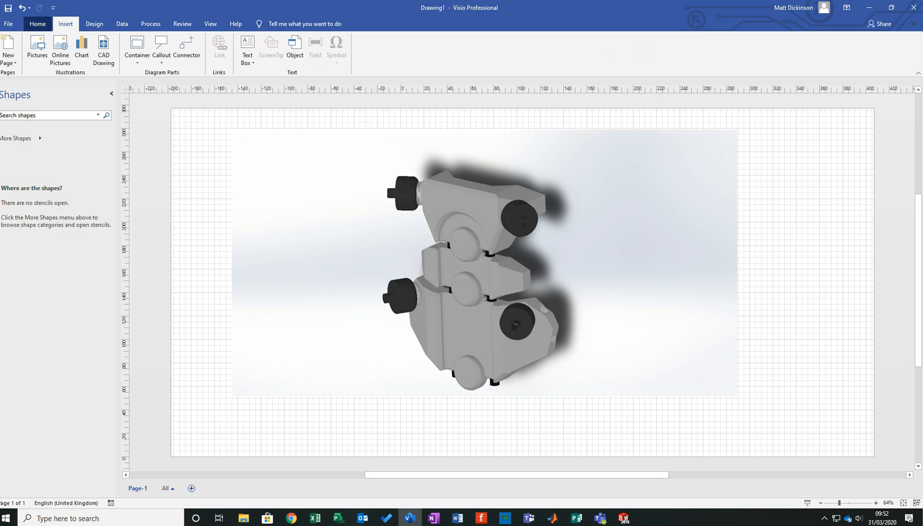
left_click(104, 48)
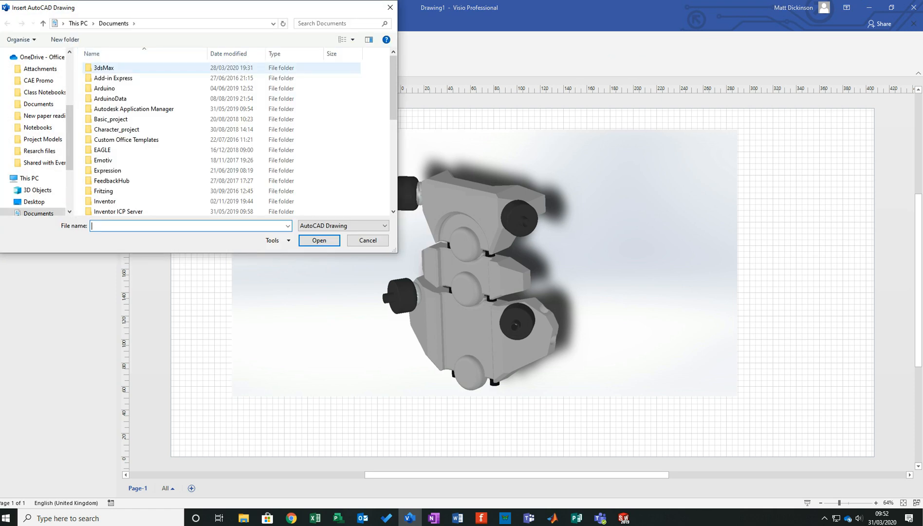
left_click(34, 201)
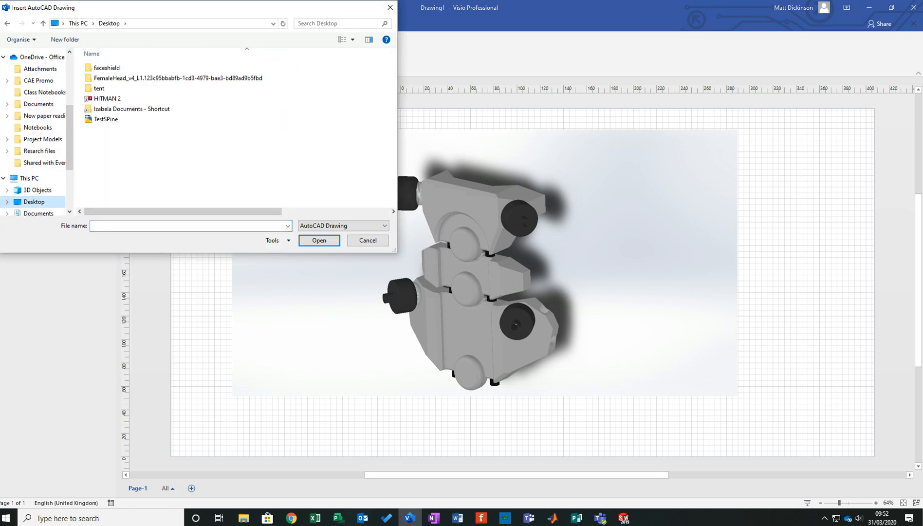
left_click(106, 119)
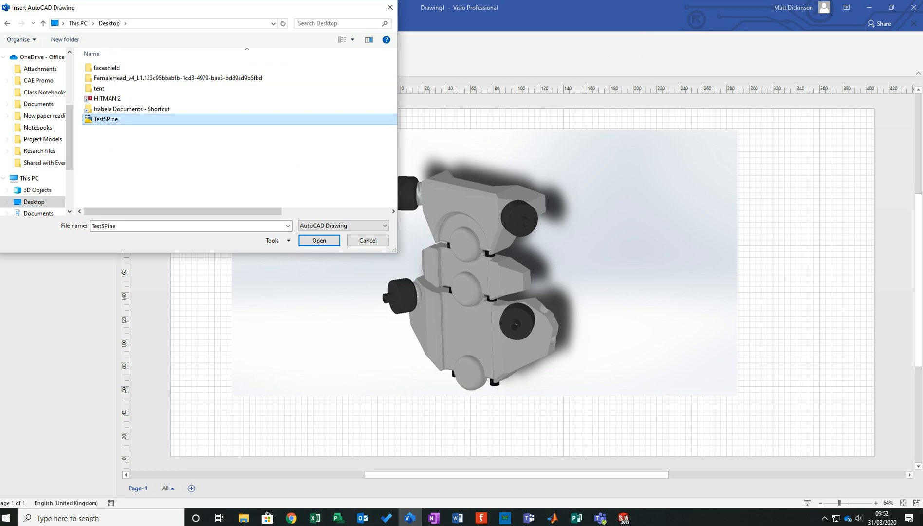
key("Return")
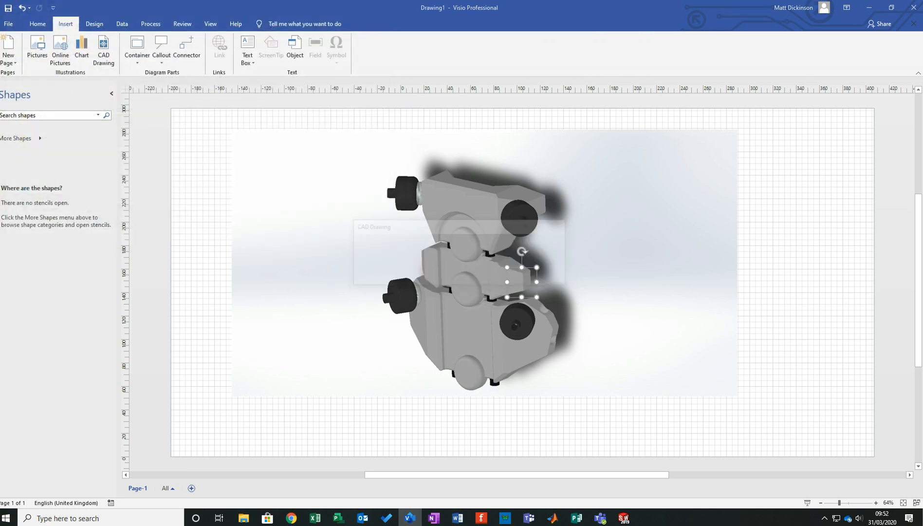
key("Return")
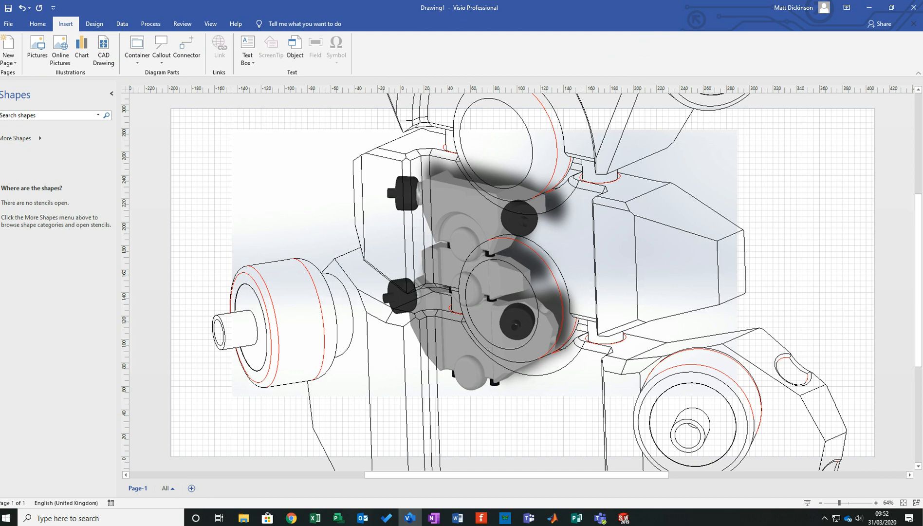
- Convert the inserted CAD drawing into editable Visio shapes, including both the 0 and FORMAT layers
scroll(521, 282, "down", 3)
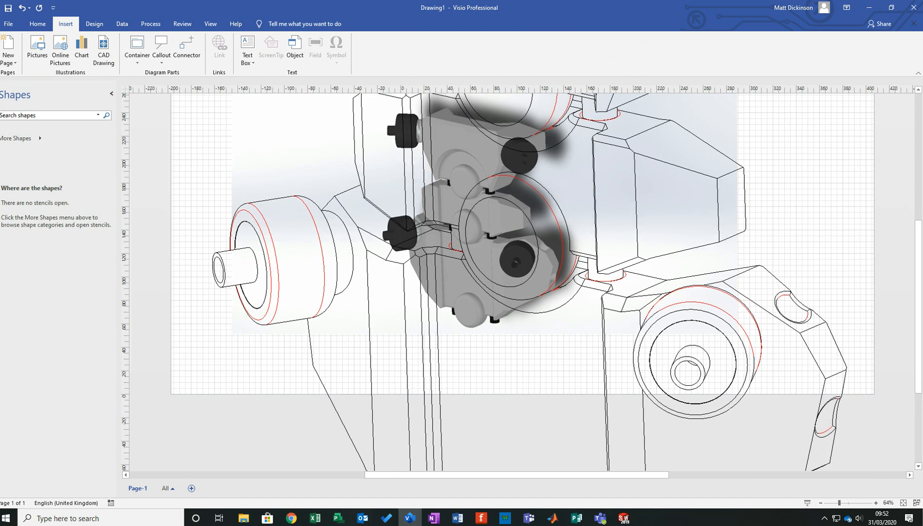
scroll(528, 298, "down", 5)
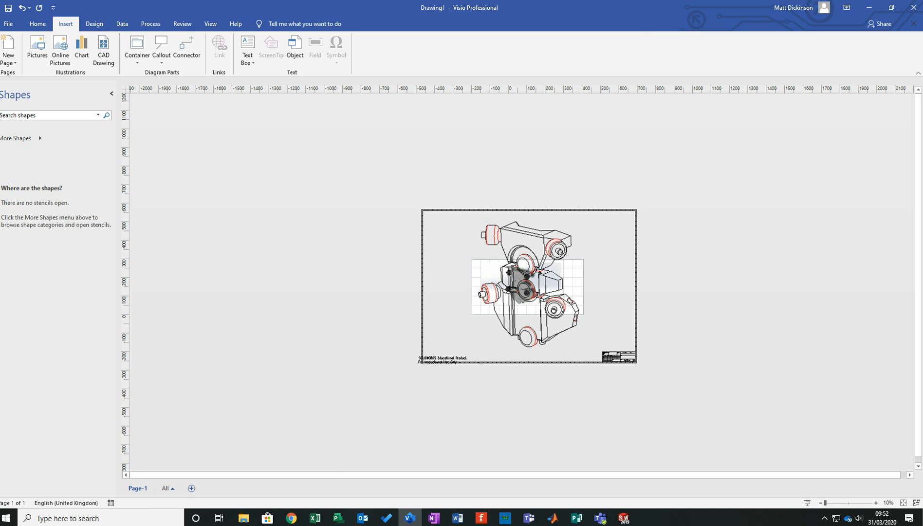
left_click(528, 291)
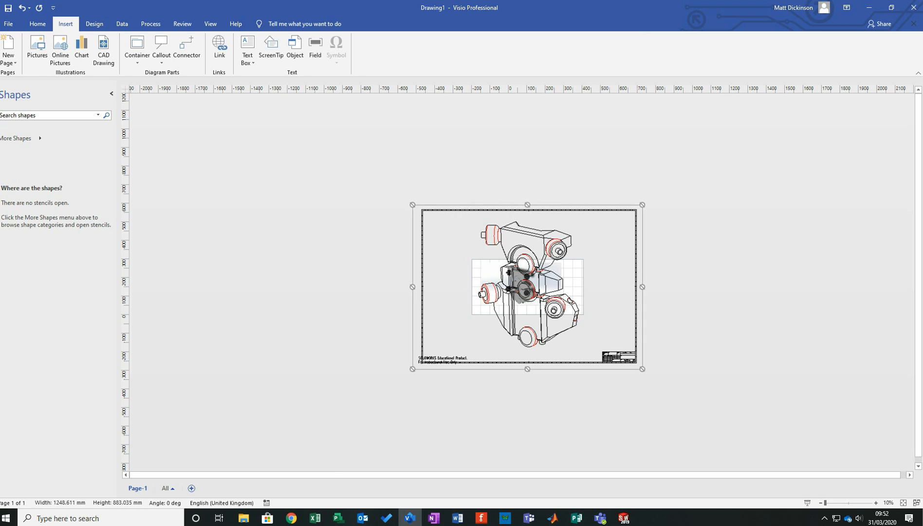
right_click(645, 353)
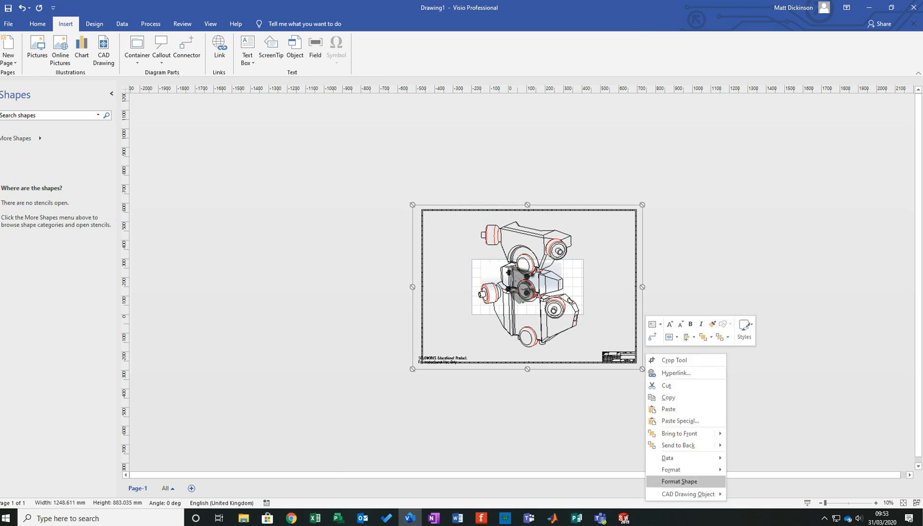
mouse_move(687, 494)
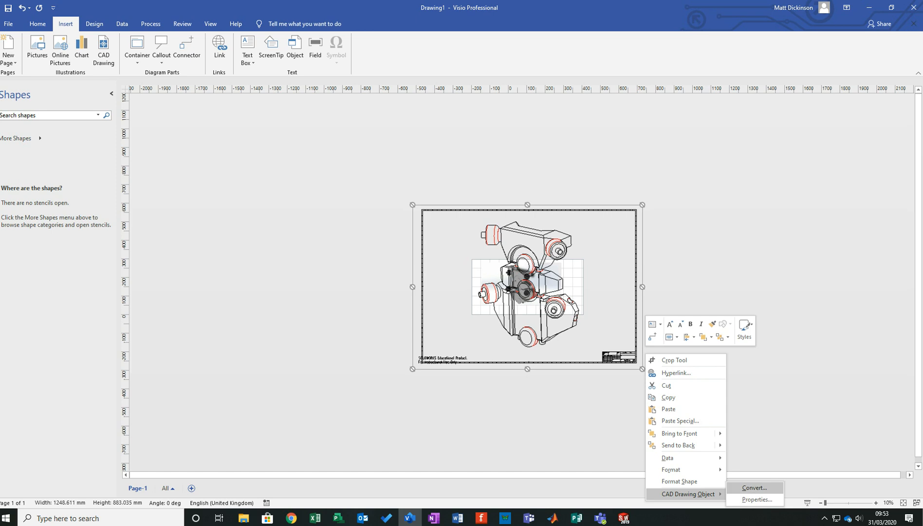
left_click(755, 487)
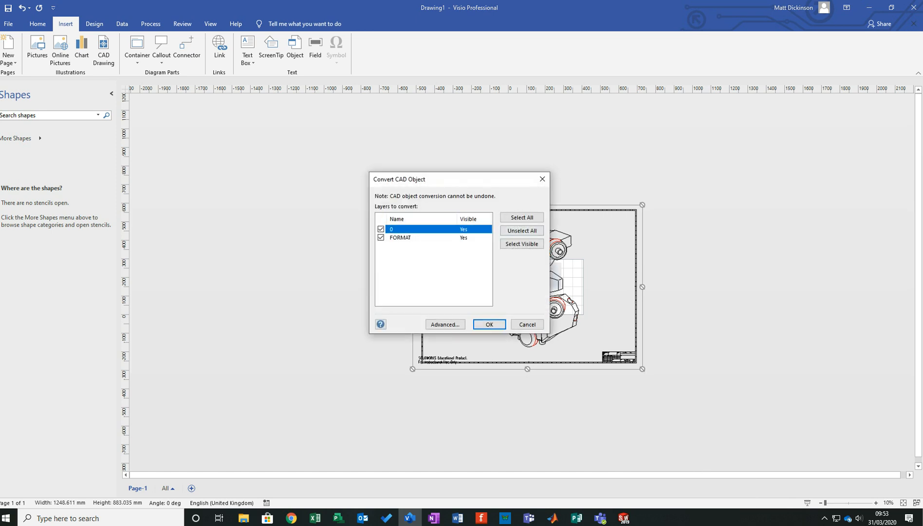
left_click(490, 324)
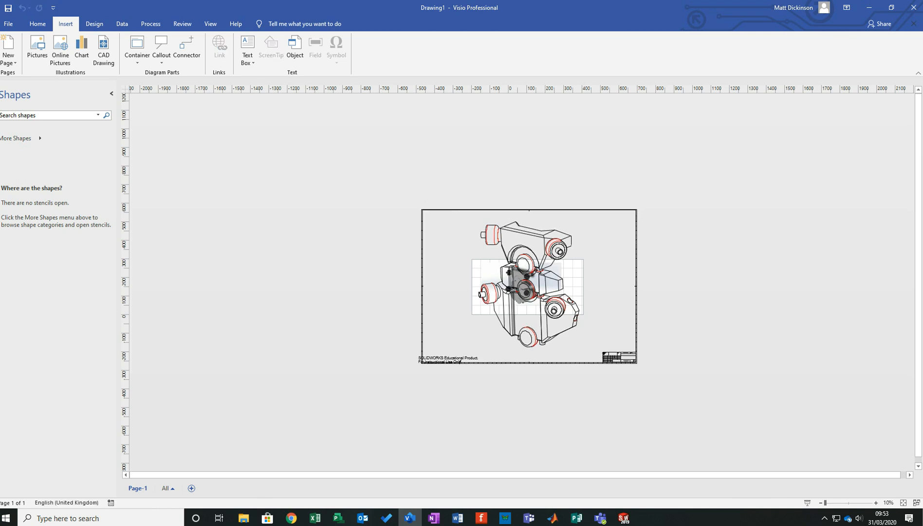
- Delete the sheet border, title block and SOLIDWORKS educational note so only the spine line drawing and rendered picture remain
mouse_move(691, 397)
left_mouse_down()
mouse_move(594, 395)
mouse_move(386, 345)
left_mouse_up()
key("Delete")
left_click_drag(708, 413, 623, 174)
key("Delete")
mouse_move(656, 211)
left_mouse_down()
mouse_move(352, 162)
mouse_move(462, 410)
left_mouse_up()
key("Delete")
key("Delete")
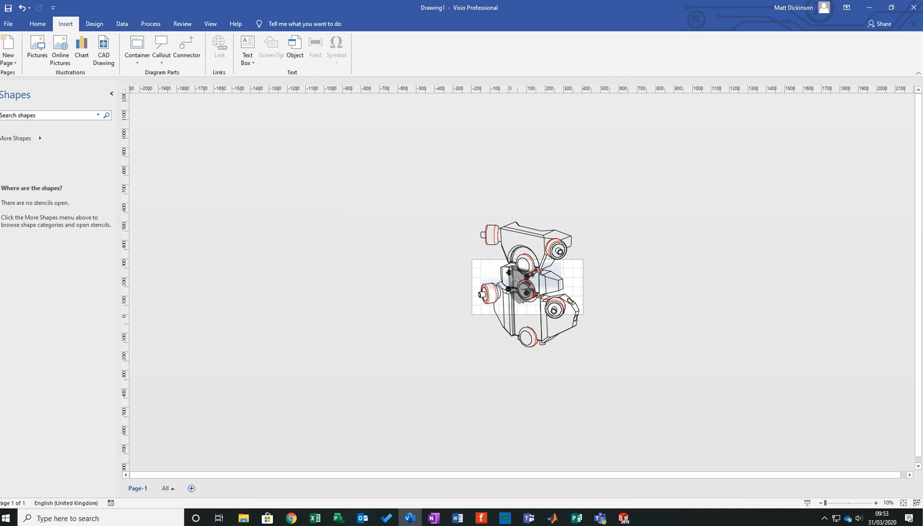
- Move the rendered picture clear of the line drawing, and shrink the whole line drawing and place it on the page beside the picture
mouse_move(521, 284)
left_mouse_down()
mouse_move(585, 294)
mouse_move(634, 279)
left_mouse_up()
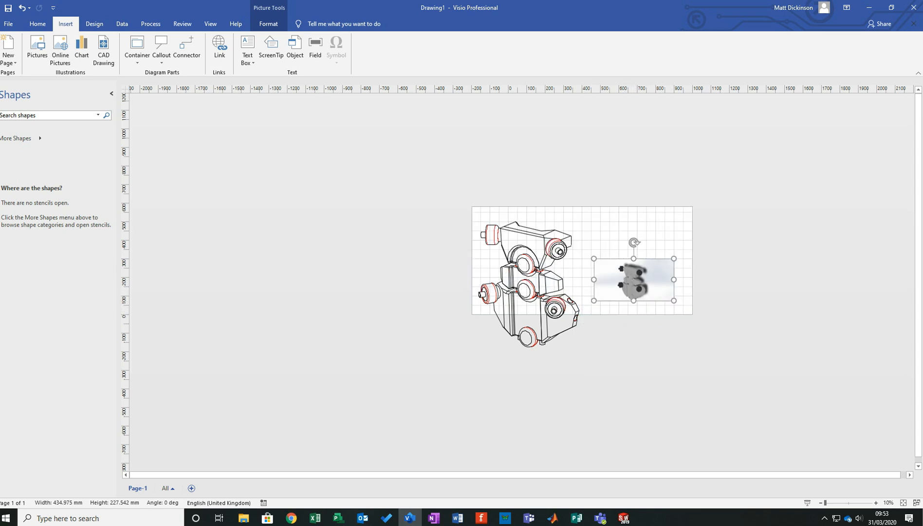
left_click_drag(422, 181, 586, 393)
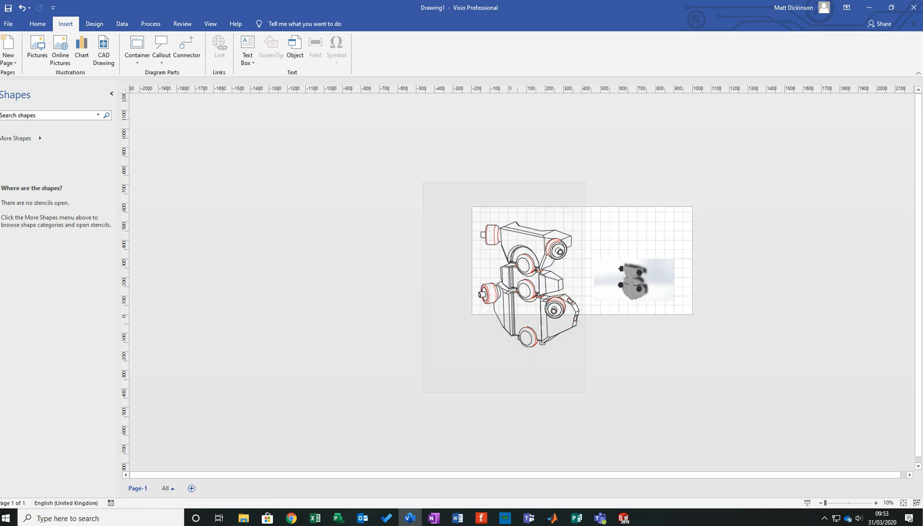
left_click_drag(586, 355, 532, 286)
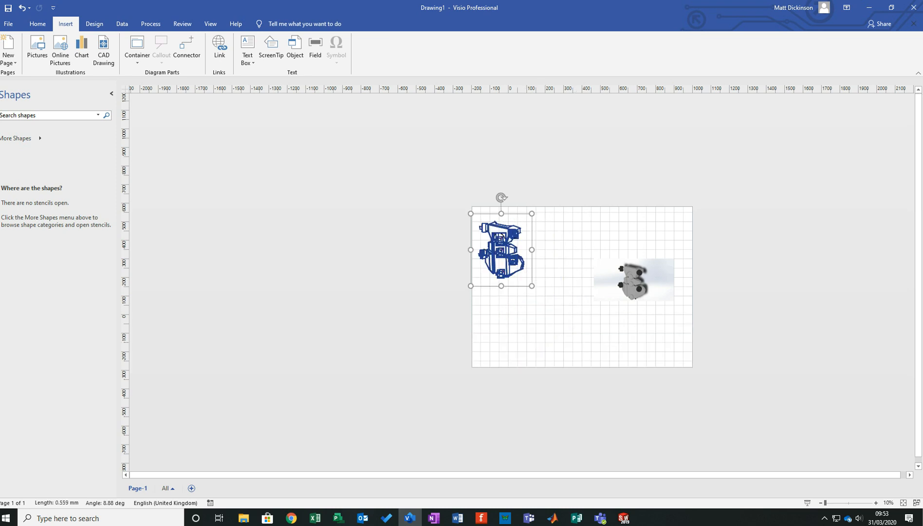
mouse_move(504, 251)
left_mouse_down()
mouse_move(528, 288)
mouse_move(566, 288)
left_mouse_up()
key("Escape")
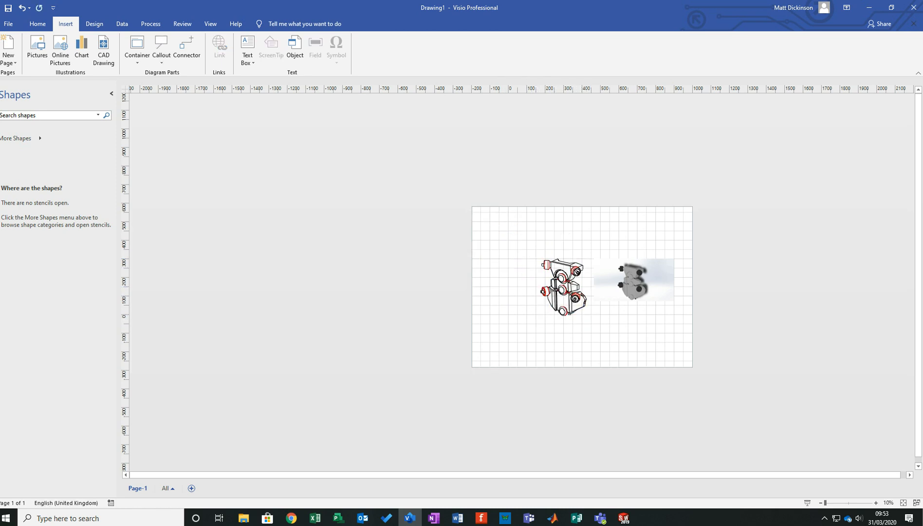
- Enlarge the rendered picture to about 730 mm wide and align it level with the line drawing for a side-by-side comparison
scroll(588, 295, "up", 5, "ctrl")
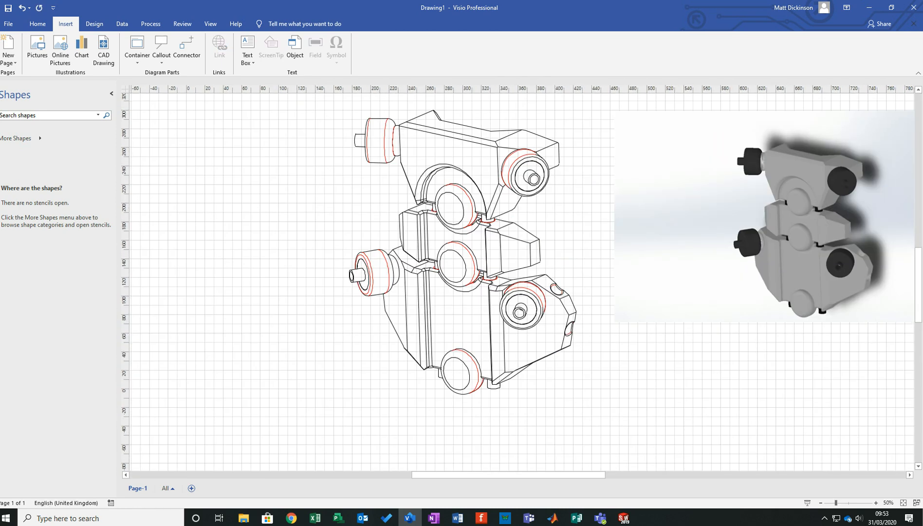
left_click(710, 232)
left_click_drag(613, 322, 342, 465)
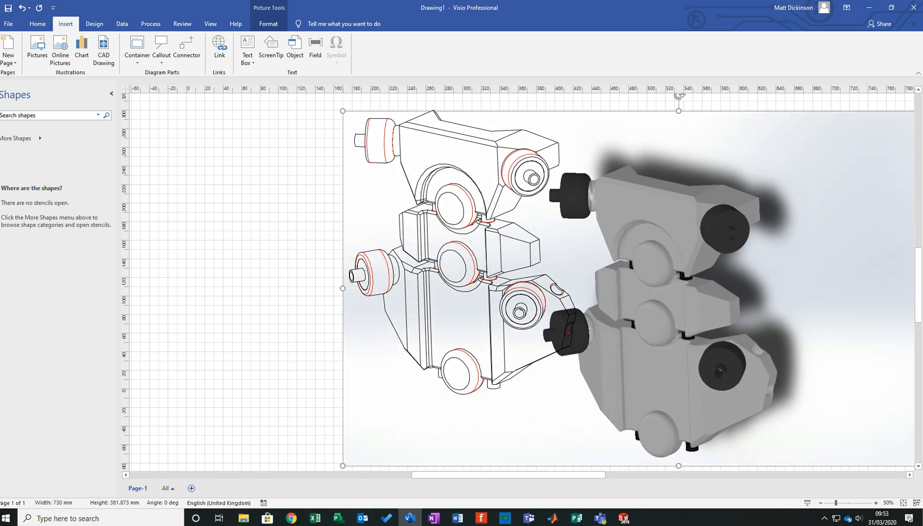
left_click_drag(653, 301, 708, 310)
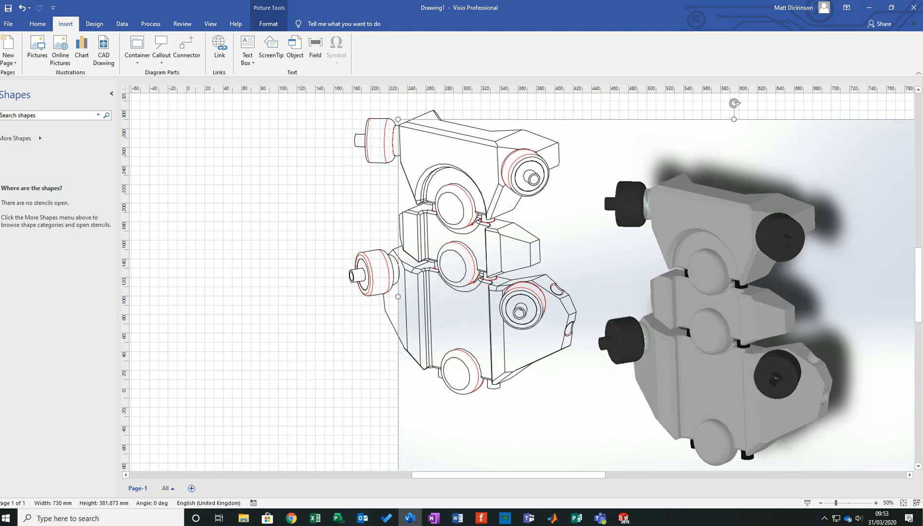
left_click_drag(707, 310, 698, 245)
key("Escape")
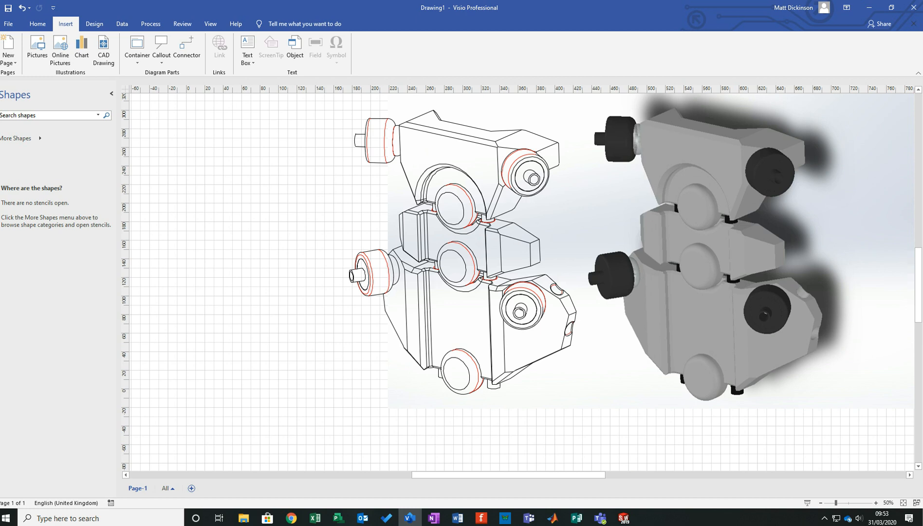
- Clear the rendered picture away from the line drawing
left_click_drag(698, 244, 850, 252)
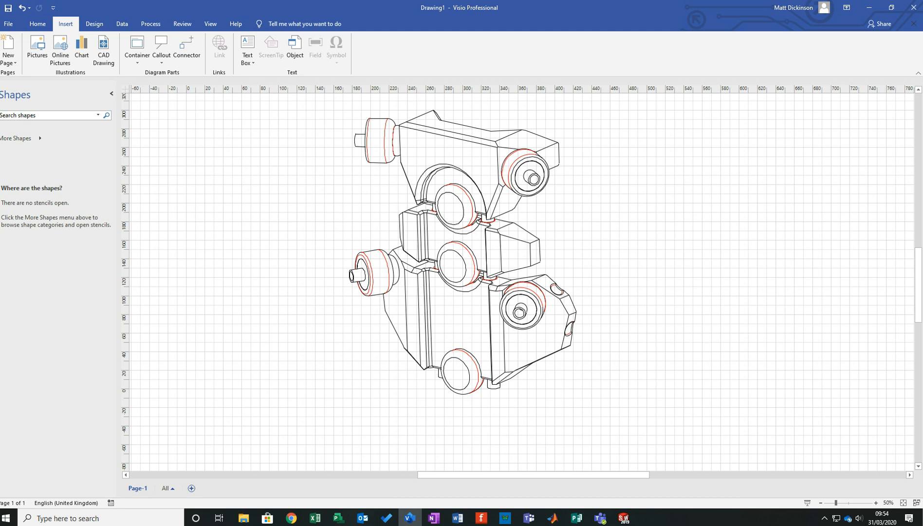
- Try to add a callout to the line drawing and pull its pointer out beyond the lower wheel
left_click(94, 23)
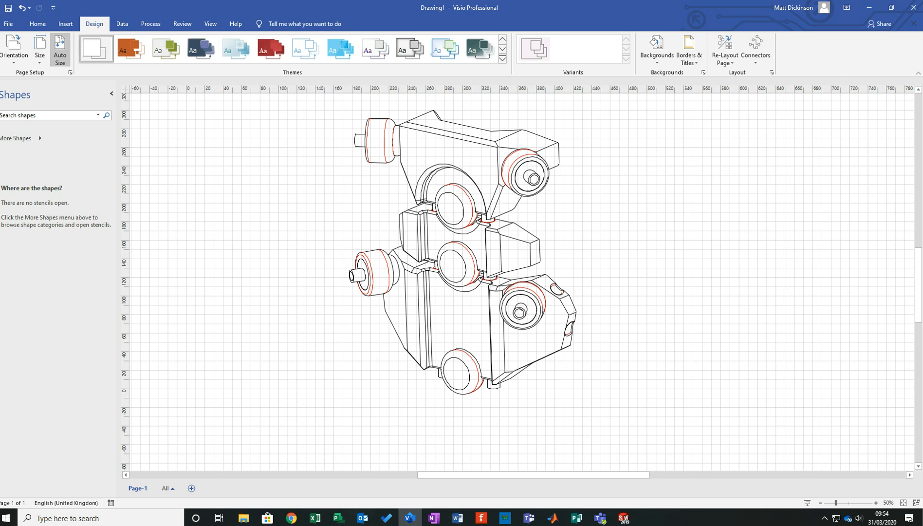
left_click(65, 23)
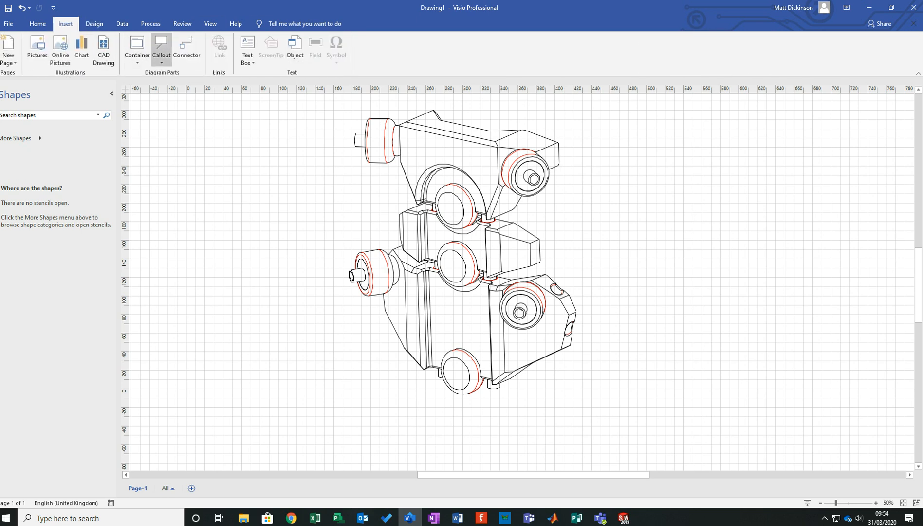
left_click(161, 49)
left_click(172, 84)
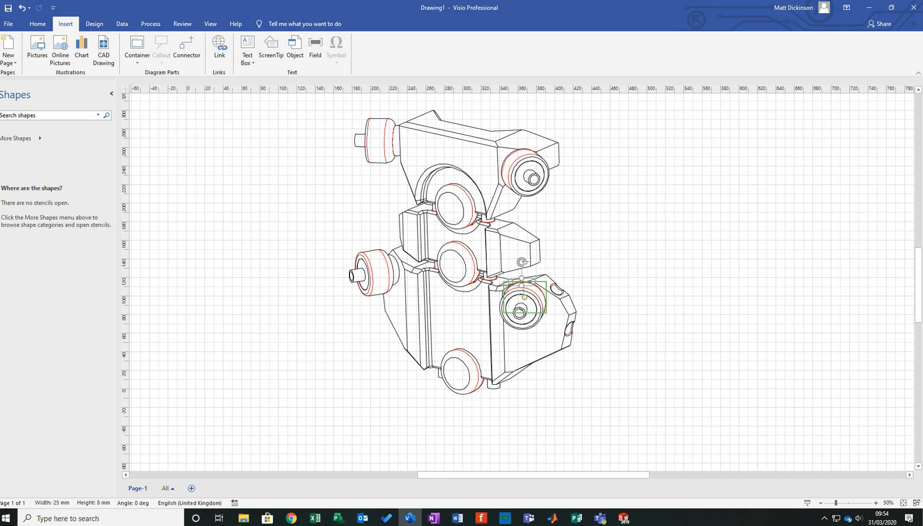
left_click_drag(619, 165, 605, 171)
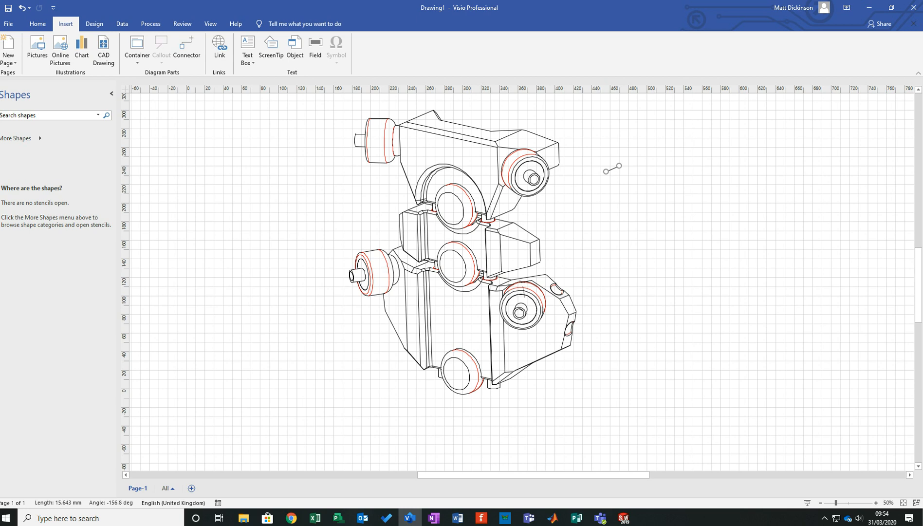
left_click(524, 290)
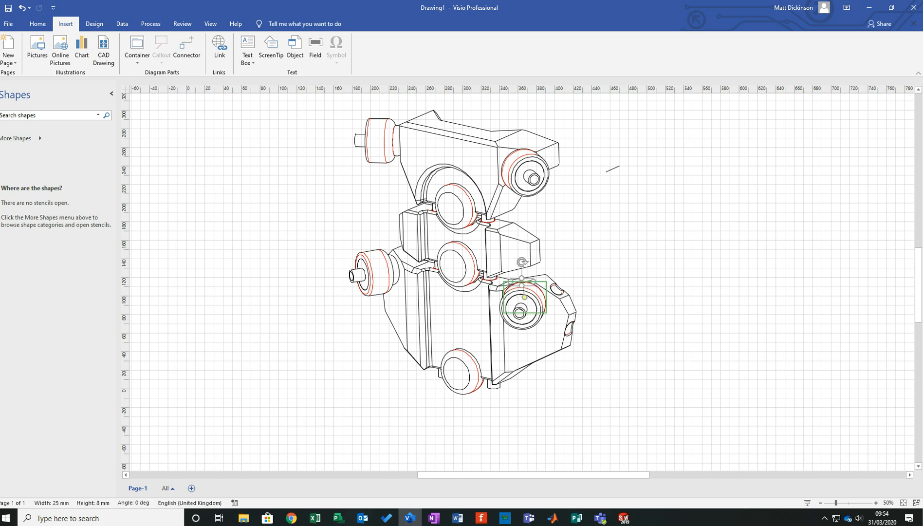
left_click_drag(524, 297, 283, 251)
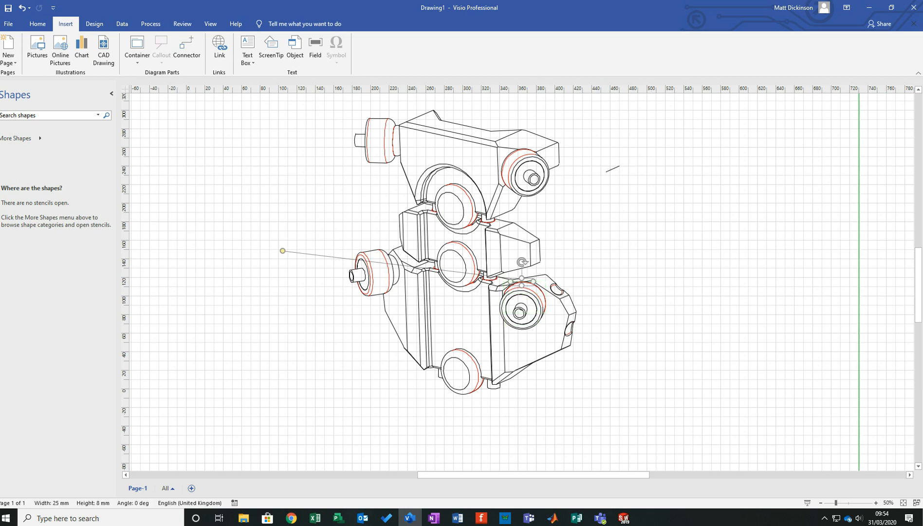
key("ctrl+z")
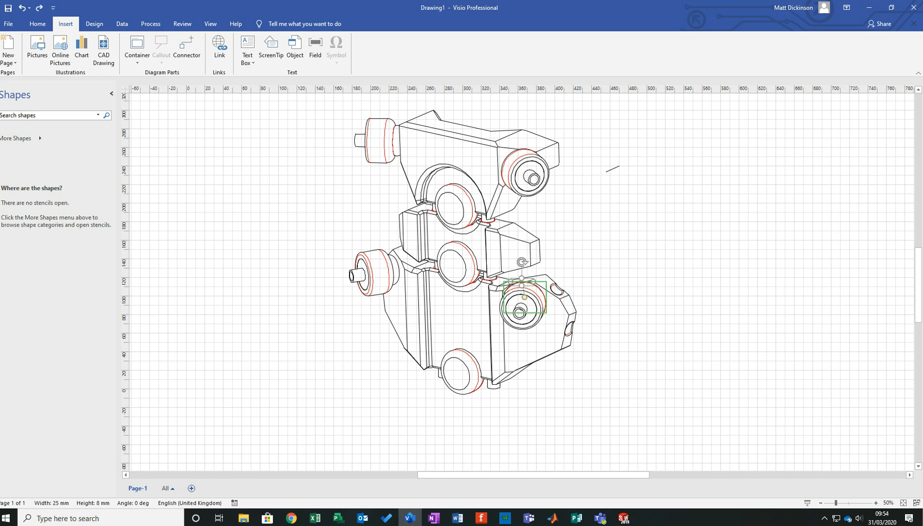
- Delete the trial callout and undo the move of the short line segment pulled out of the line drawing
key("Delete")
left_click(613, 168)
key("ctrl+z")
key("ctrl+z")
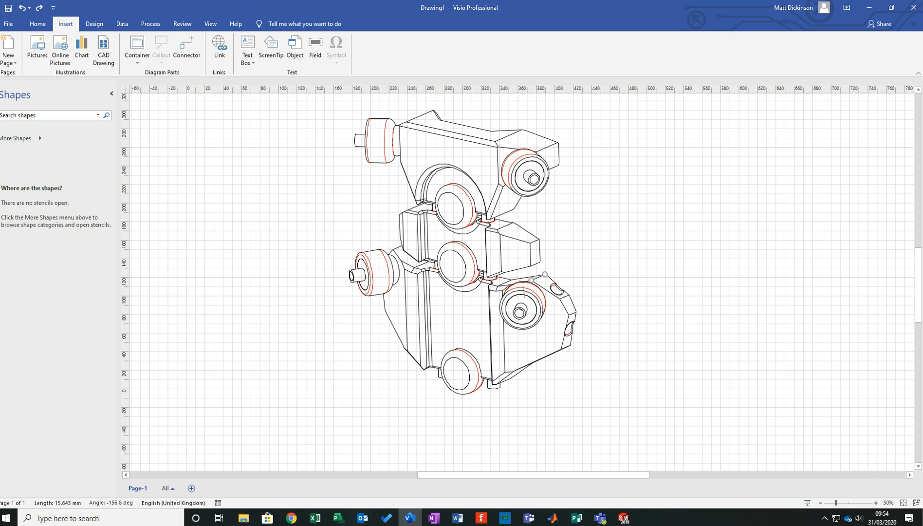
key("Delete")
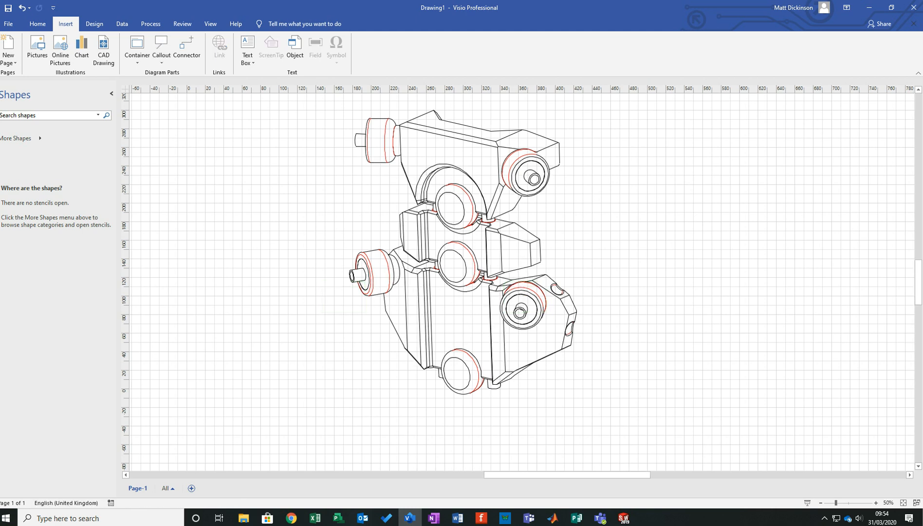
- Draw a straight leader line about 128 mm long from the upper spine body to the blank area right of the line drawing
left_click(38, 23)
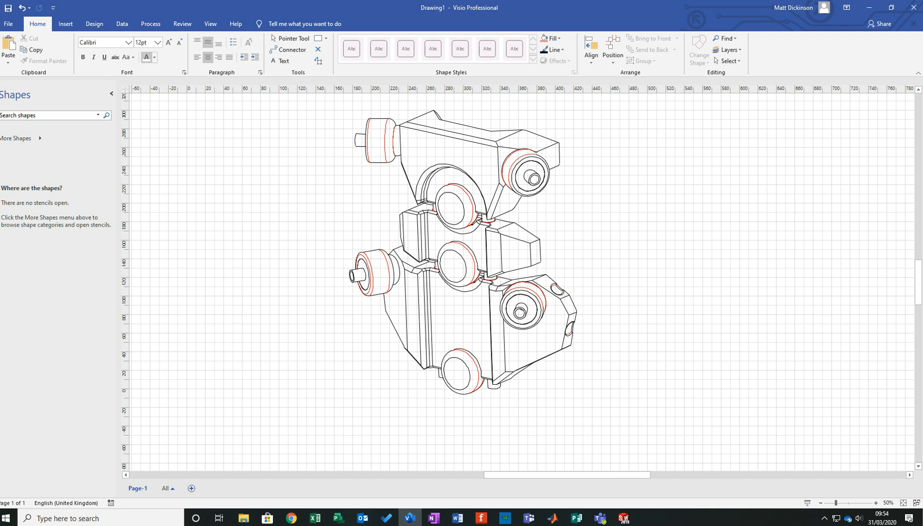
left_click(325, 38)
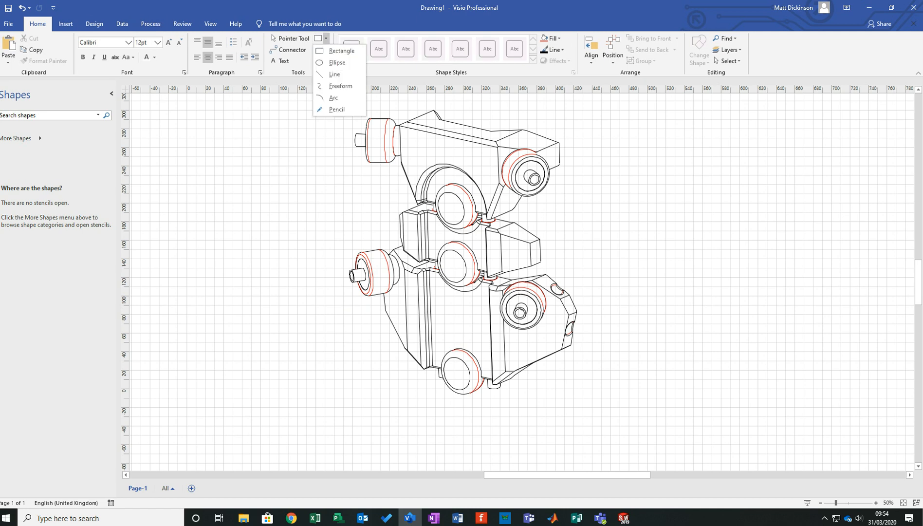
left_click(334, 74)
mouse_move(482, 166)
left_mouse_down()
mouse_move(555, 218)
mouse_move(592, 206)
left_mouse_up()
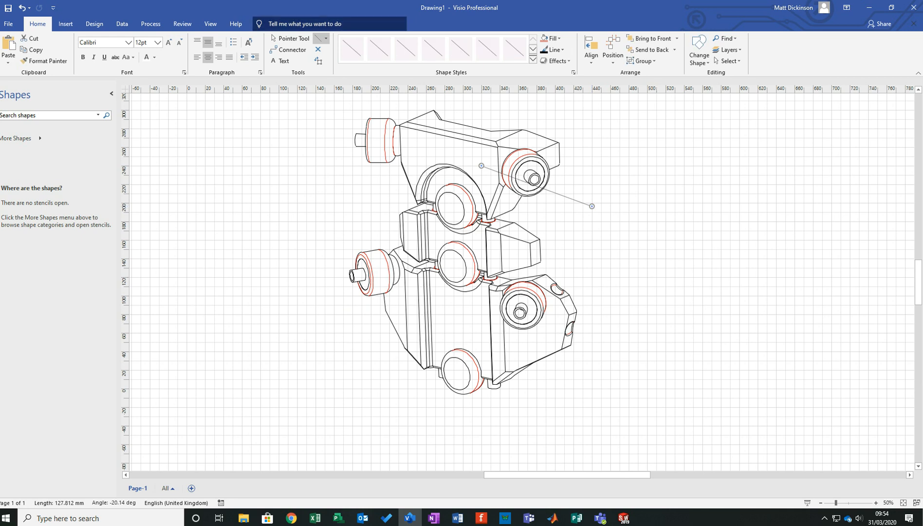
left_click(280, 61)
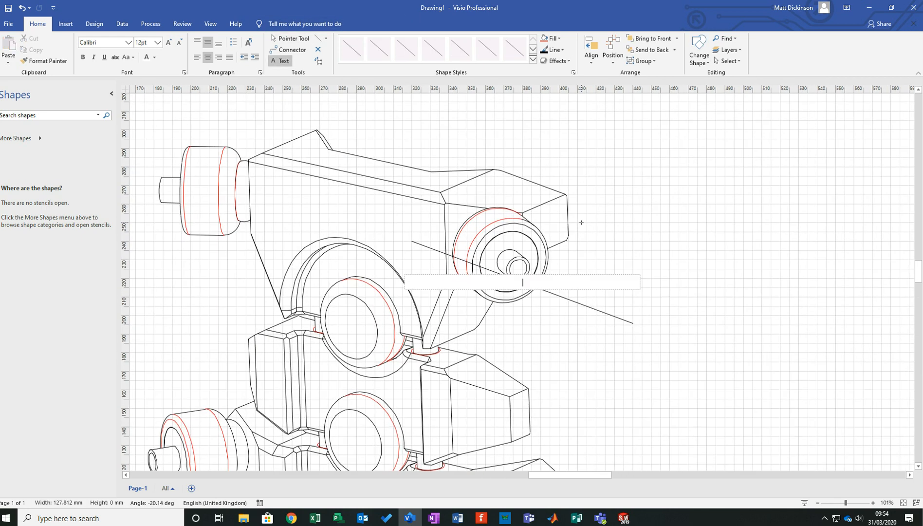
key("Escape")
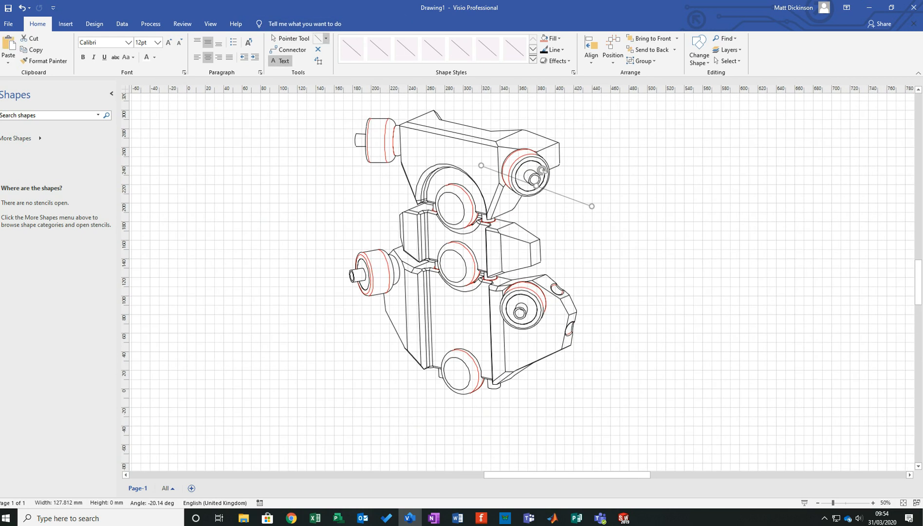
left_click(325, 38)
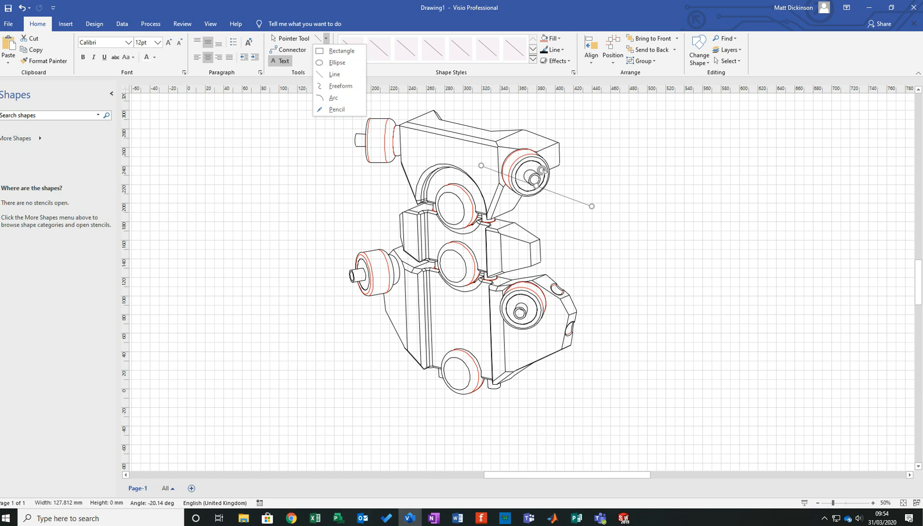
left_click(288, 101)
left_click(288, 100)
- Add a text box about 135 mm by 16 mm at the leader line's outer end, reading "top"
left_click(280, 60)
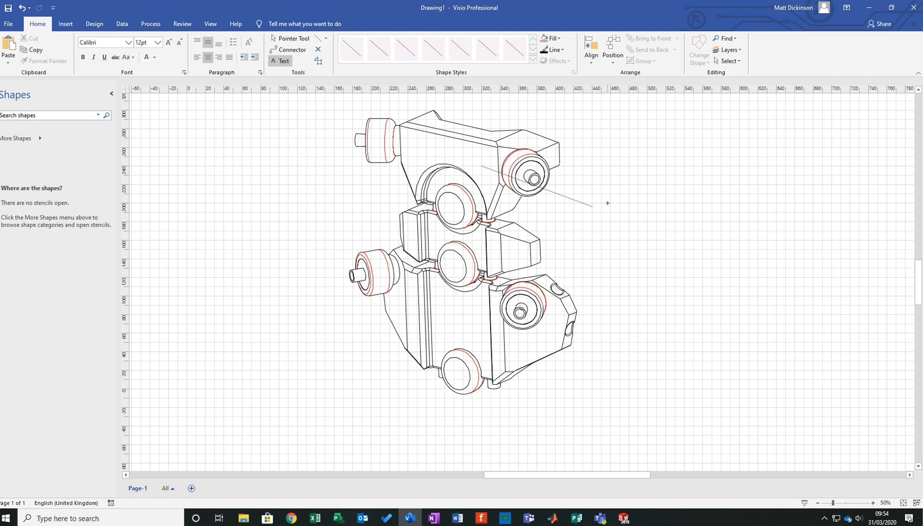
mouse_move(592, 194)
left_mouse_down()
mouse_move(601, 208)
mouse_move(721, 210)
left_mouse_up()
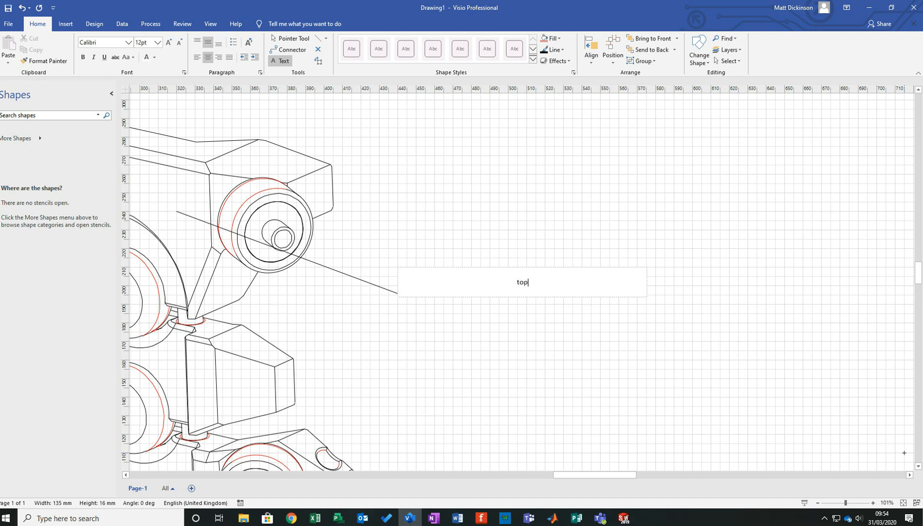
key("Escape")
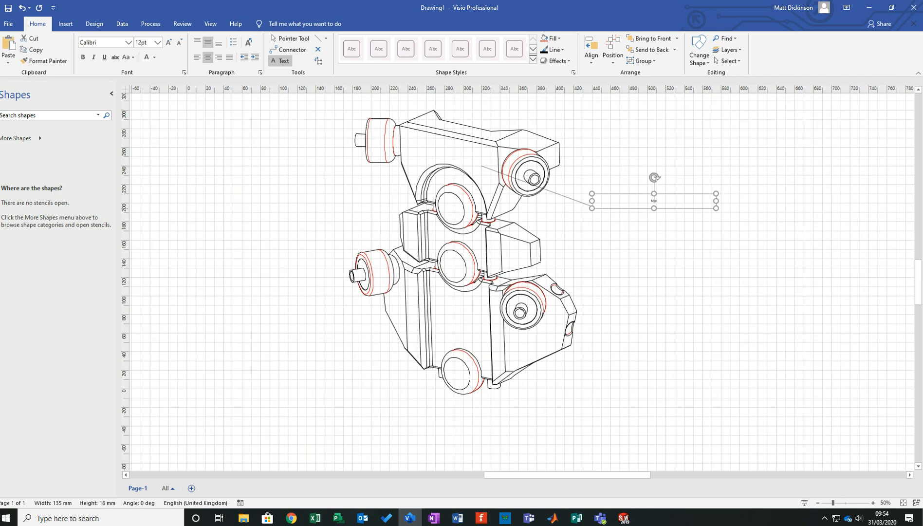
- Format the "top" label in Times New Roman at 60 pt and narrow its text box so the word sits beside the leader's end
key("Escape")
key("ctrl+1")
left_click(654, 200)
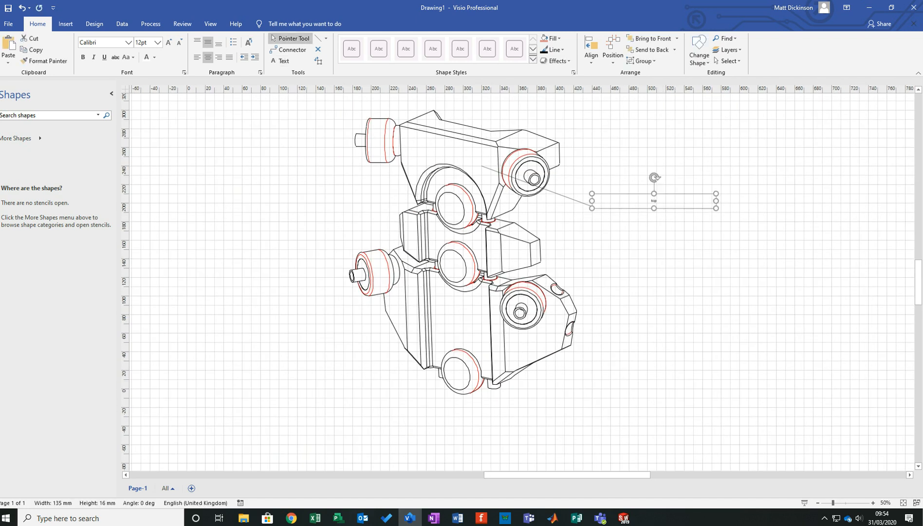
left_click(128, 42)
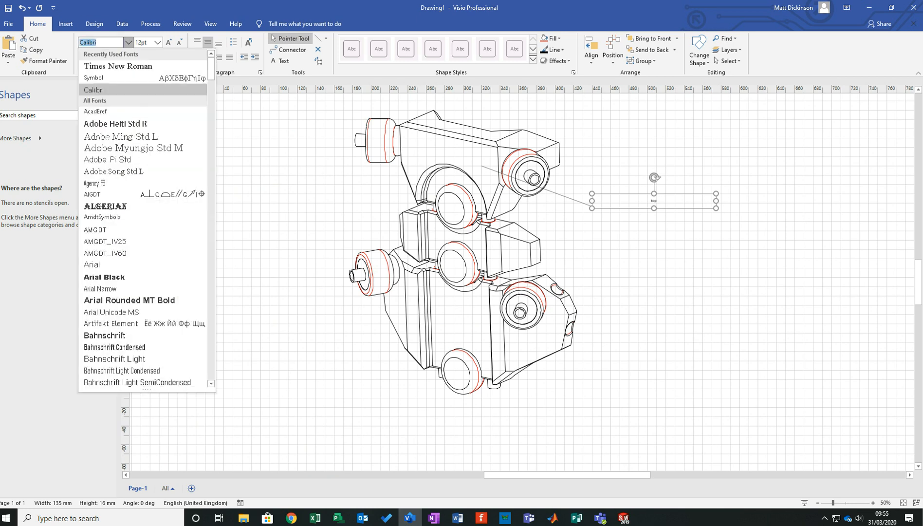
left_click(112, 60)
left_click(157, 42)
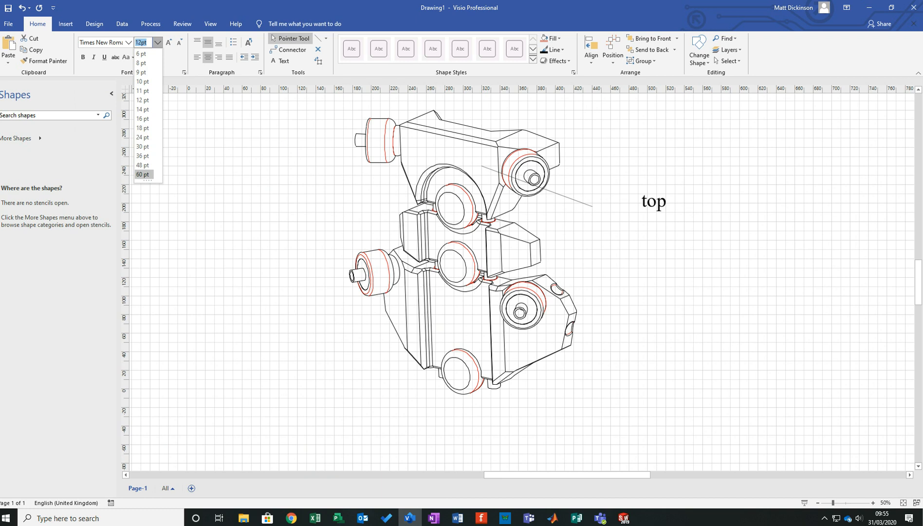
key("Return")
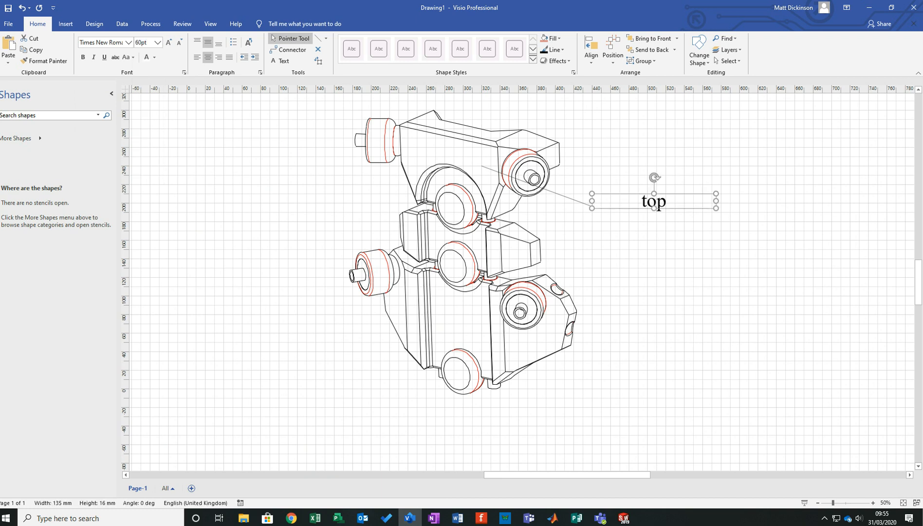
left_click_drag(716, 201, 626, 201)
key("Escape")
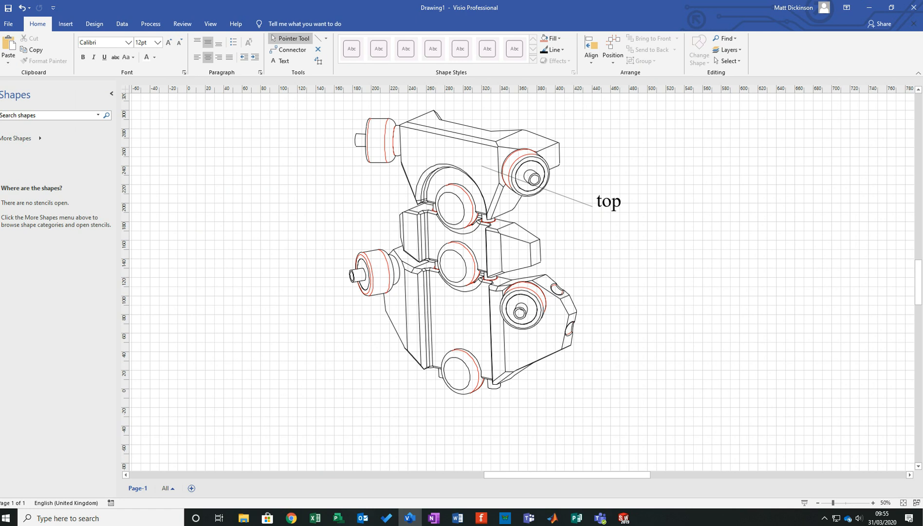
- Group the entire line drawing together with its leader line and "top" label
mouse_move(292, 105)
left_mouse_down()
mouse_move(780, 394)
mouse_move(743, 419)
left_mouse_up()
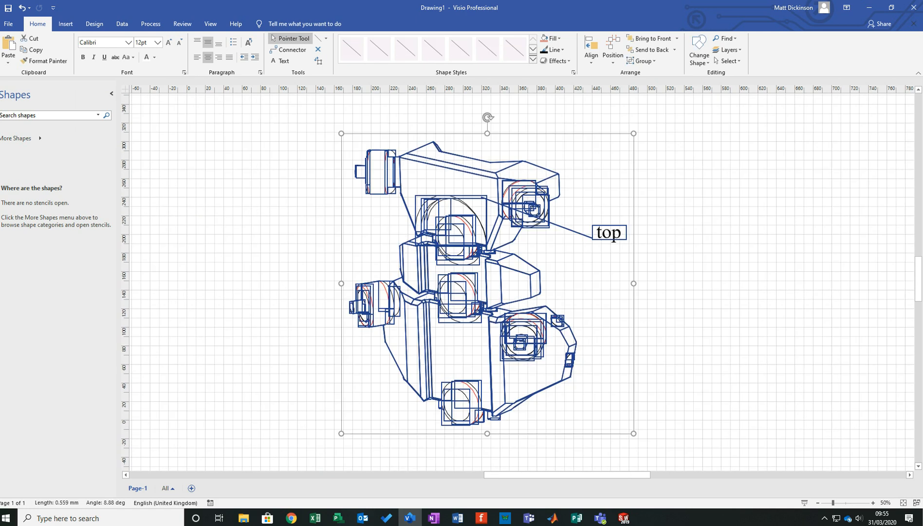
right_click(468, 172)
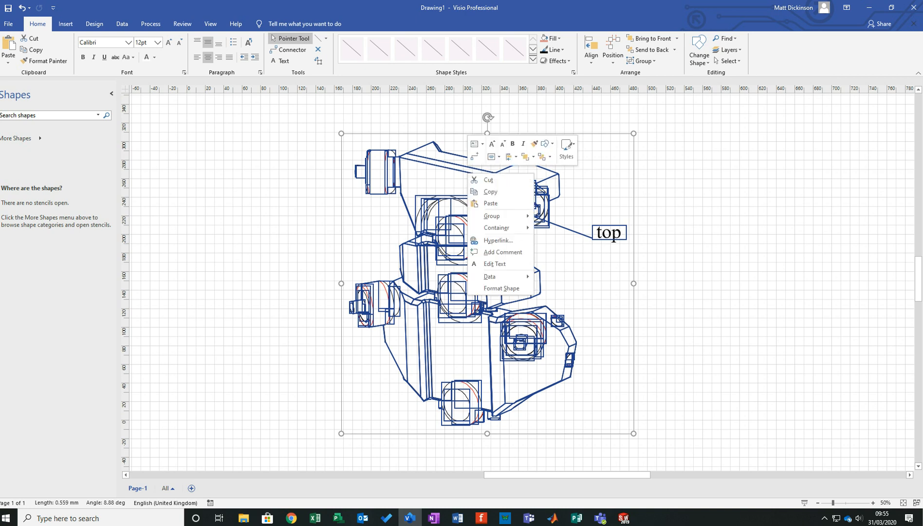
mouse_move(501, 215)
left_click(557, 217)
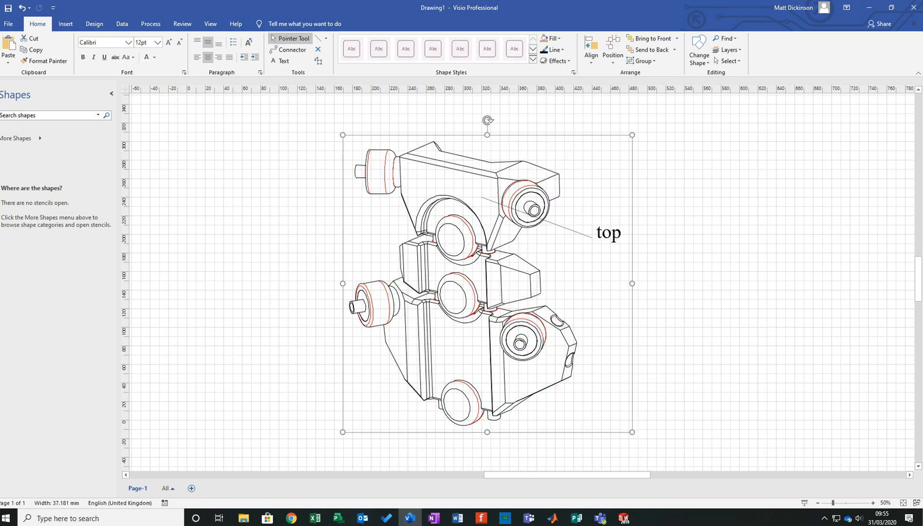
key("Escape")
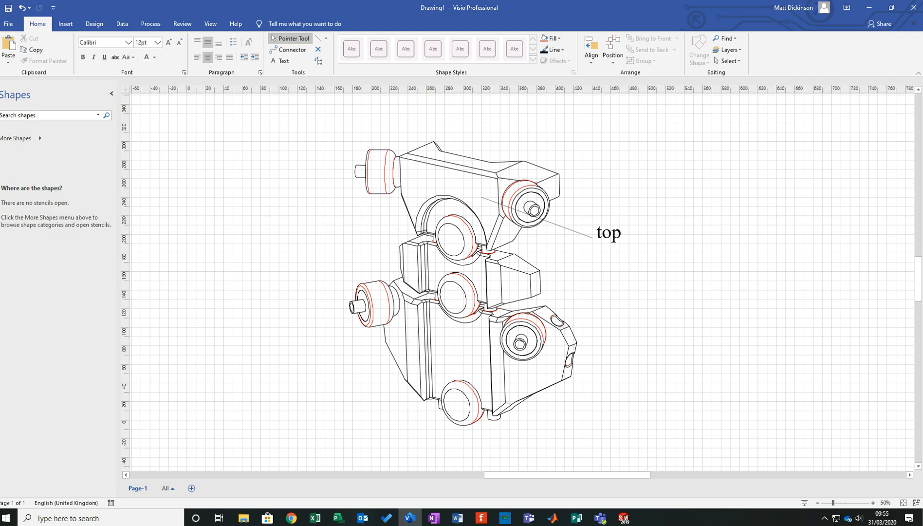
- Save the labelled drawing to the Desktop as an Enhanced Metafile named Drawing1
left_click(8, 23)
left_click(26, 154)
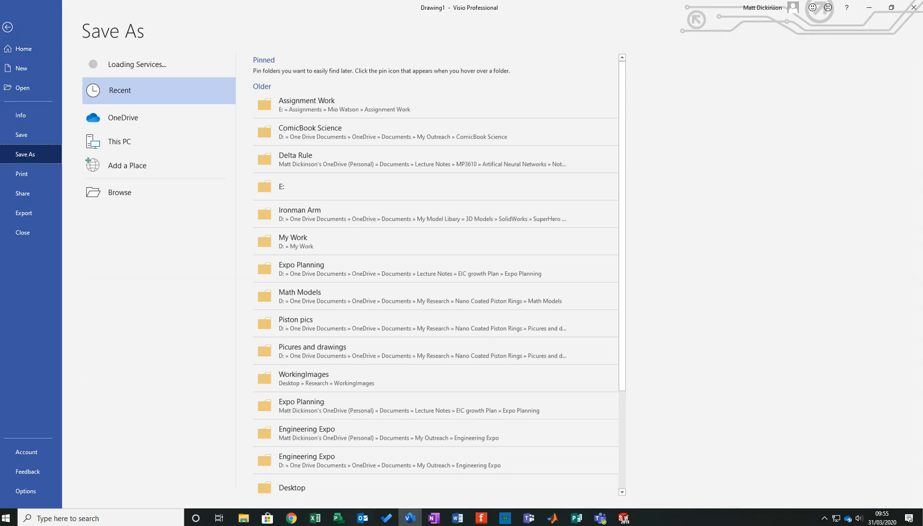
left_click(146, 191)
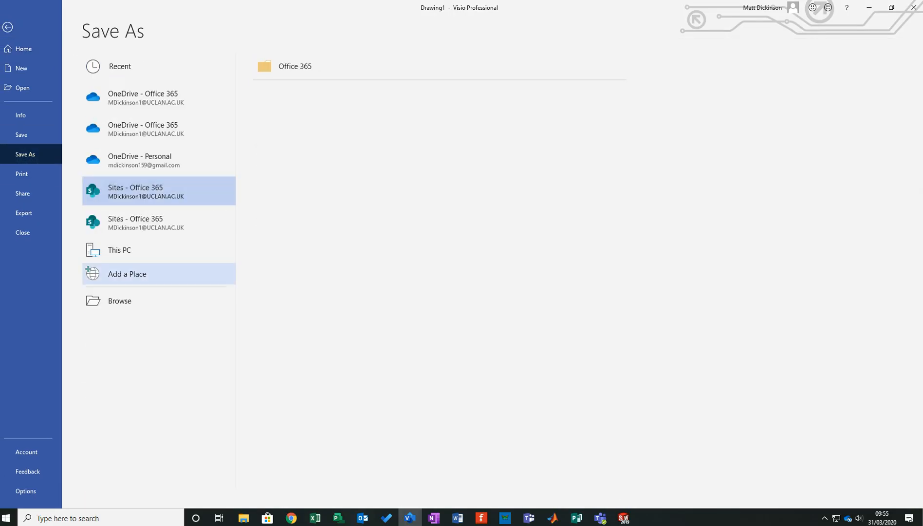
left_click(119, 300)
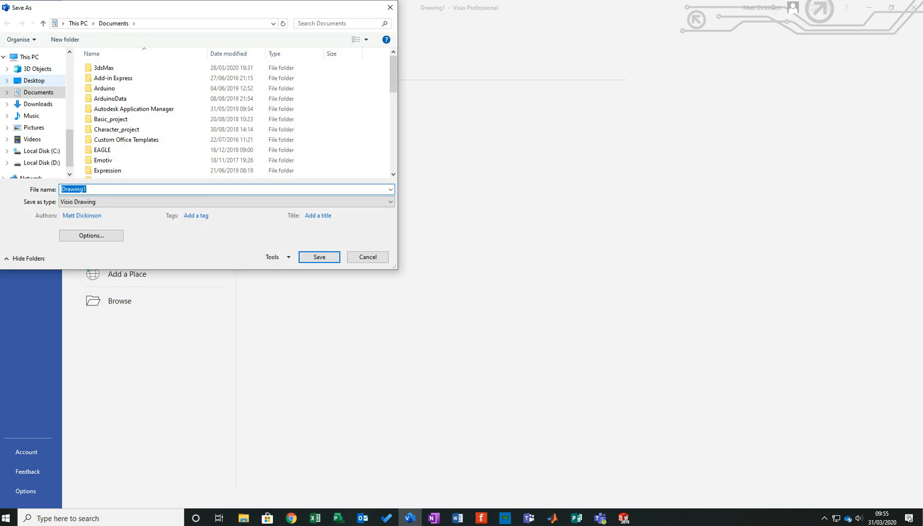
left_click(34, 81)
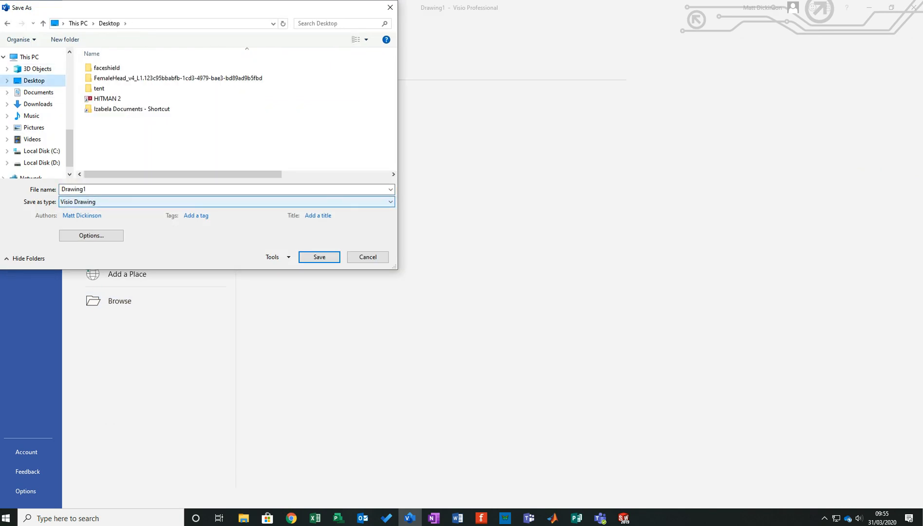
left_click(227, 202)
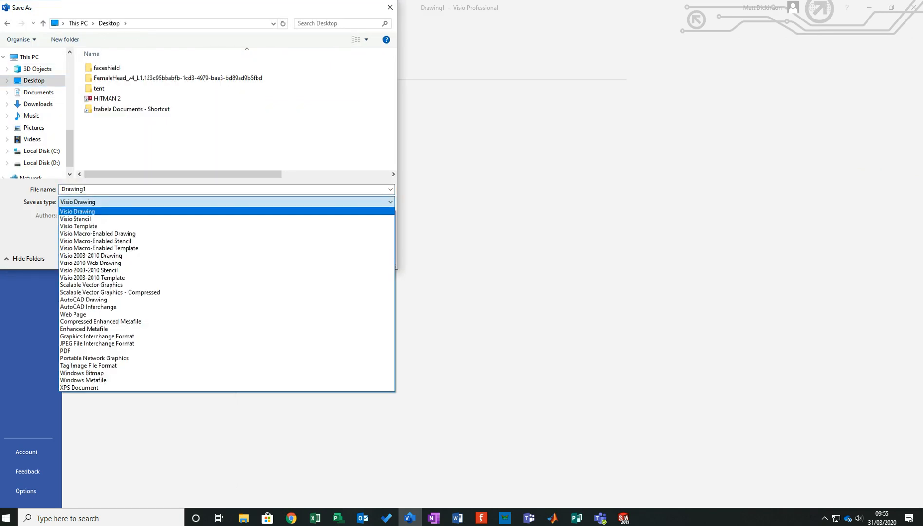
left_click(84, 328)
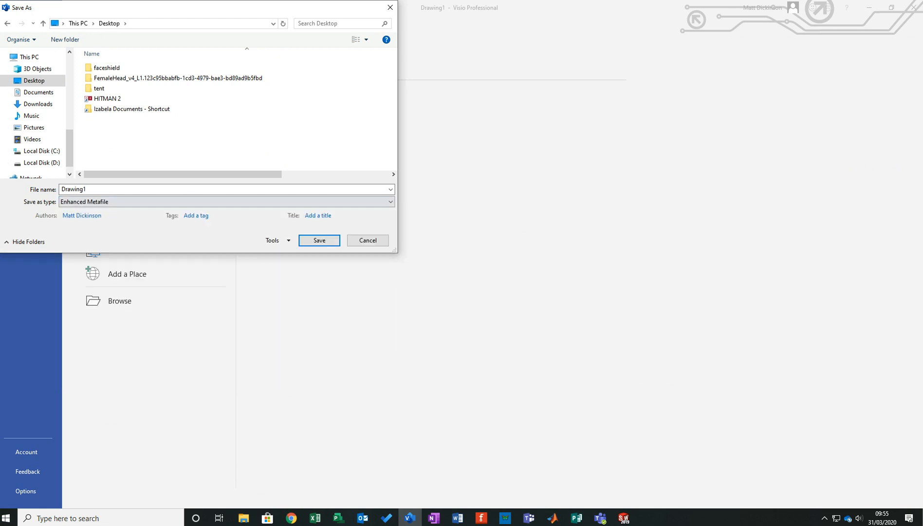
left_click(320, 240)
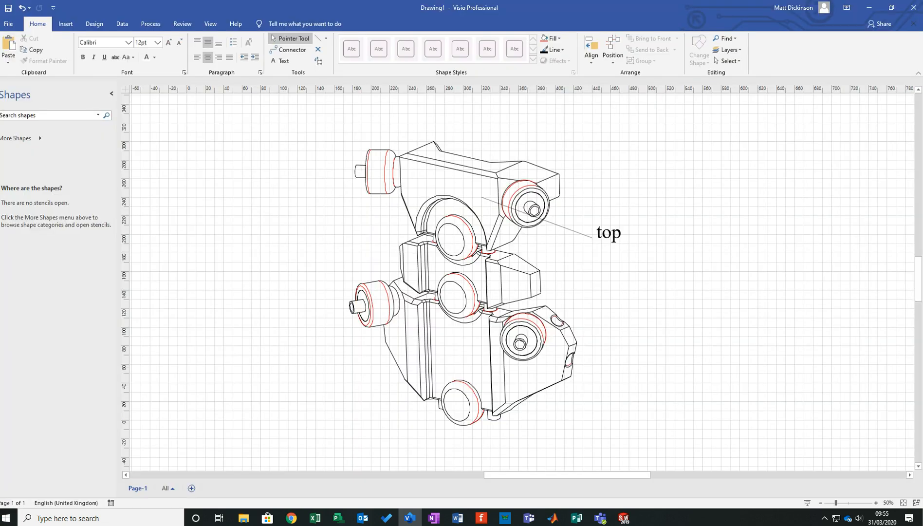
- Switch to the Publisher poster and insert the Drawing1 picture from the Desktop
left_click_drag(560, 7, 0, 244)
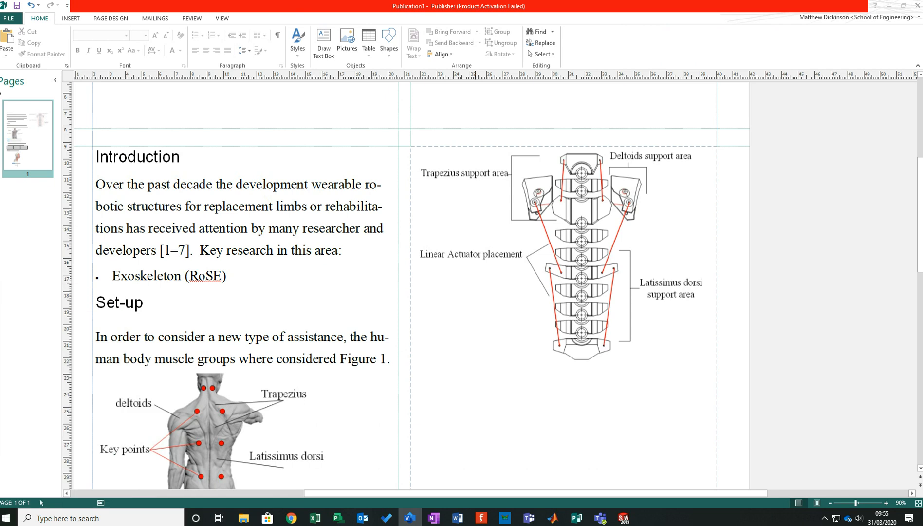
left_click(70, 19)
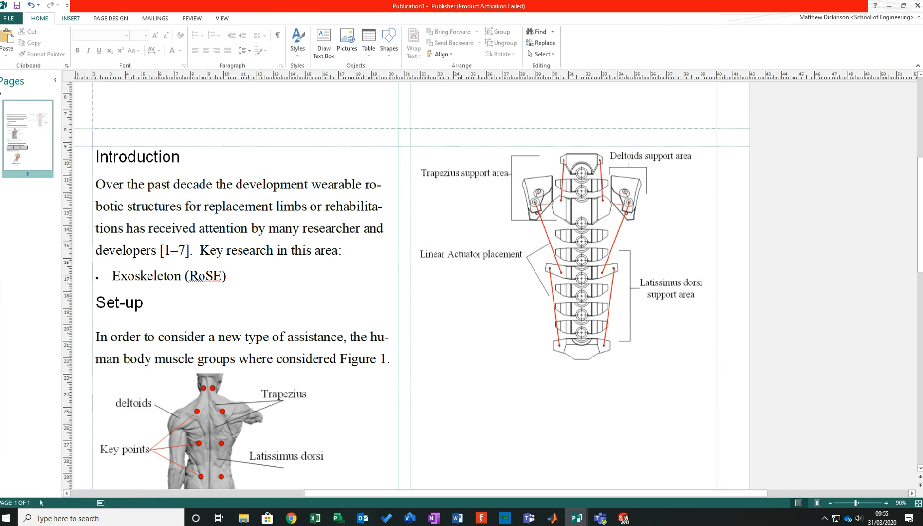
left_click(79, 42)
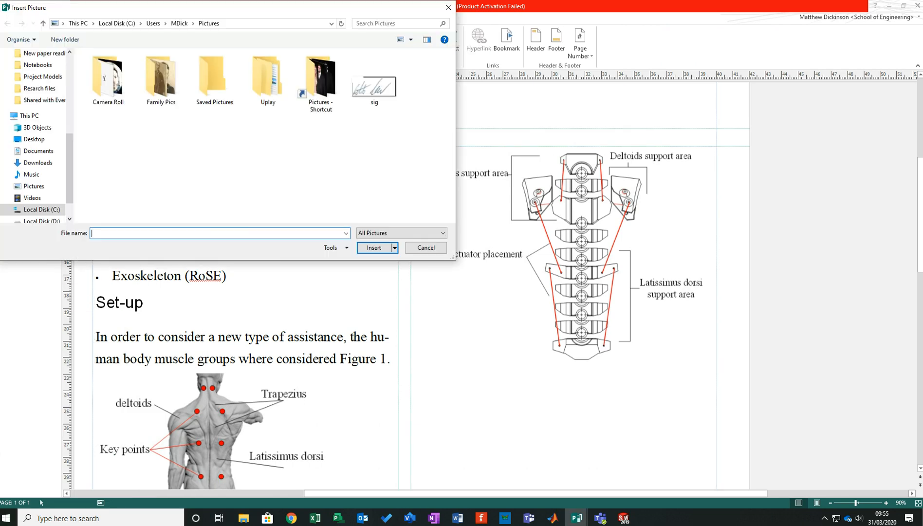
left_click(34, 139)
left_click(106, 99)
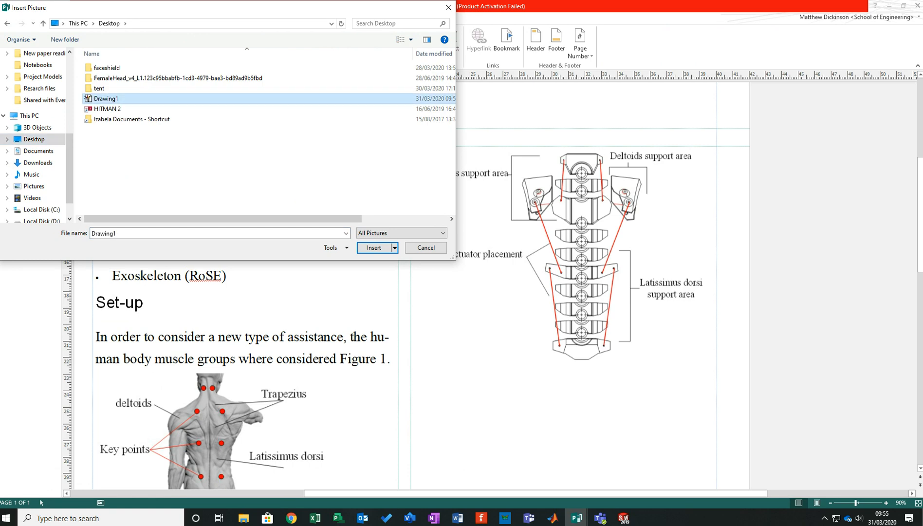
left_click(374, 247)
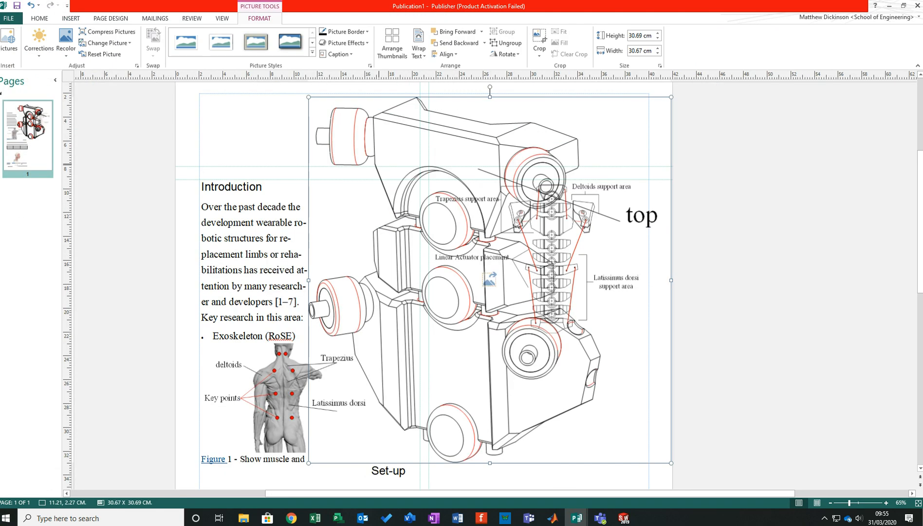
- Shrink the inserted drawing to about 13.5 cm by 13.5 cm and centre it beneath the spine figure in the poster's second column
left_click_drag(308, 97, 511, 302)
mouse_move(606, 367)
left_mouse_down()
mouse_move(535, 410)
mouse_move(546, 408)
left_mouse_up()
scroll(591, 398, "down", 4)
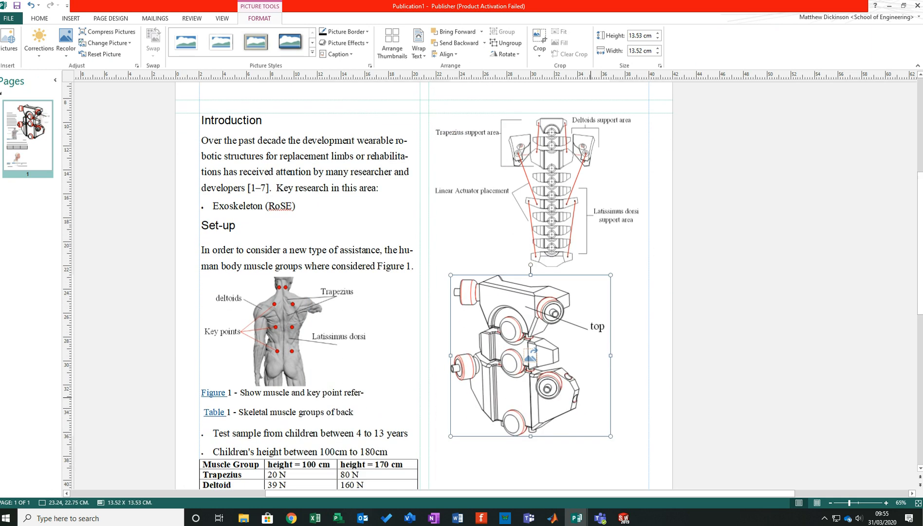
left_click(448, 437)
left_click_drag(450, 436, 472, 438)
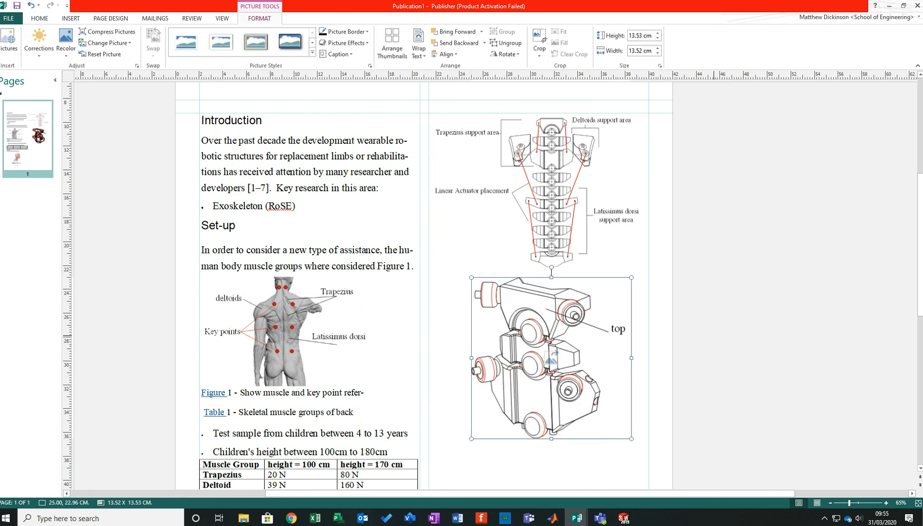
scroll(551, 341, "down", 1)
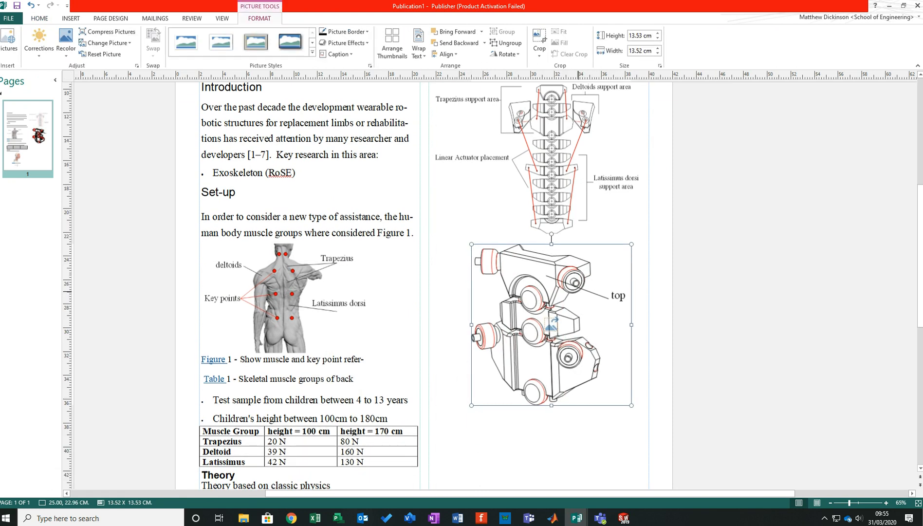